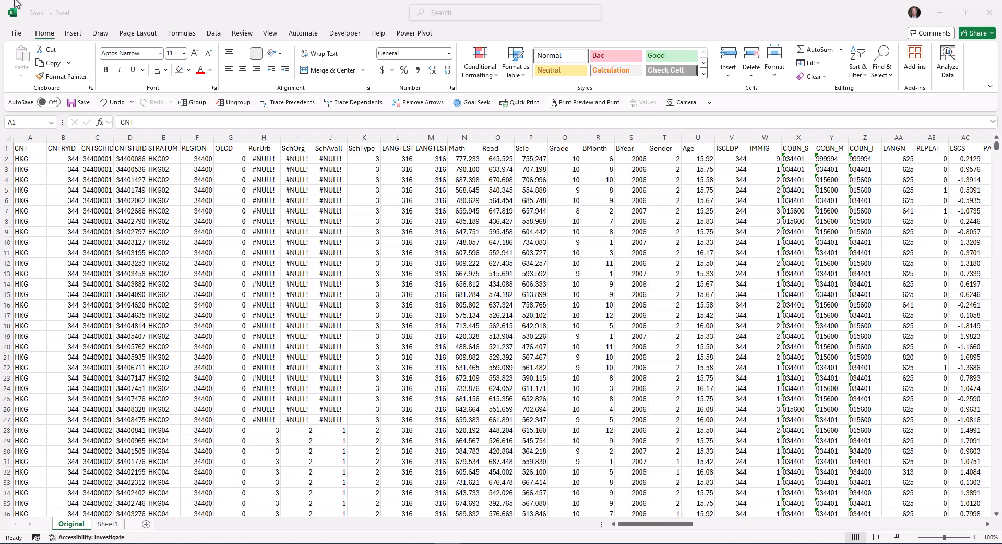
Step: Copy the Gender column with its header from the Original sheet into Sheet1 starting at A1
left_click(662, 150)
key("ctrl+shift+Down")
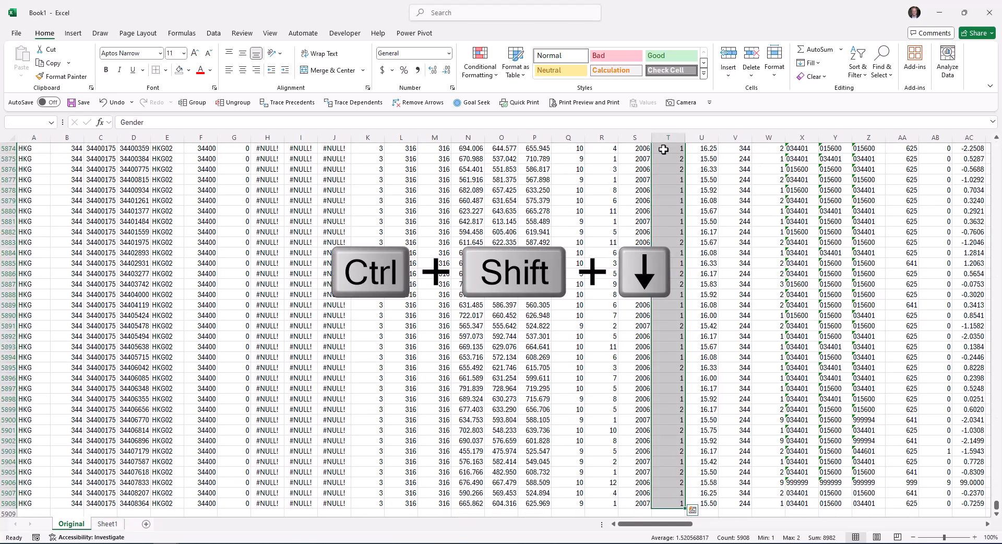
key("ctrl+c")
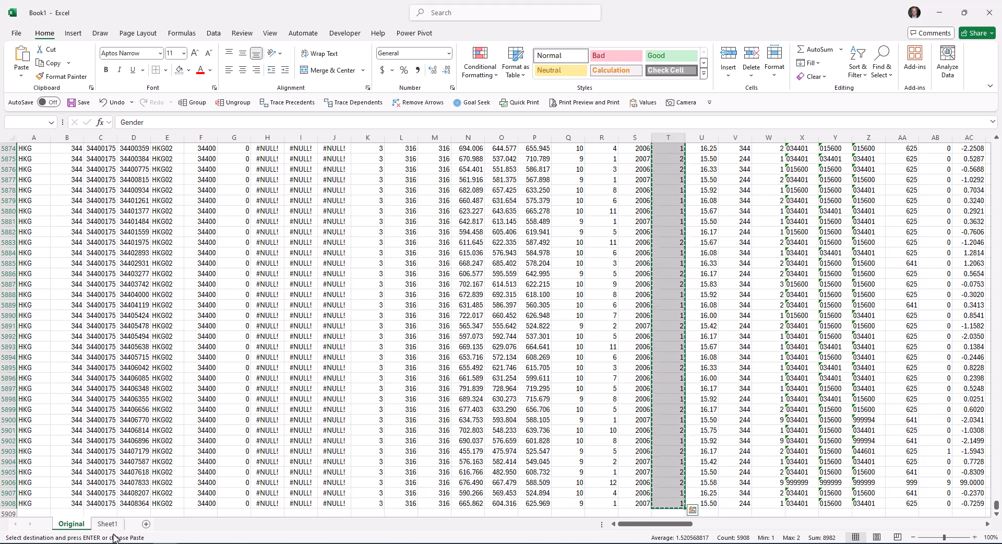
left_click(108, 524)
key("ctrl+v")
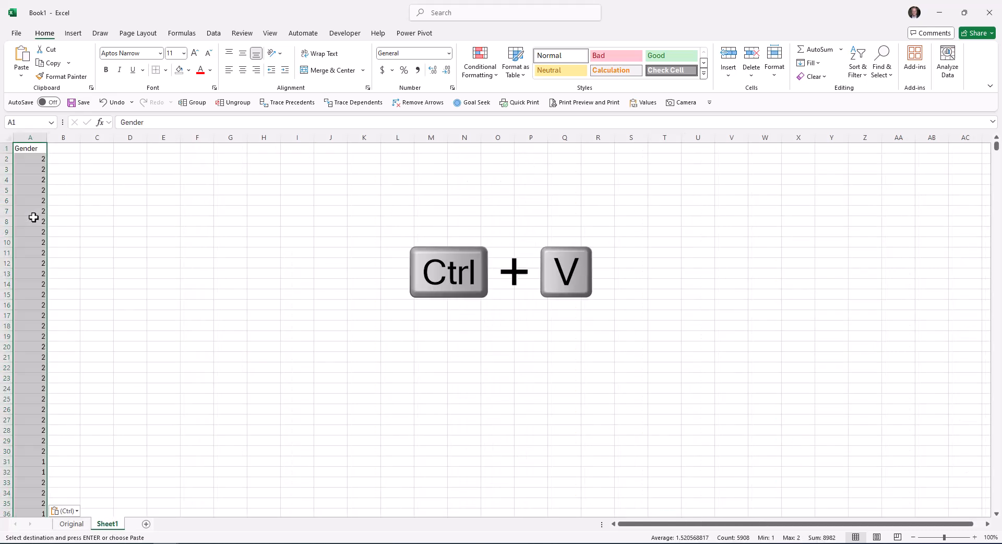
Step: Copy the IMMIG column with its header from the Original sheet into Sheet1 starting at B1
left_click(73, 523)
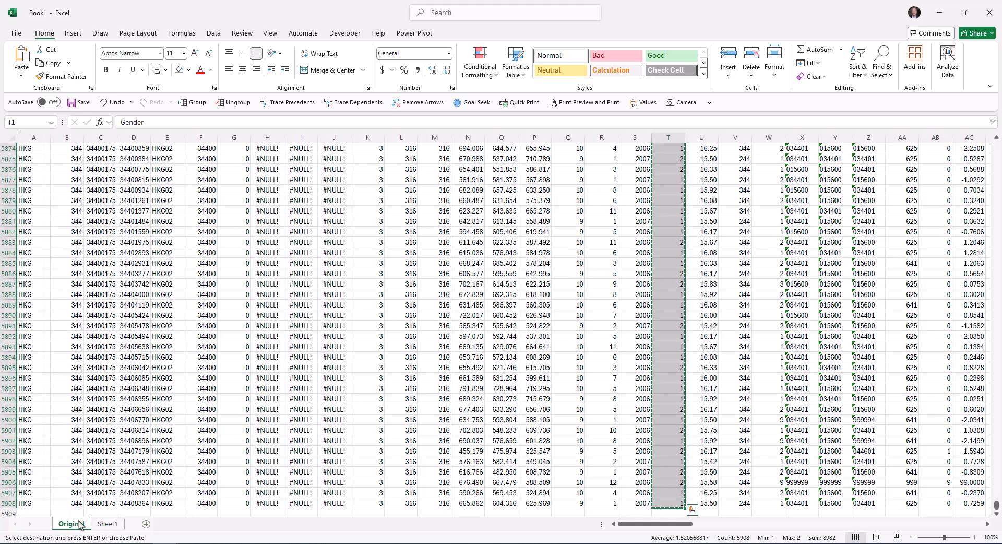
left_click(774, 254)
key("ctrl+Up")
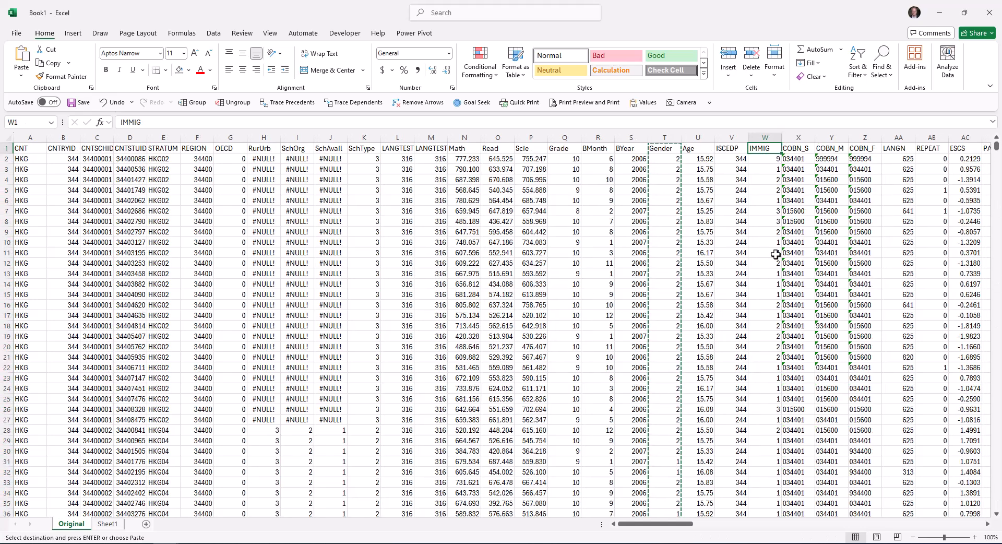
key("ctrl+shift+Down")
key("ctrl+c")
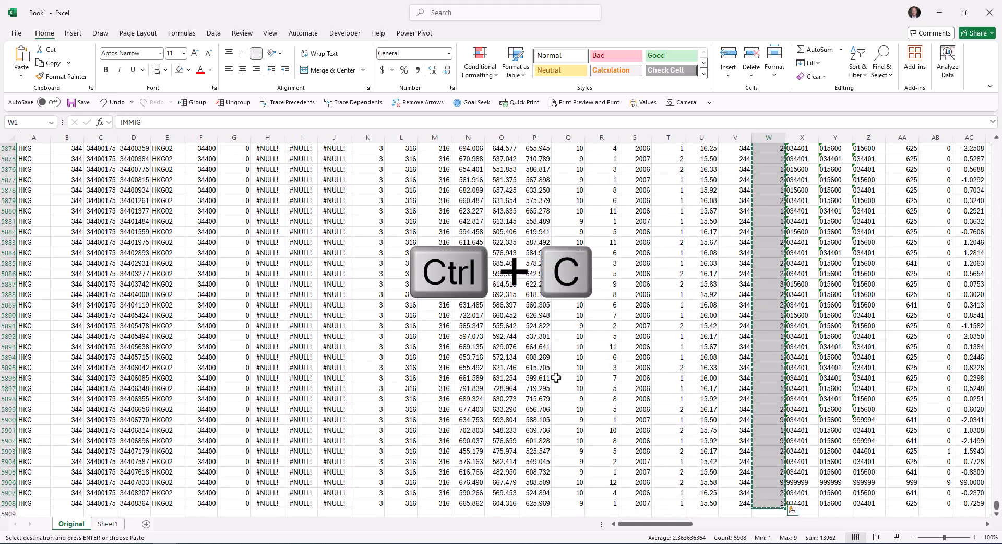
left_click(107, 524)
left_click(62, 148)
key("ctrl+v")
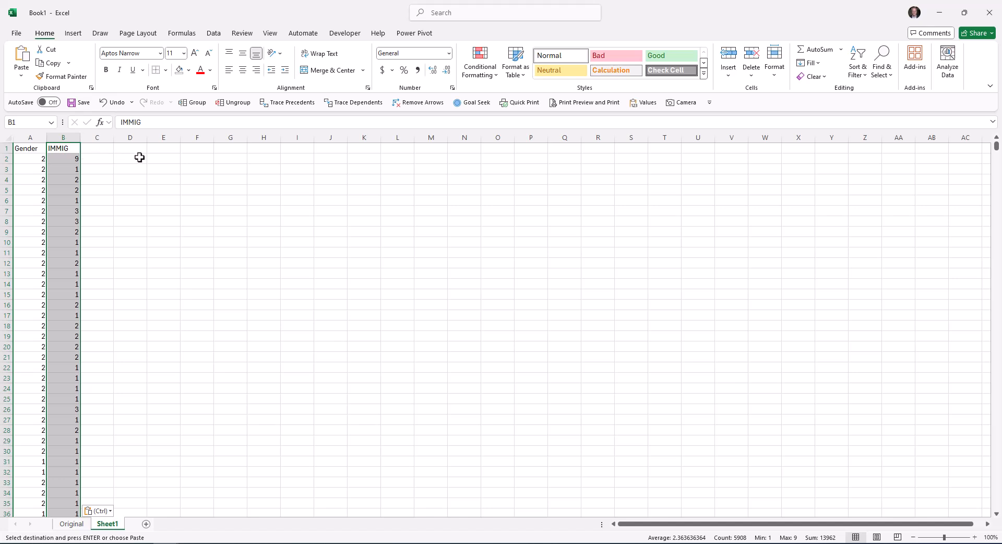
Step: List the distinct Gender codes in E2 with =UNIQUE(A2:A5908)
left_click(161, 163)
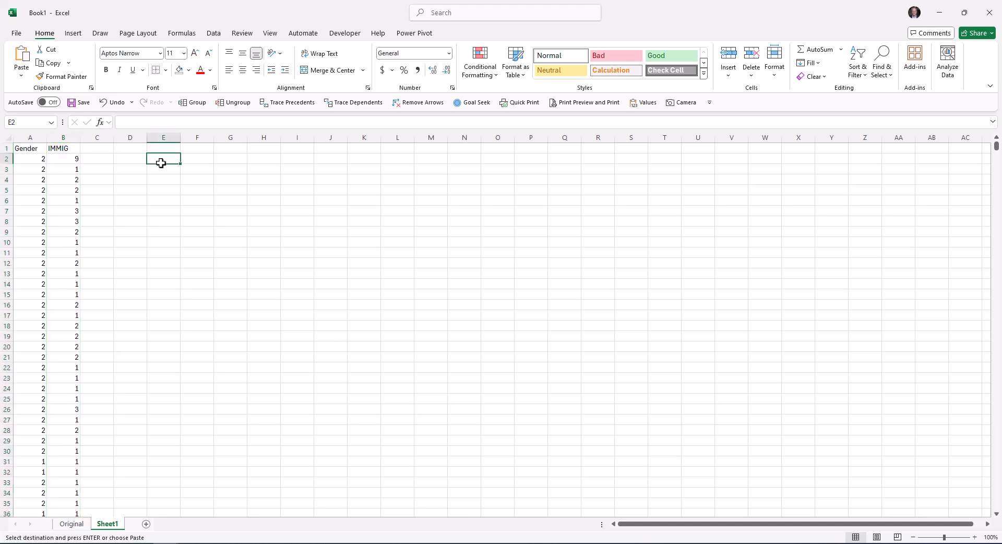
type("=")
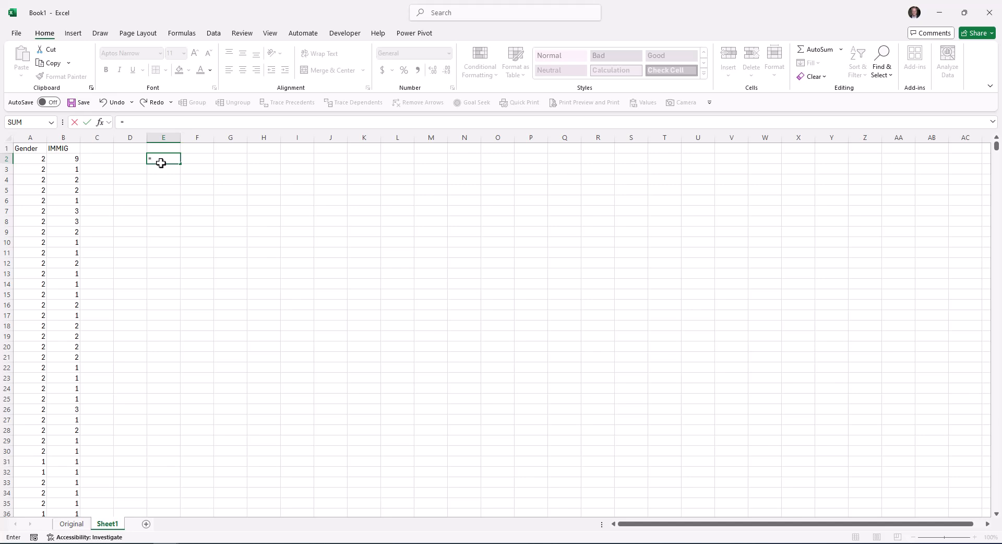
type("unique(")
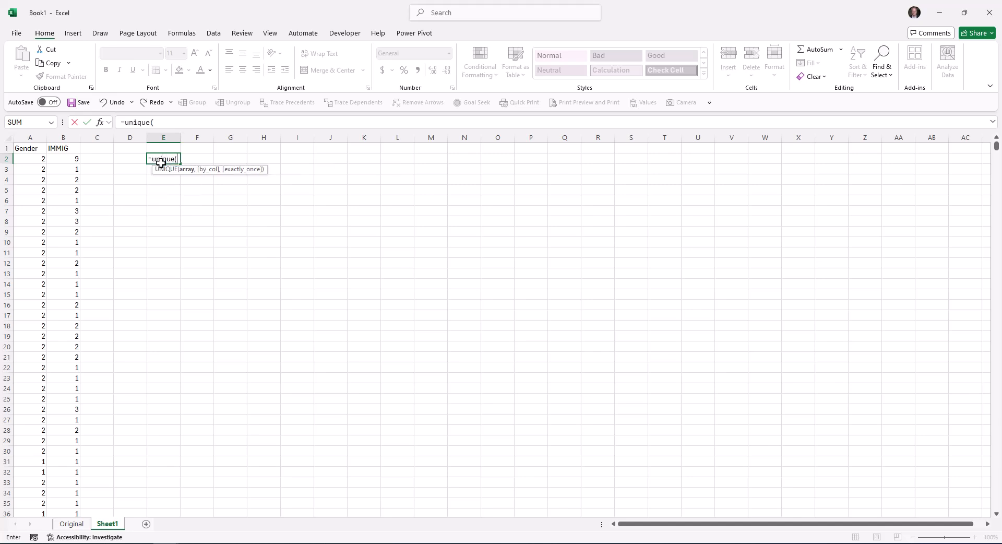
left_click(32, 159)
key("ctrl+shift+Down")
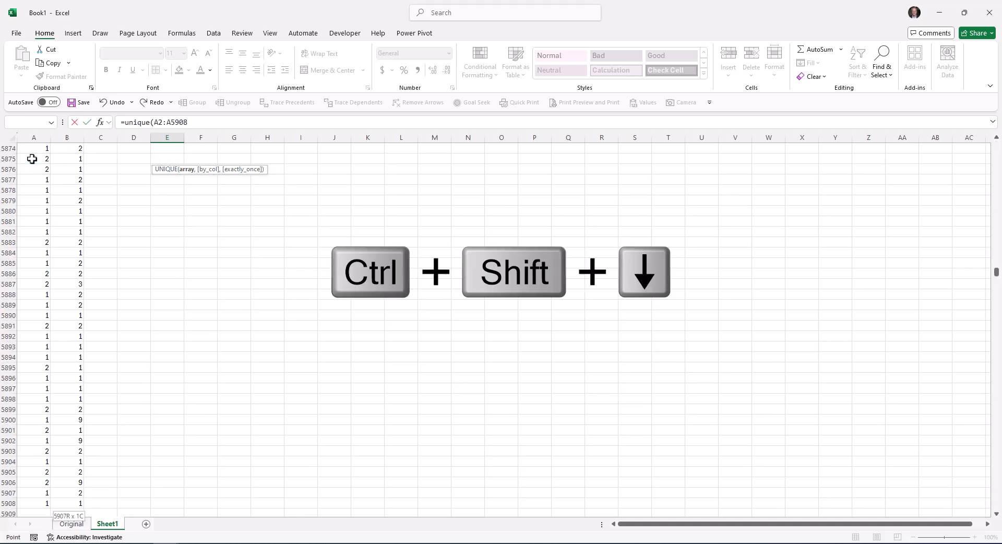
key("Return")
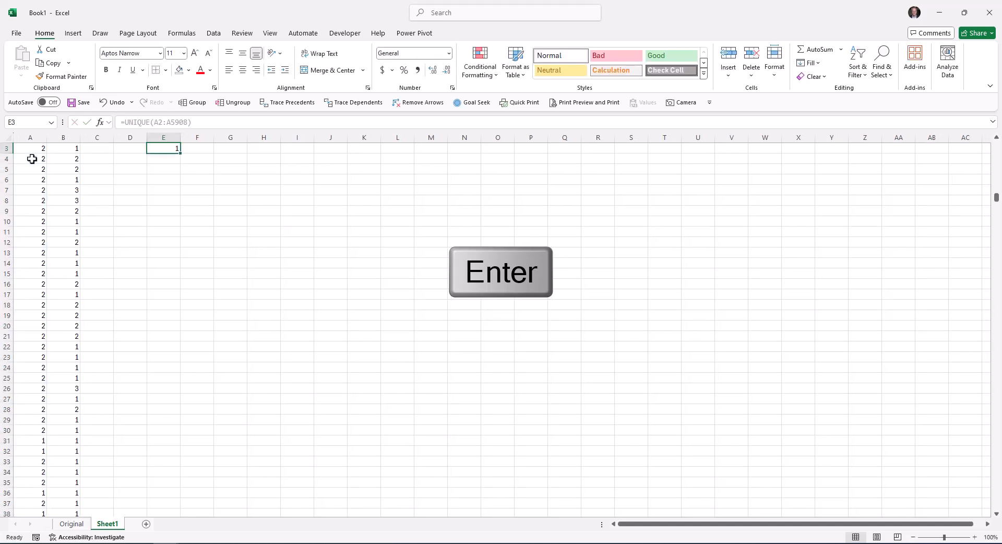
Step: Wrap the E2 formula in SORT so it reads =SORT(UNIQUE(A2:A5908))
key("Up")
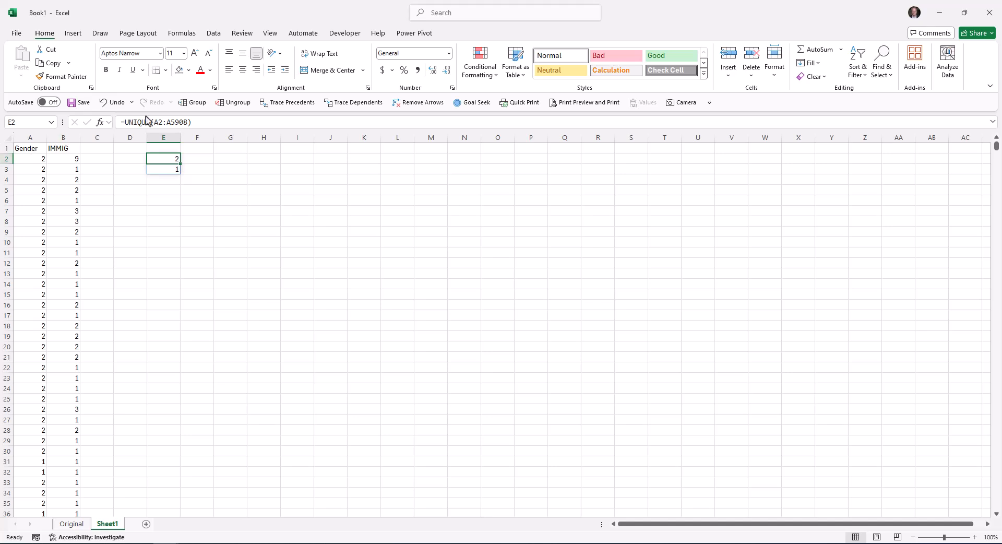
left_click(123, 122)
type("sort")
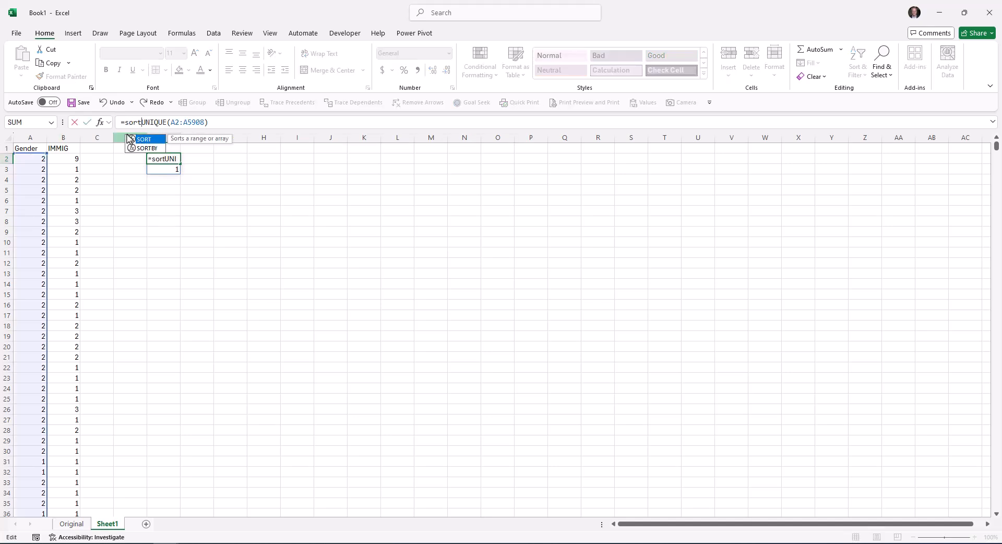
type("(")
key("End")
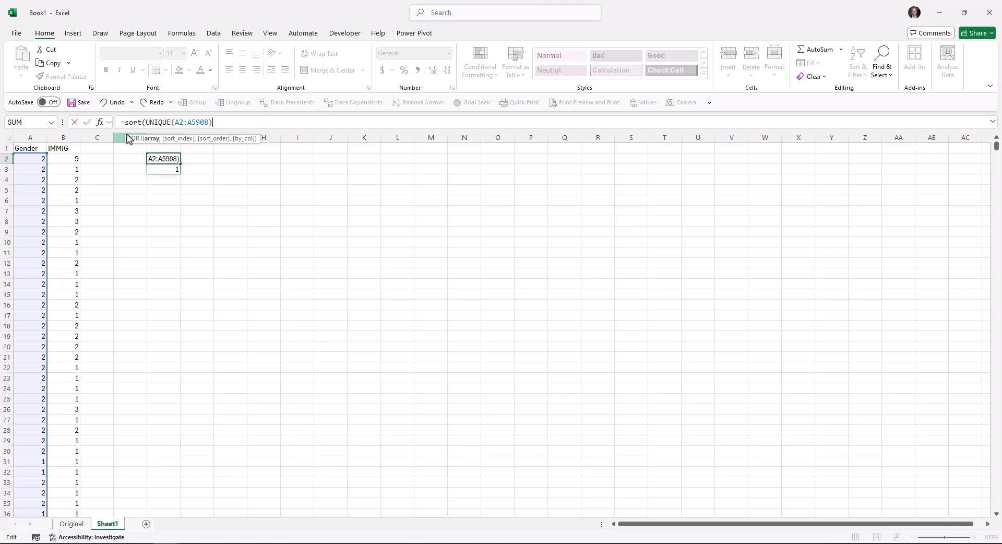
type(")")
key("Return")
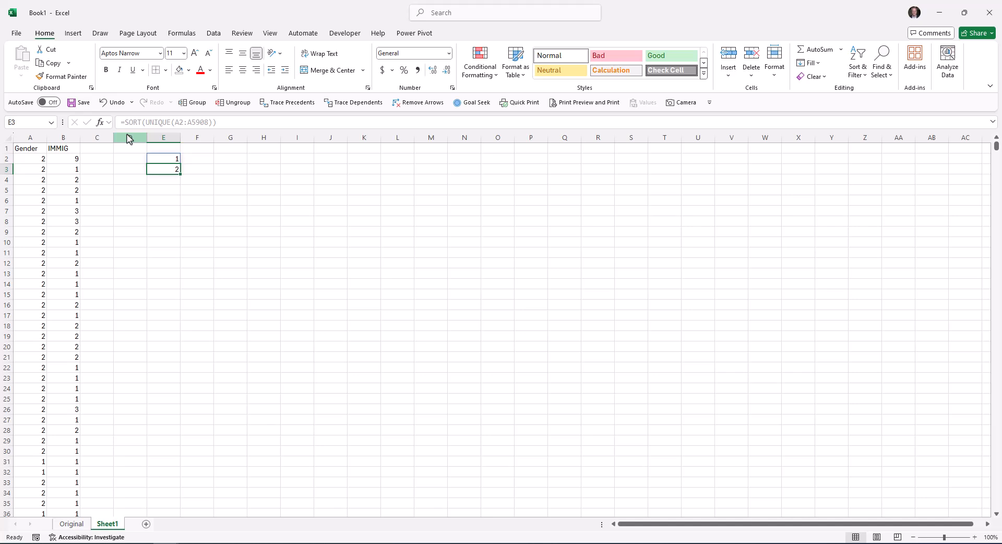
Step: List the sorted distinct IMMIG codes in F2 with =SORT(UNIQUE(B2:B5908))
key("Up")
key("Right")
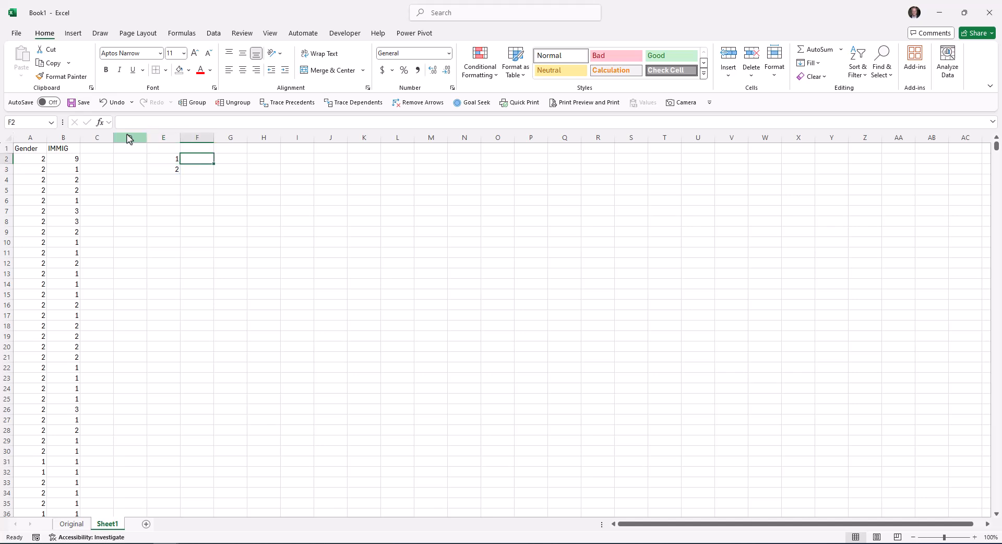
type("=sort")
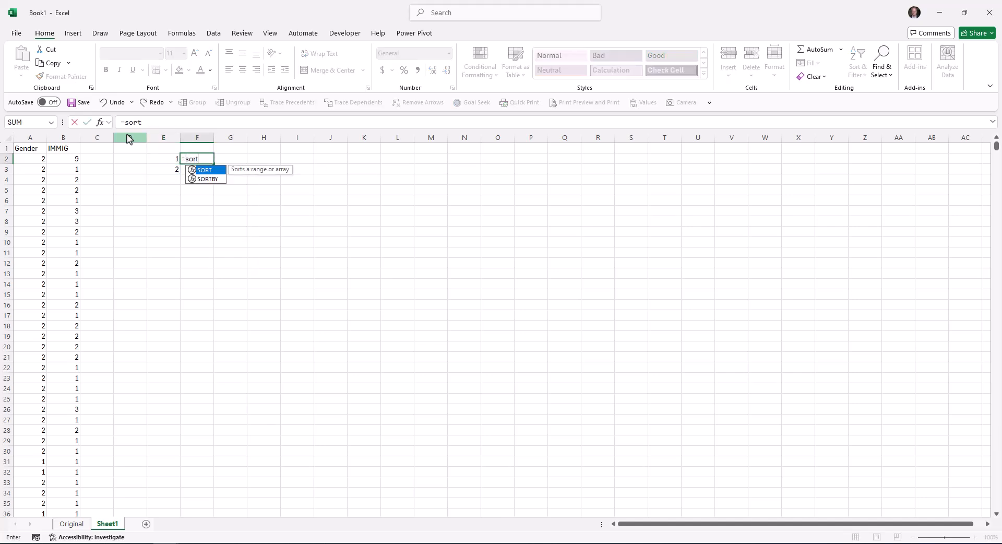
type("(unique")
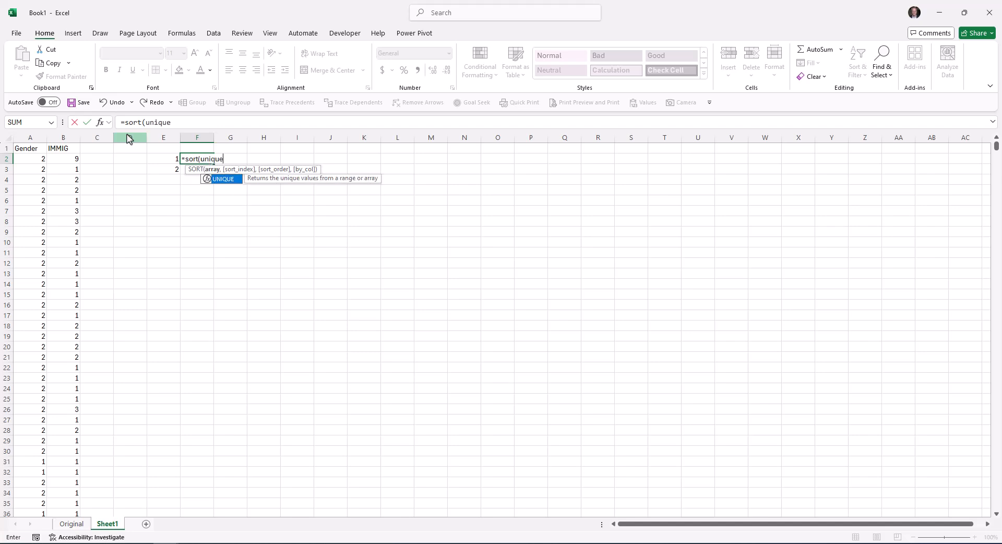
type("(")
left_click(65, 158)
key("ctrl+shift+Down")
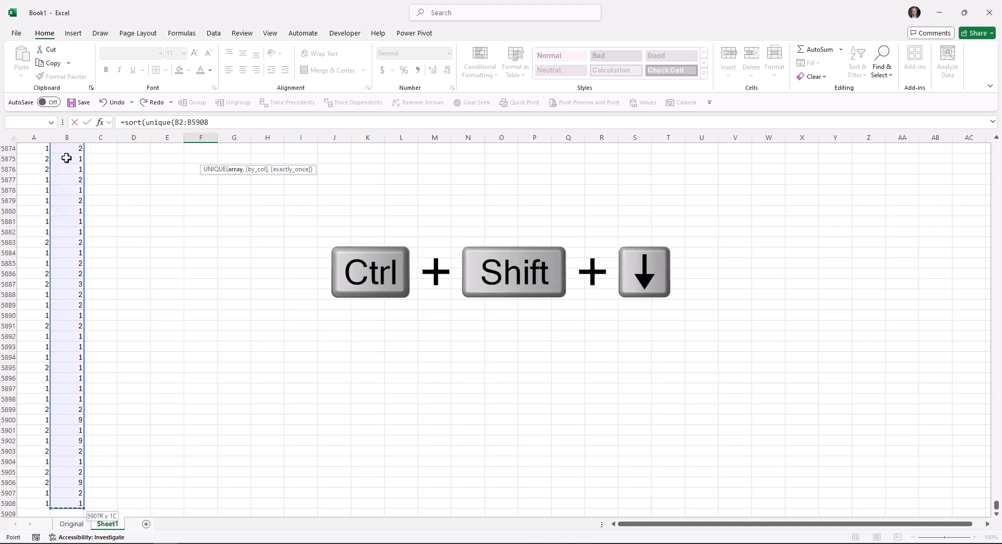
type("))")
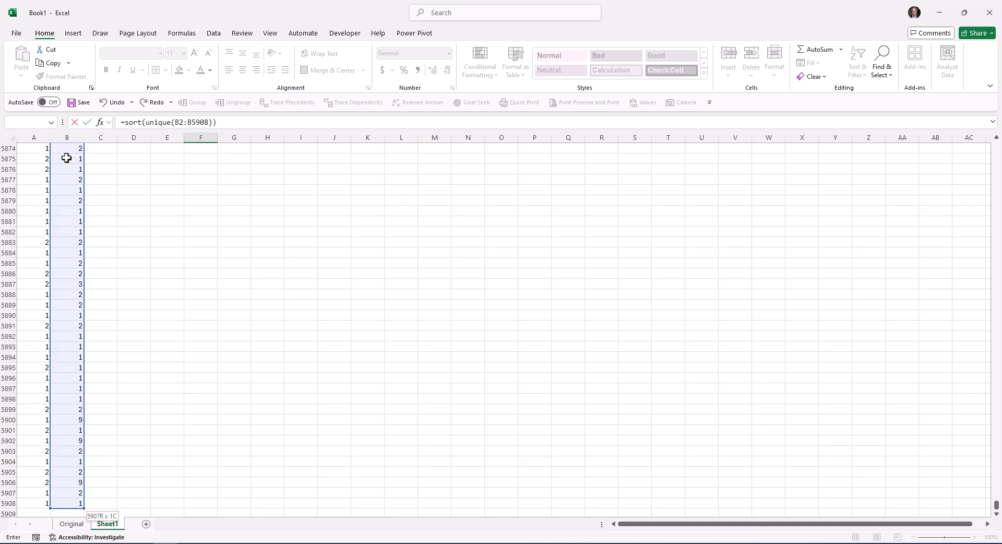
key("Return")
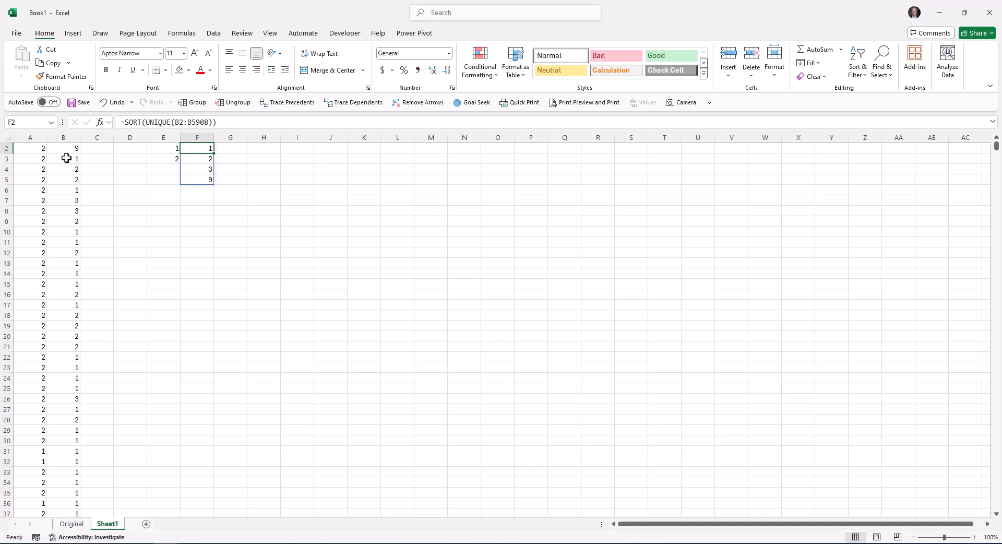
Step: Lay the IMMIG codes out horizontally by changing the F2 formula to =TRANSPOSE(SORT(UNIQUE(B2:B5908)))
left_click(125, 123)
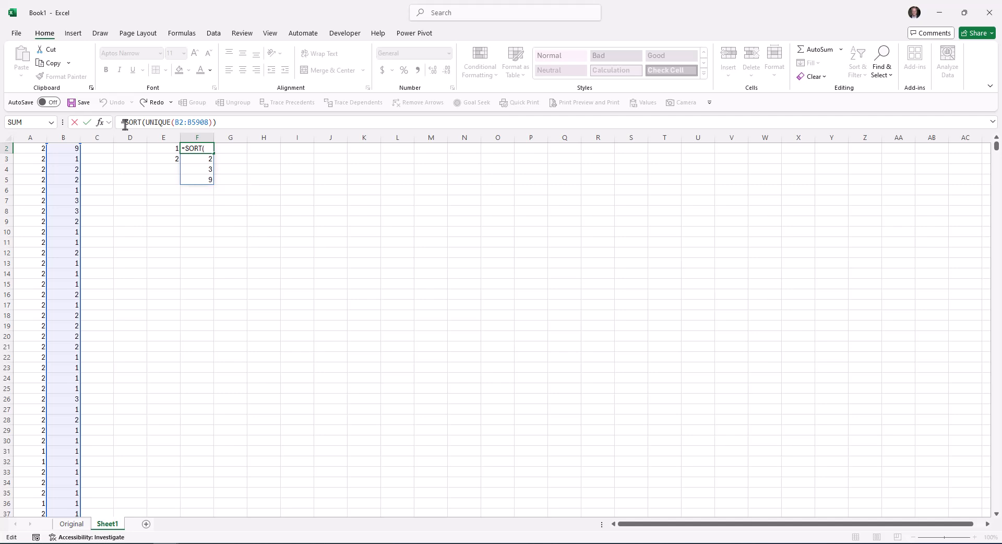
type("Transpose(")
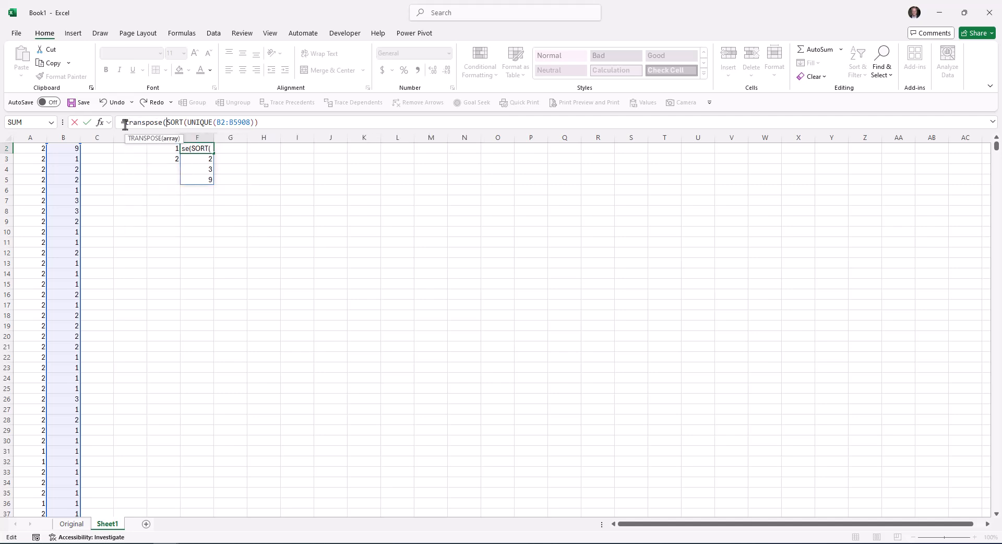
key("End")
type(")")
key("Return")
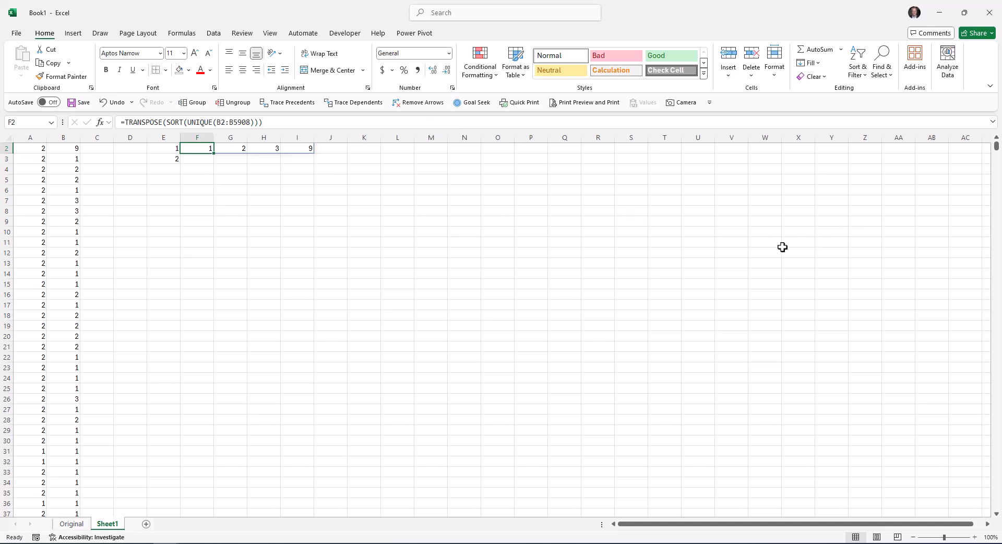
Step: Move the transposed IMMIG code formula from F2 up to F1 as the table's column headings
scroll(600, 254, "up", 1)
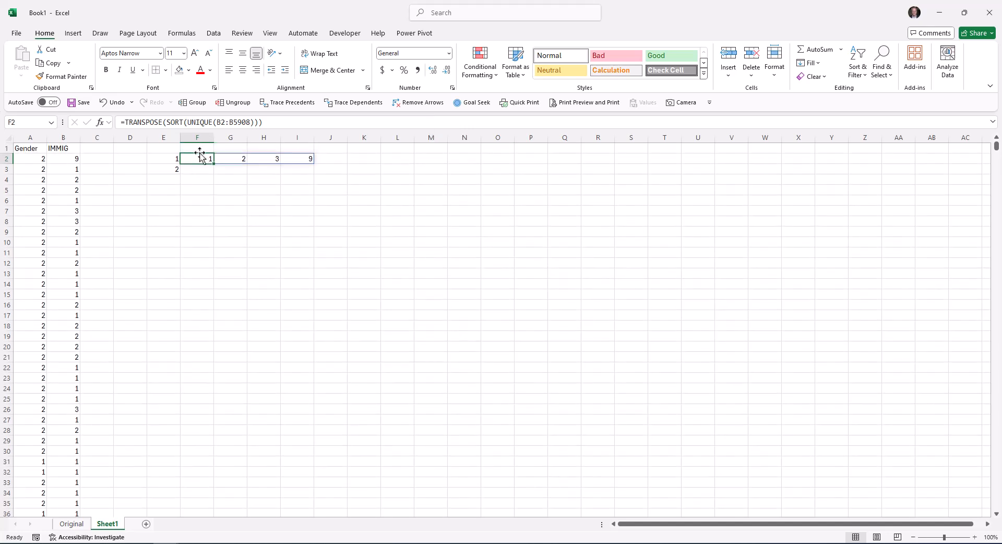
left_click_drag(199, 163, 198, 153)
left_click(160, 193)
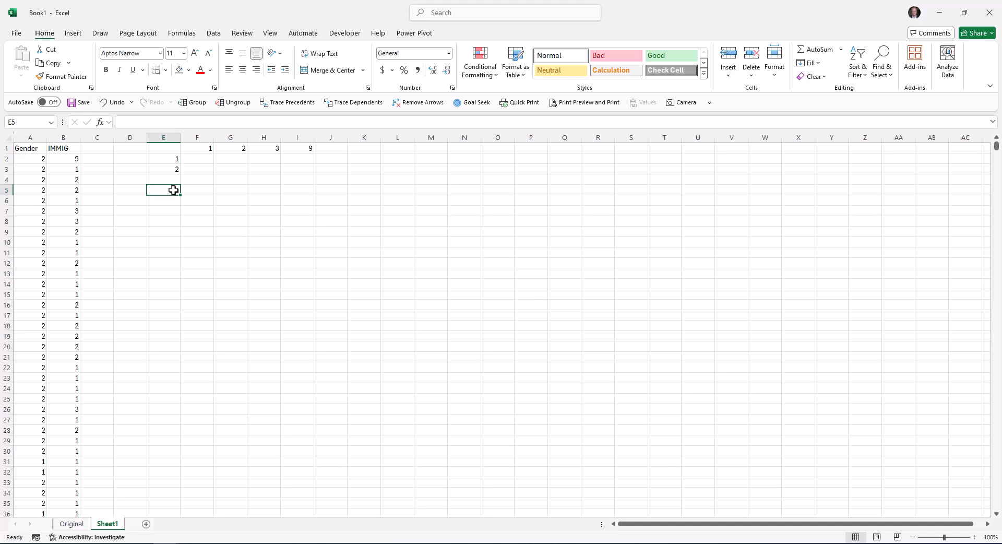
Step: Count the IMMIG entries equal to 1 in F4 with =COUNTIF(B2:B5908,1)
left_click(197, 179)
type("=coun")
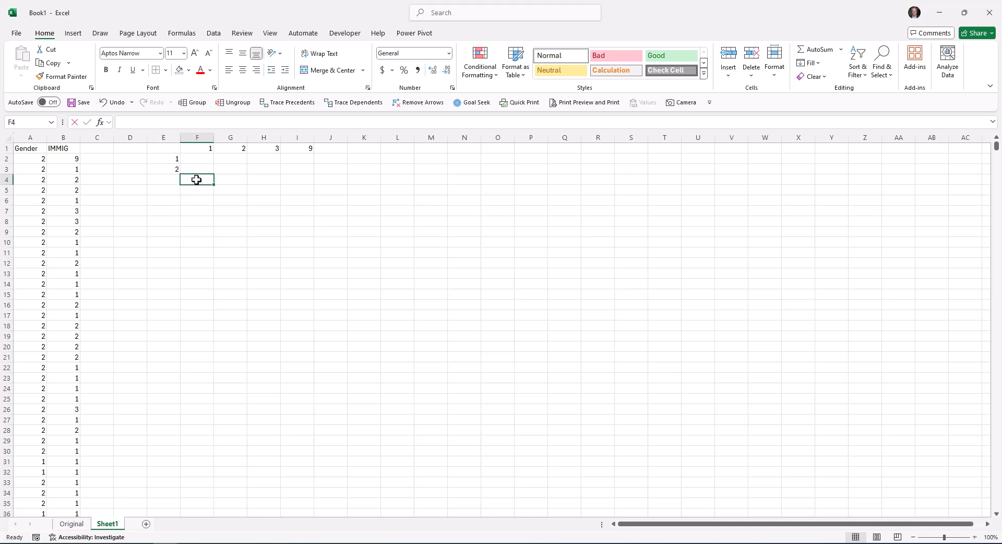
type("tif(")
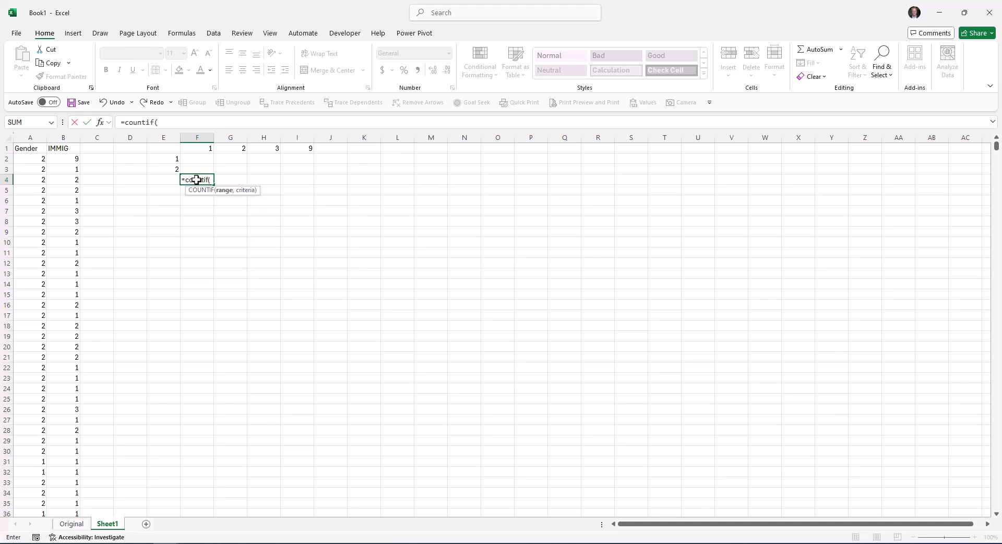
left_click(75, 159)
key("ctrl+shift+Down")
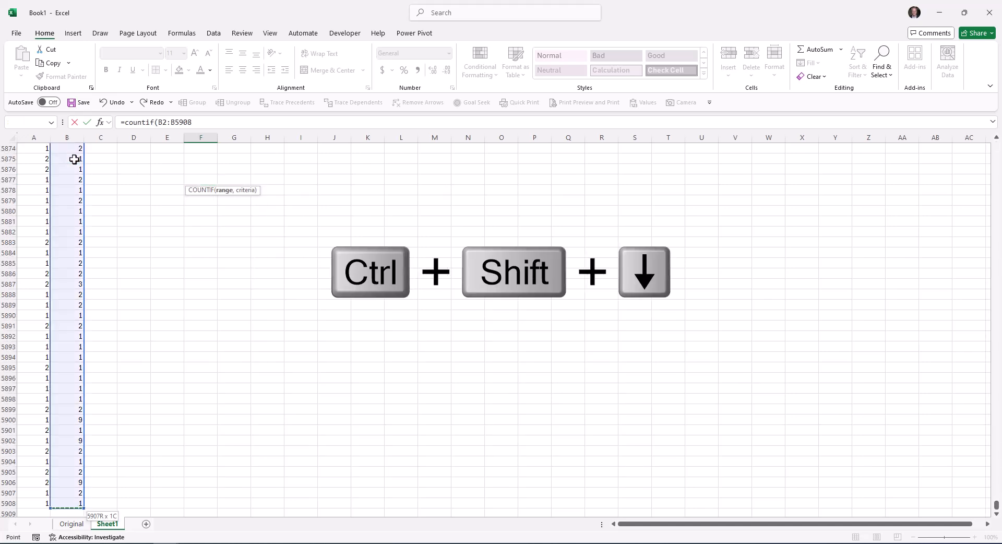
left_click(214, 126)
type(",")
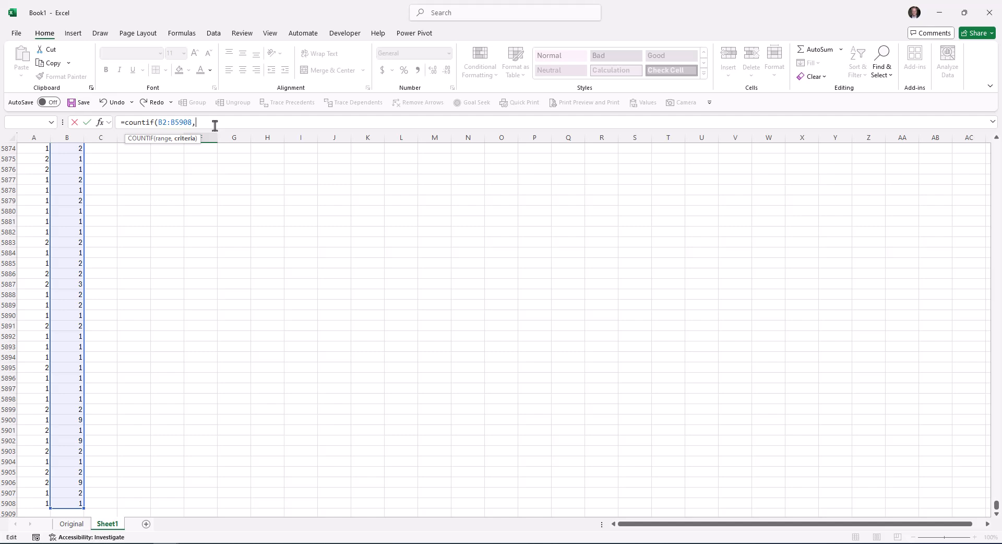
type("1)")
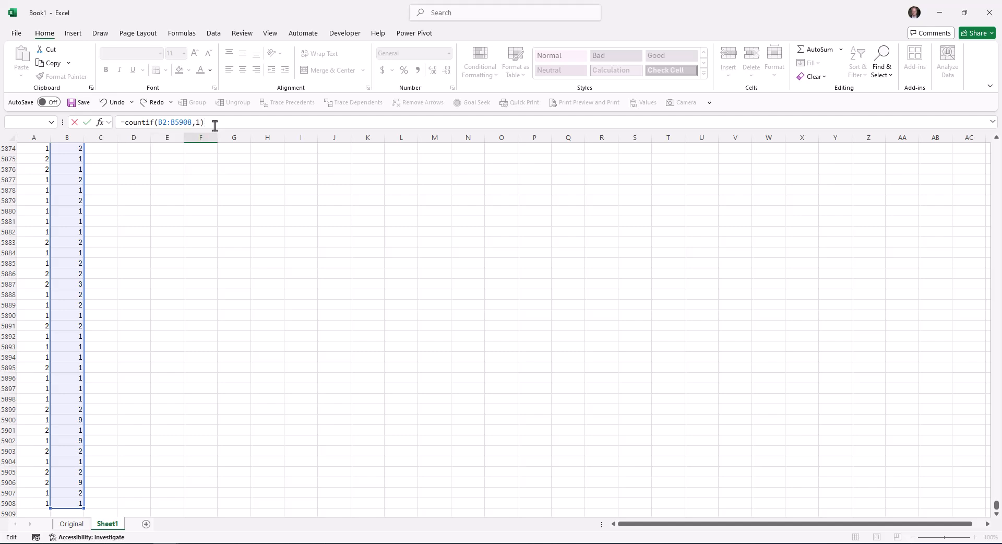
key("Return")
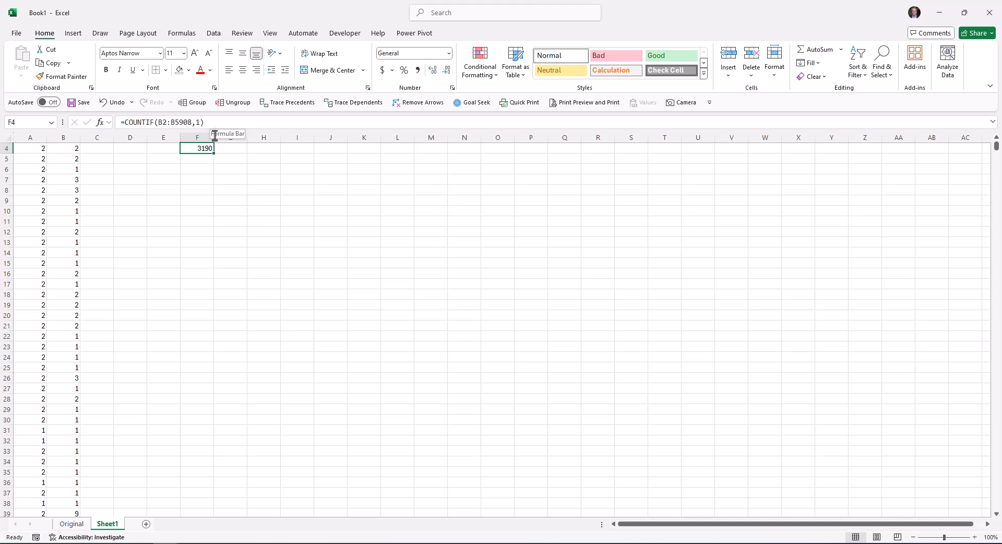
Step: Start a COUNTIFS formula in F2 with A2:A5908 as the first criteria range and E2 as its criterion
scroll(214, 218, "up", 1)
left_click(197, 160)
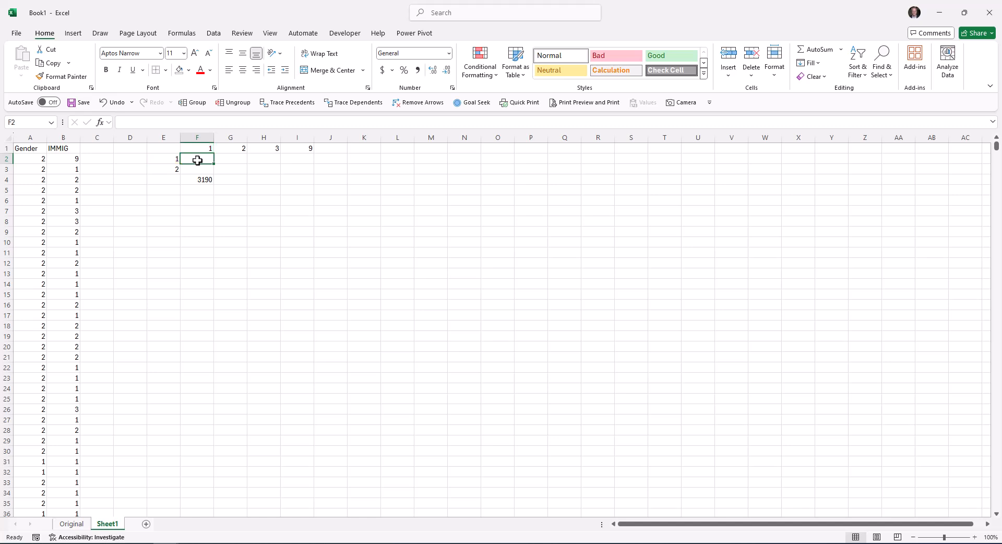
type("=c")
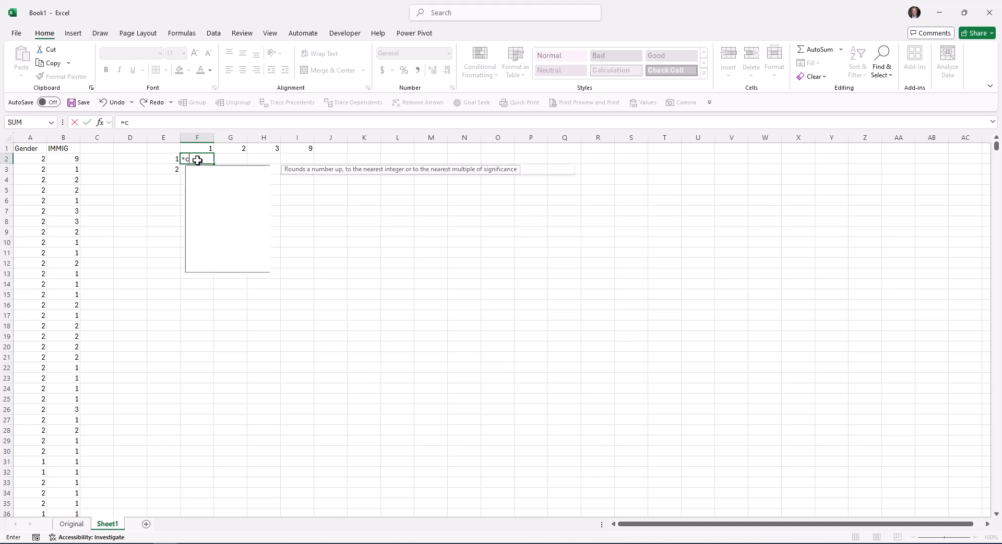
type("ountifs(")
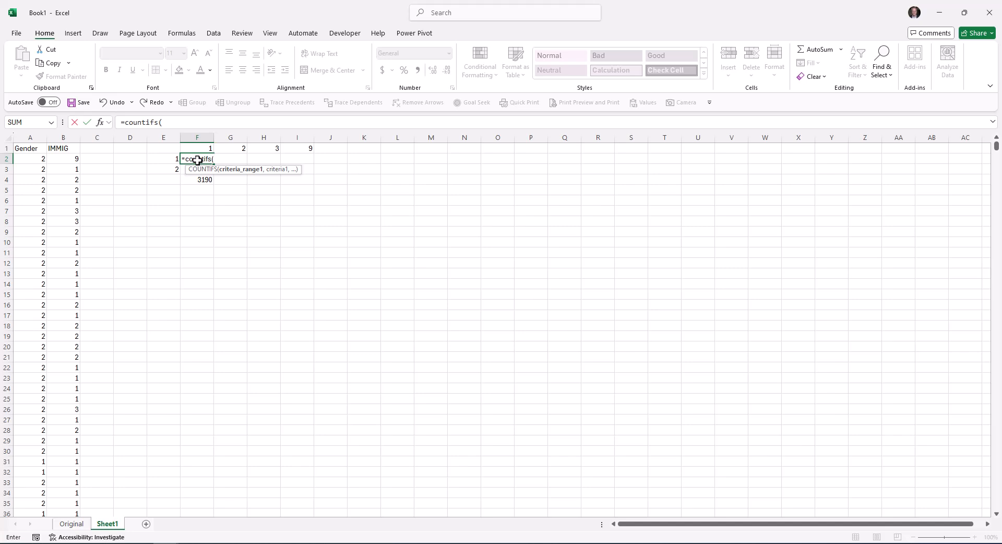
left_click(32, 159)
key("ctrl+shift+Down")
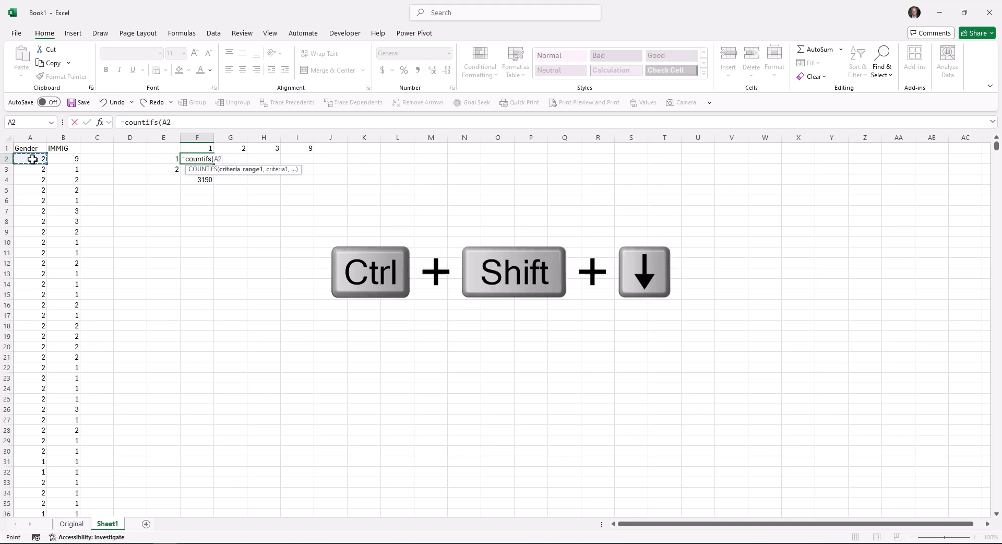
type(",")
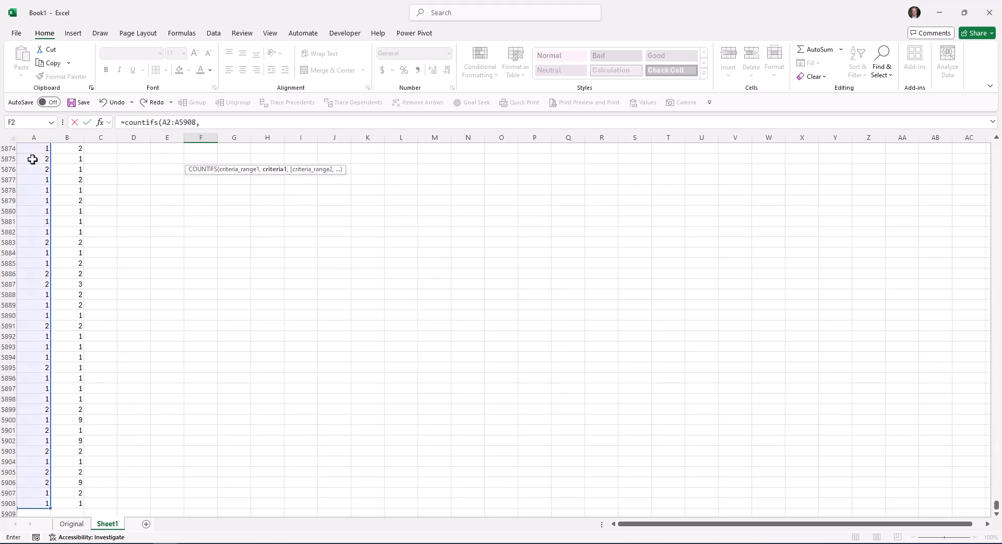
key("Left")
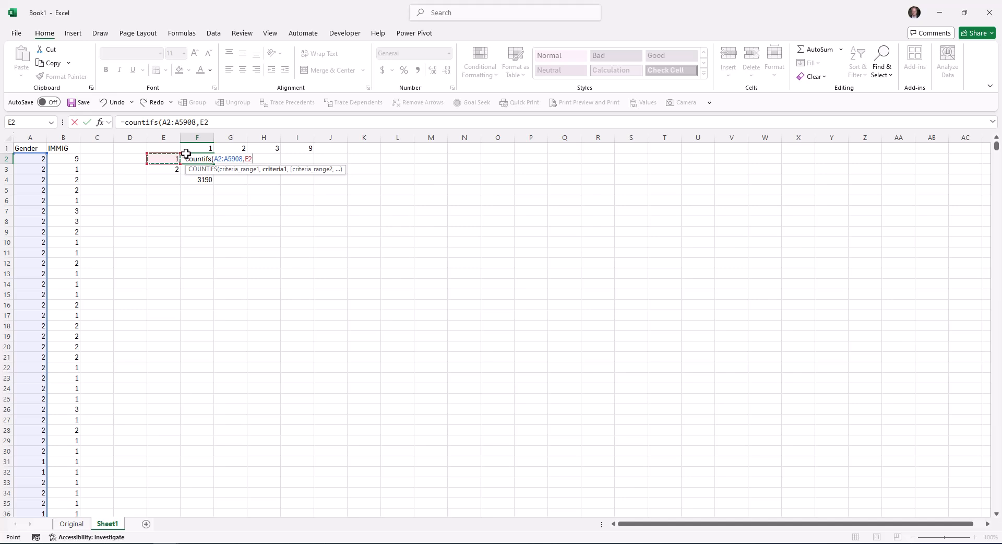
type(",")
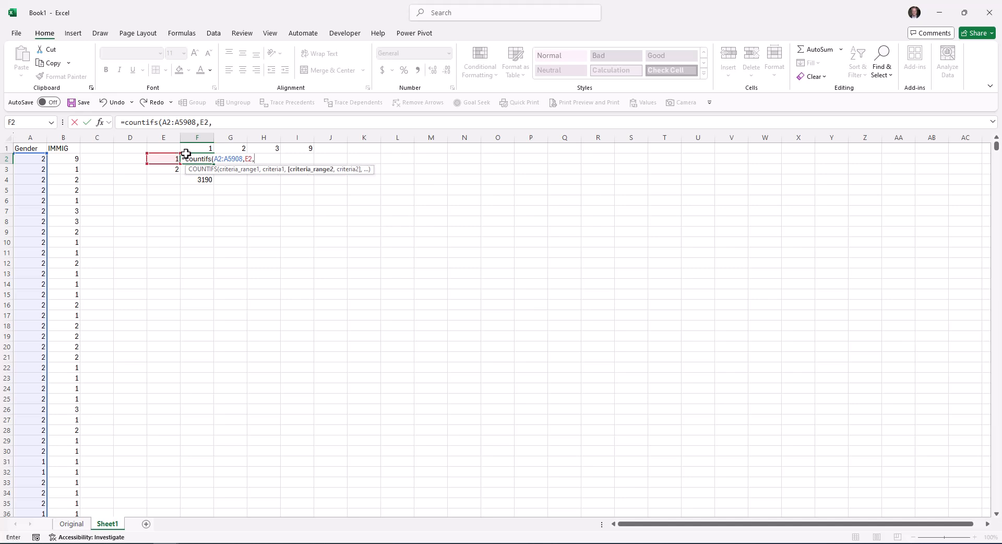
Step: Complete the F2 COUNTIFS formula with B2:B5908 as the second criteria range and F1 as its criterion
left_click(53, 159)
key("ctrl+shift+Down")
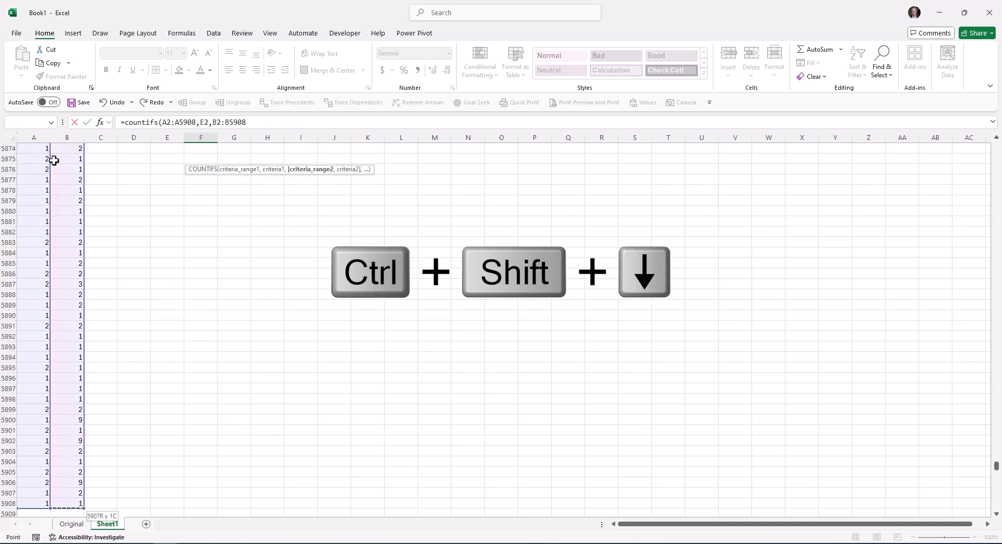
type(",")
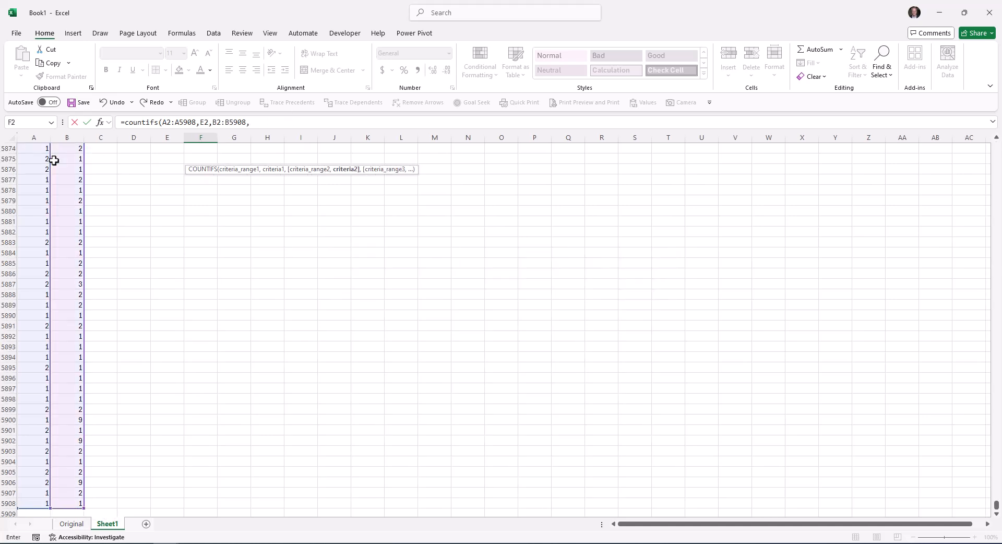
key("Up")
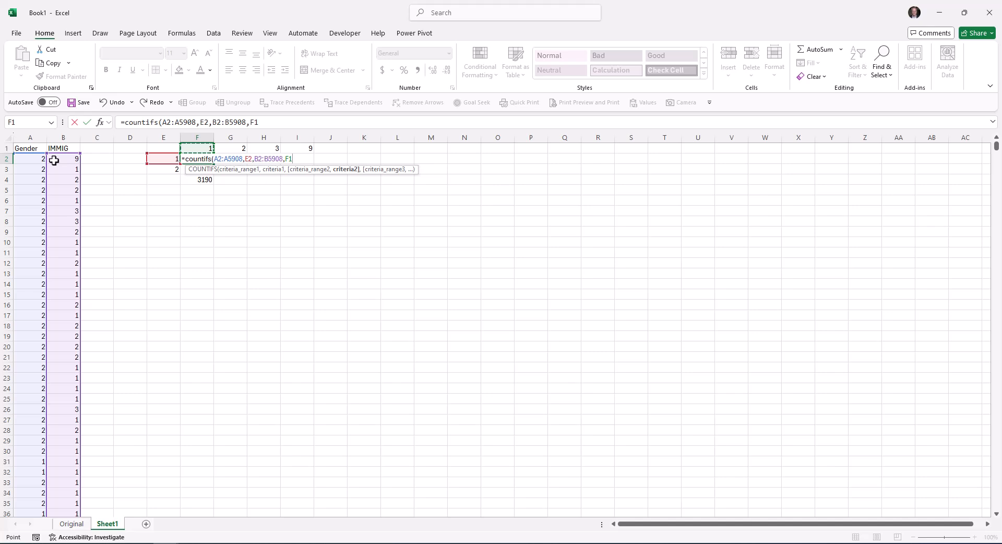
type(")")
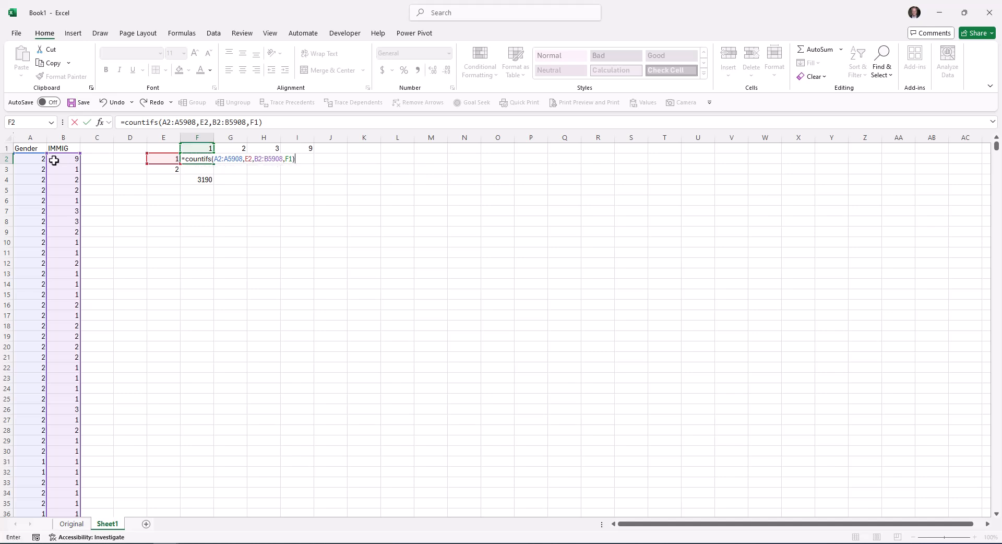
key("Return")
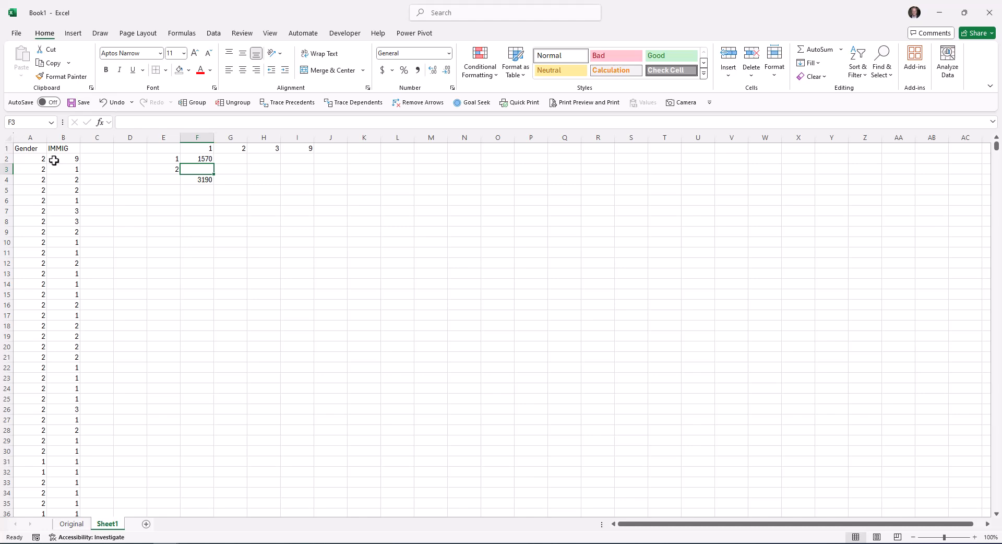
Step: Make both criteria ranges in the F2 formula absolute, as $A$2:$A$5908 and $B$2:$B$5908
key("Up")
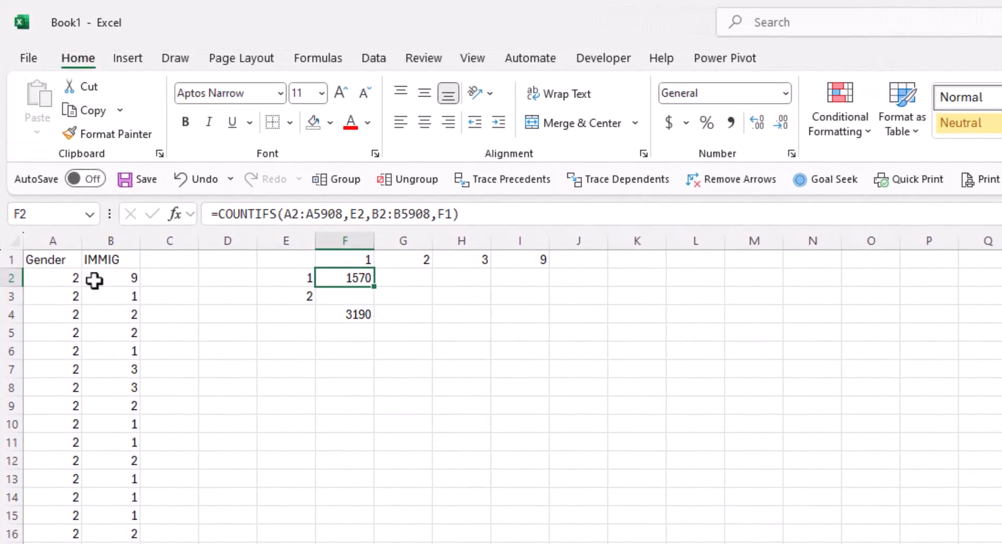
double_click(318, 282)
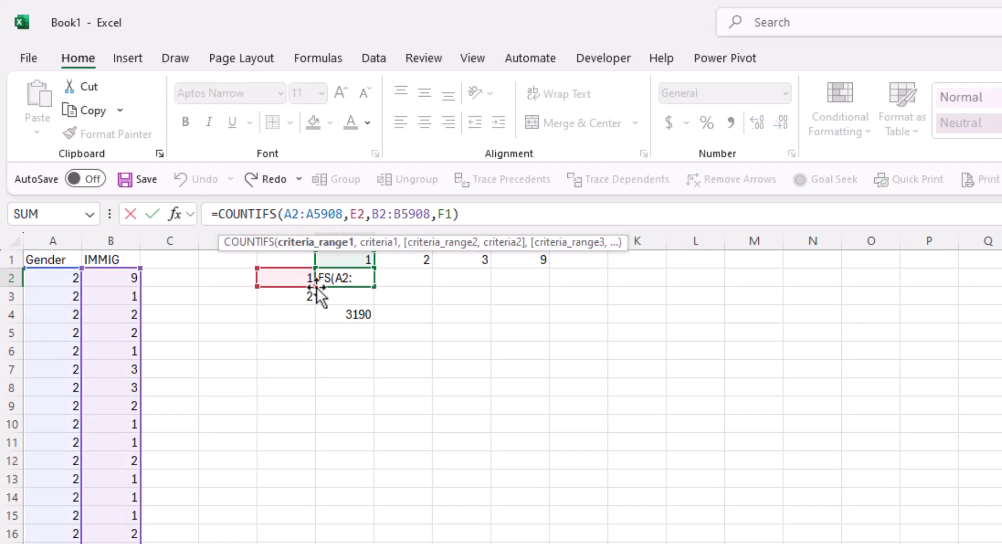
key("F4")
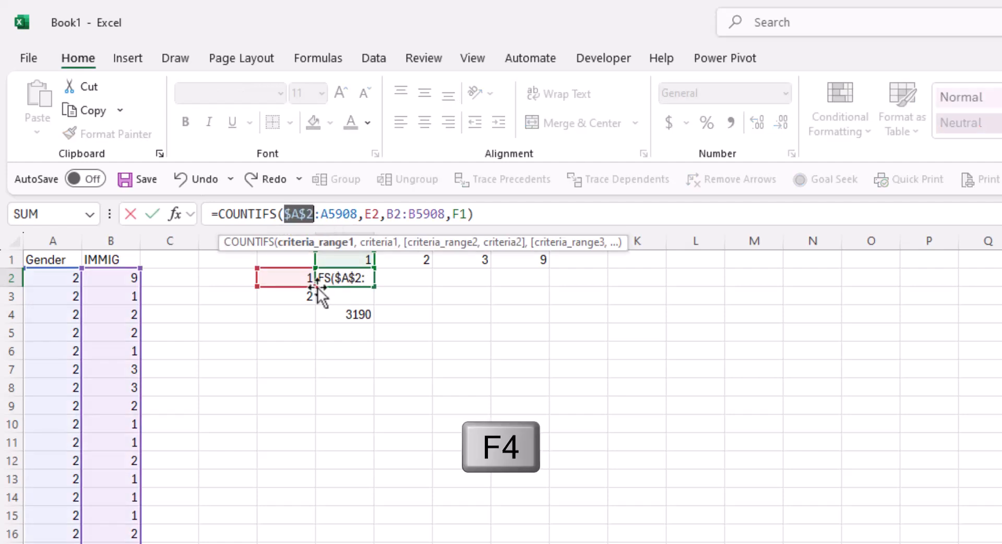
left_click(336, 213)
key("F4")
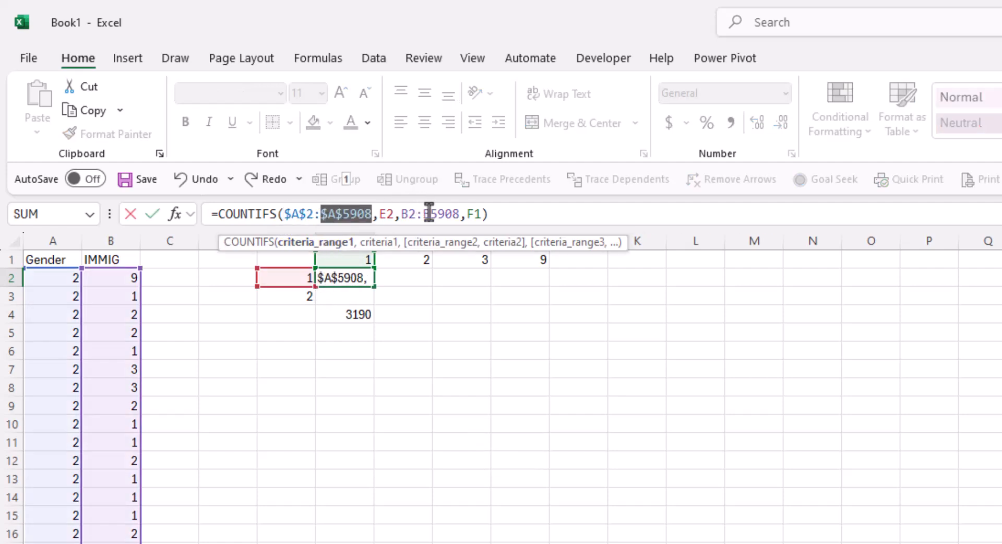
left_click(409, 214)
key("F4")
left_click(448, 213)
key("F4")
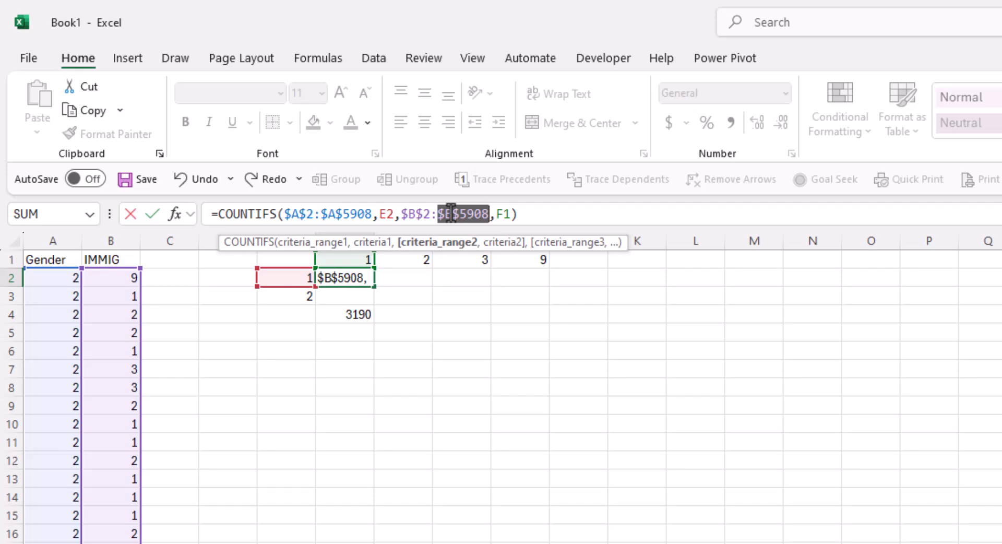
Step: Change the criteria references in the F2 formula to the mixed references $E2 and F$1
left_click(380, 213)
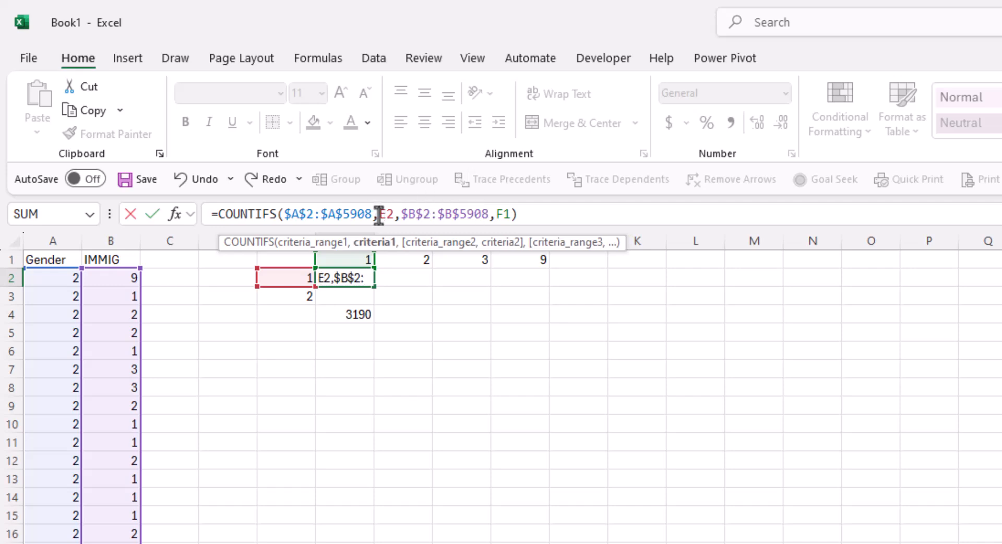
type("$")
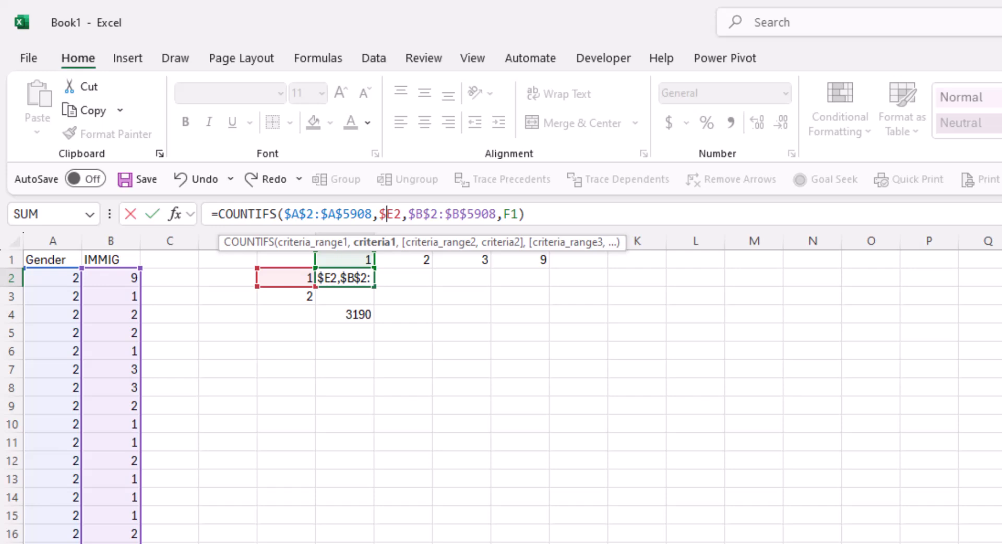
left_click(511, 213)
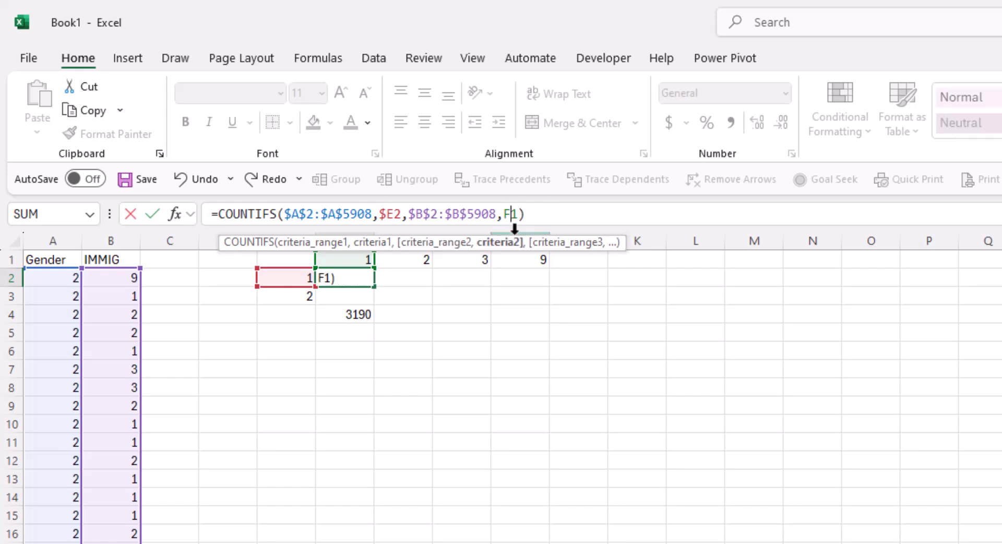
type("$")
key("Return")
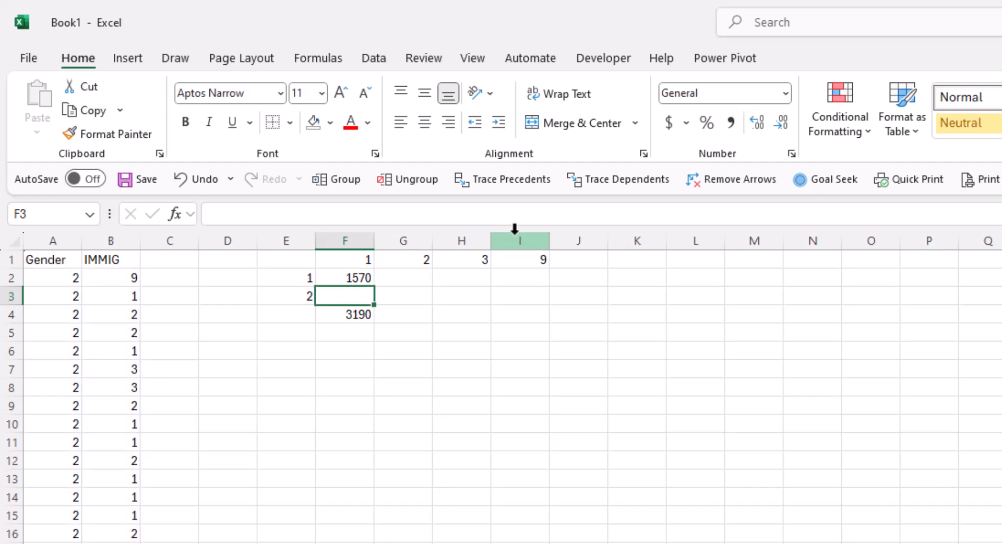
Step: Fill the F2 COUNTIFS formula across the table range F2:I3 and check the references copied into I3
left_click(369, 282)
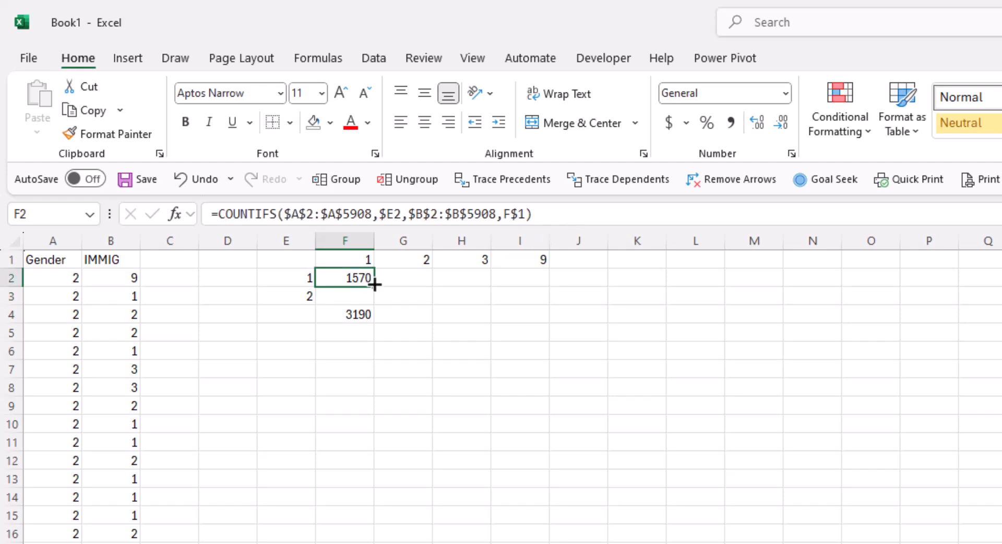
left_click_drag(374, 285, 546, 305)
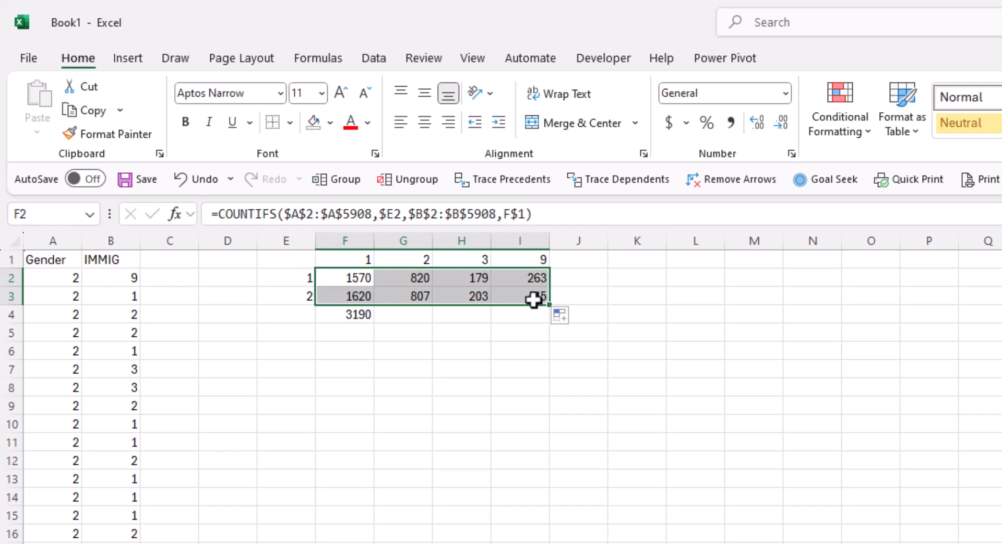
double_click(533, 296)
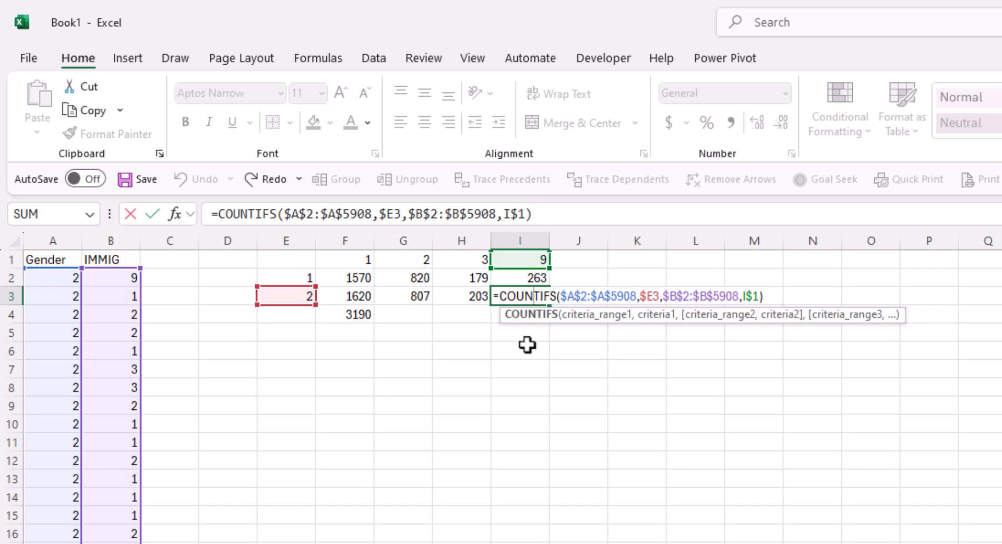
key("Return")
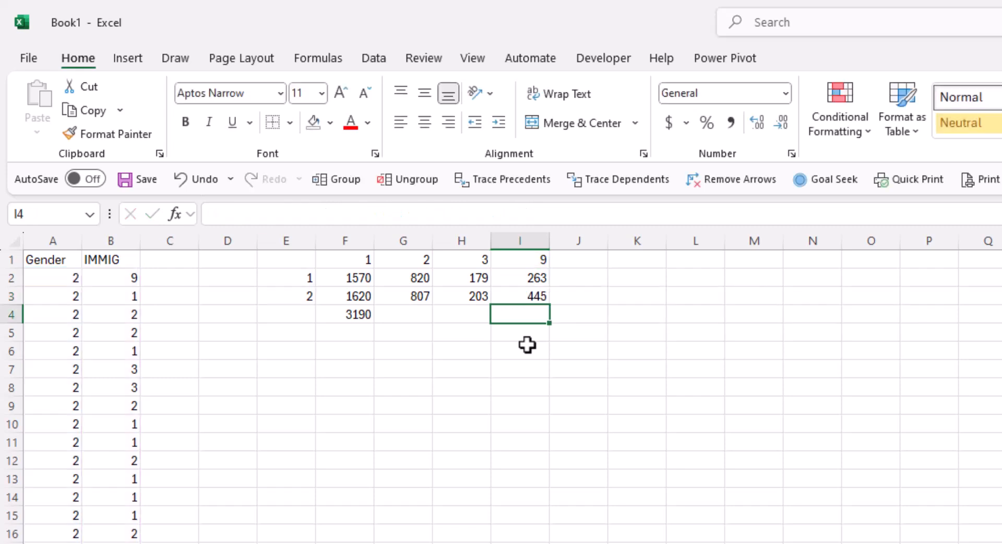
Step: Replace the F4 formula with the column total =SUM(F2:F3) and fill it across to J4
key("Left")
key("Left")
key("Left")
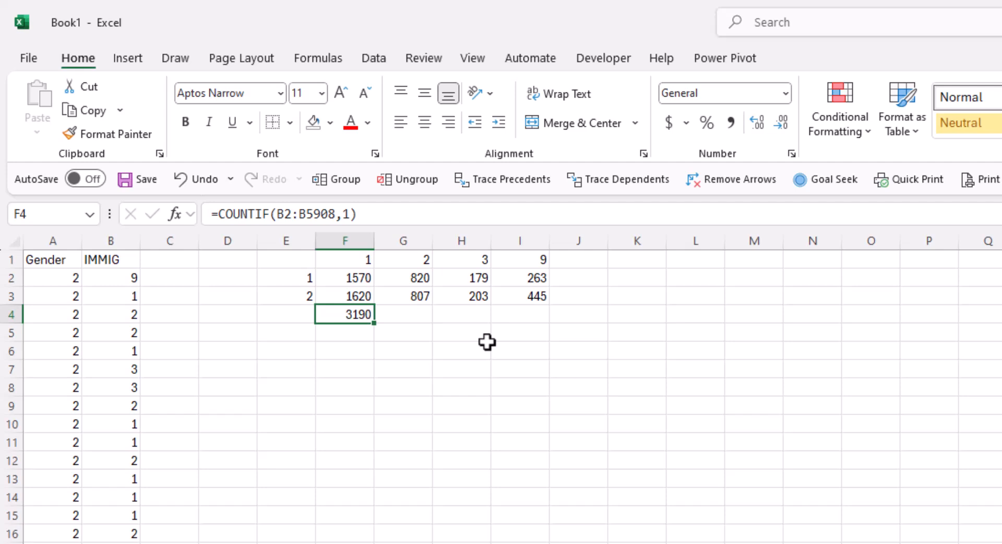
type("=sum(")
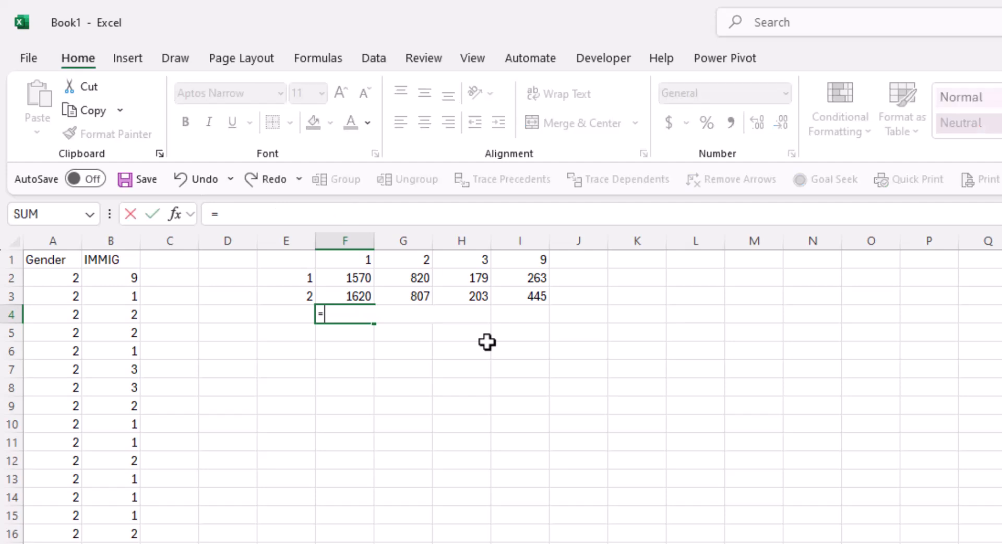
left_click(357, 282)
left_click_drag(356, 287, 351, 297)
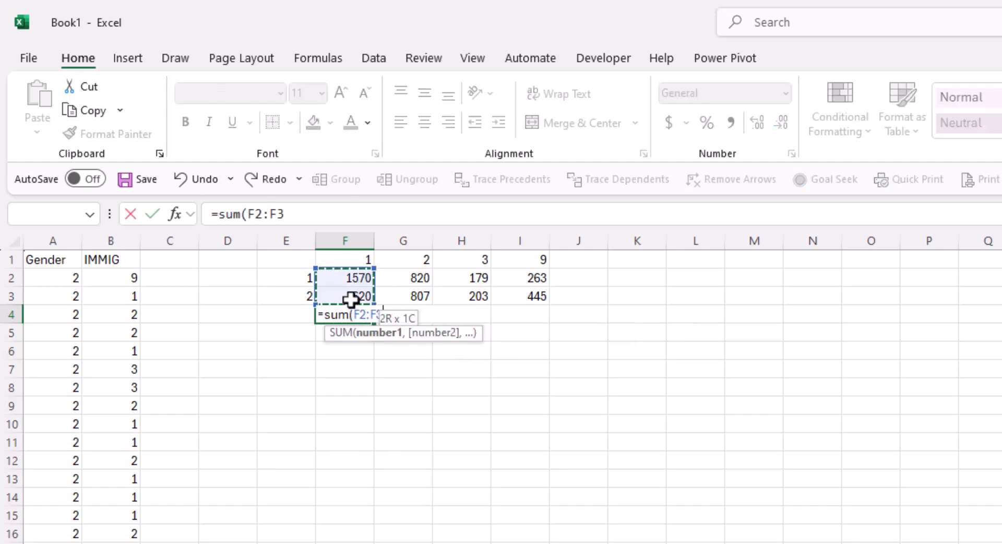
key("Return")
key("Up")
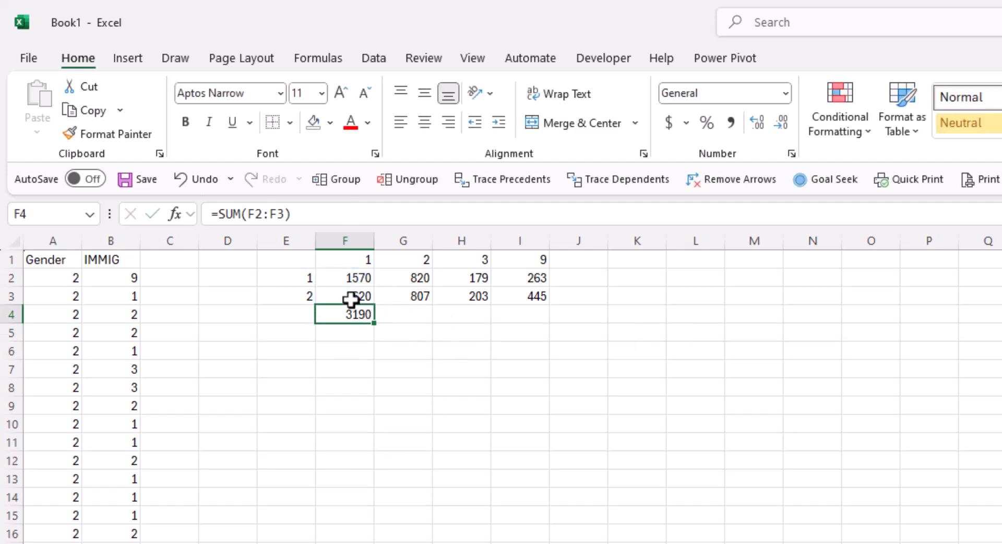
left_click_drag(375, 323, 587, 316)
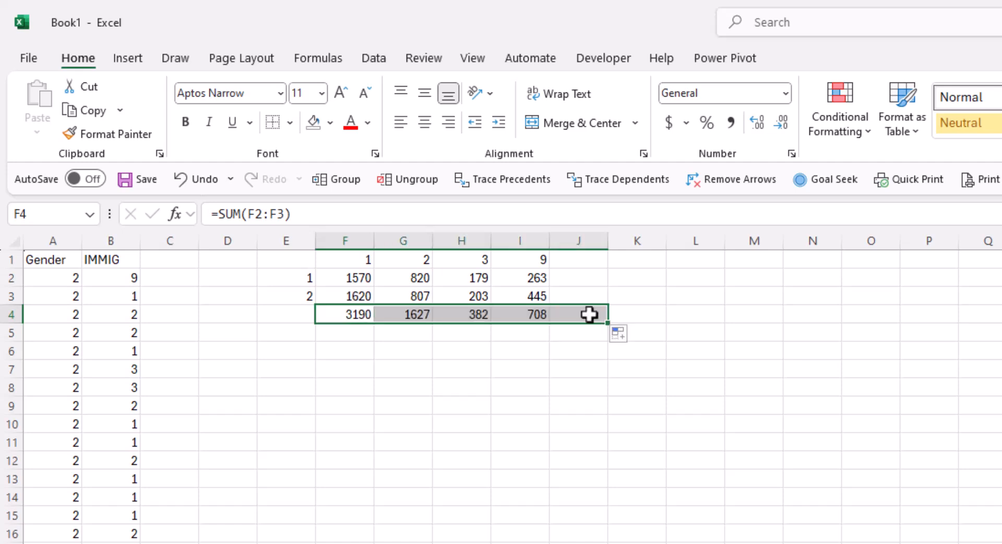
Step: Total the first Gender row in J2 with =SUM(F2:I2) and fill the formula down to J3
left_click(578, 282)
type("=sum(")
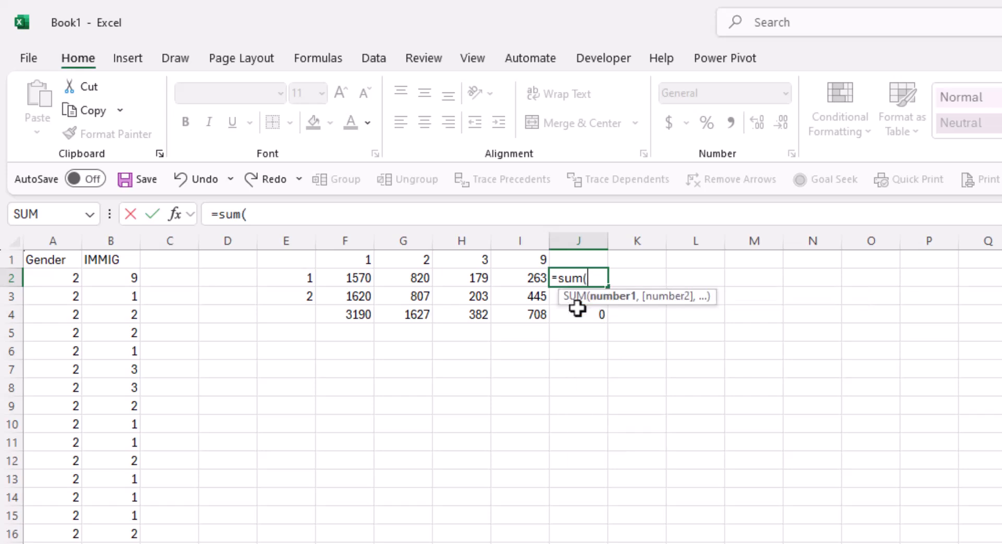
left_click_drag(353, 280, 513, 276)
key("Return")
left_click(603, 282)
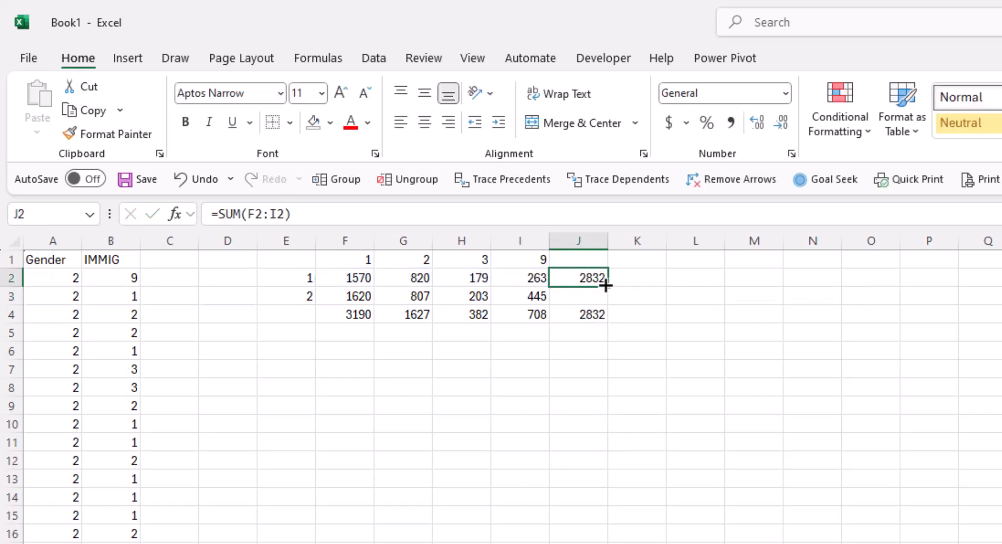
left_click_drag(608, 285, 606, 299)
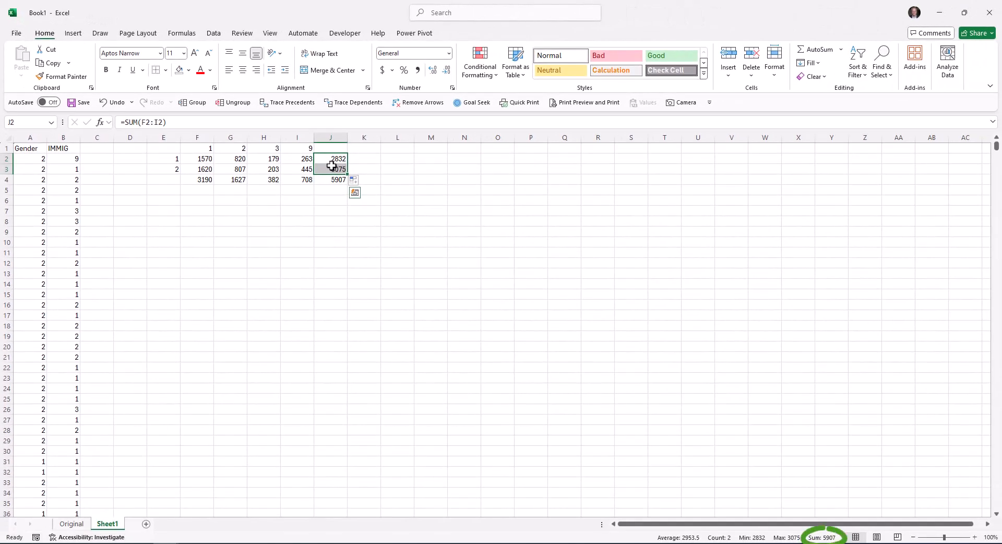
Step: Compare the sum of the column totals F4:I4 with the count of IMMIG entries in B2:B5908
left_click_drag(188, 186, 303, 177)
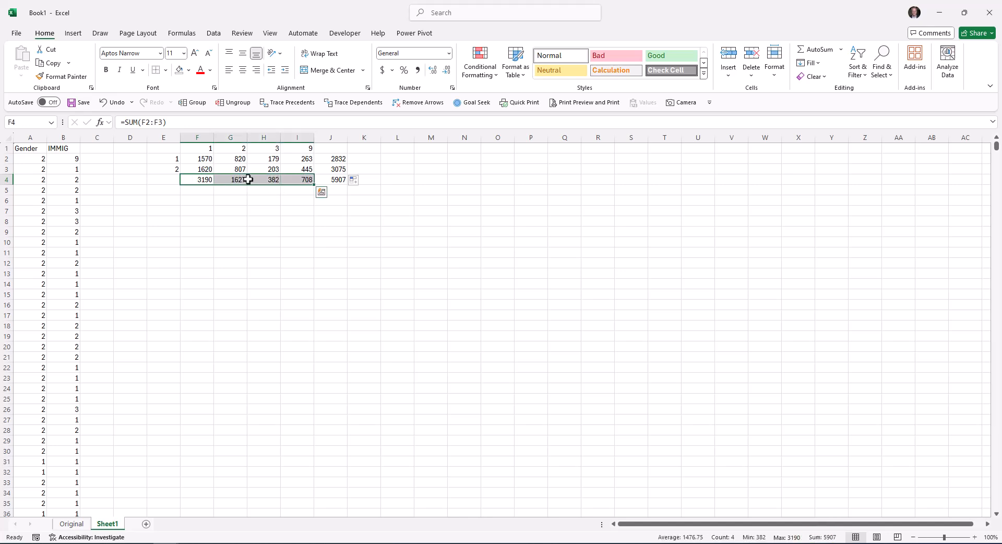
left_click(71, 159)
key("ctrl+shift+Down")
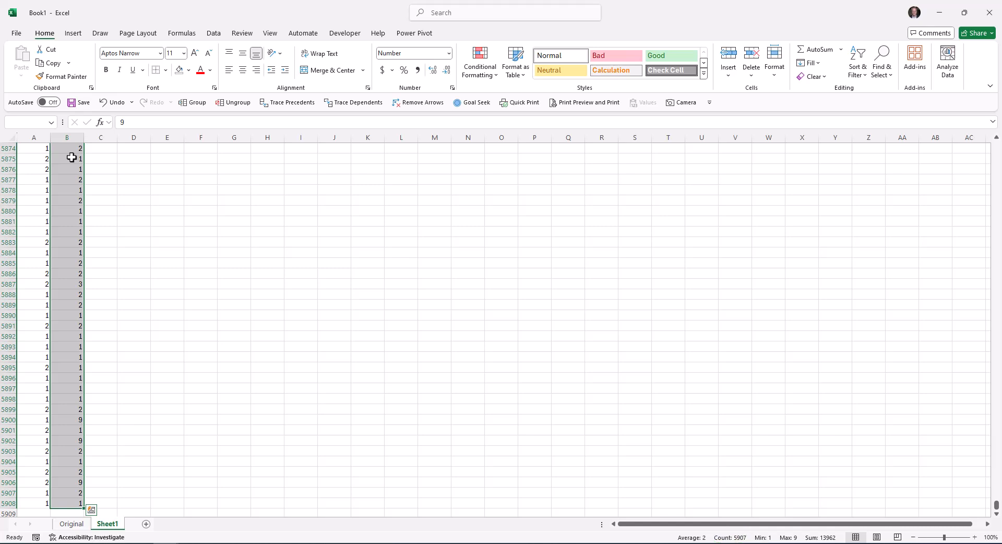
Step: Insert blank cells at E2:J3 with the existing cells shifted down, making two free rows above the table's counts
key("ctrl+Up")
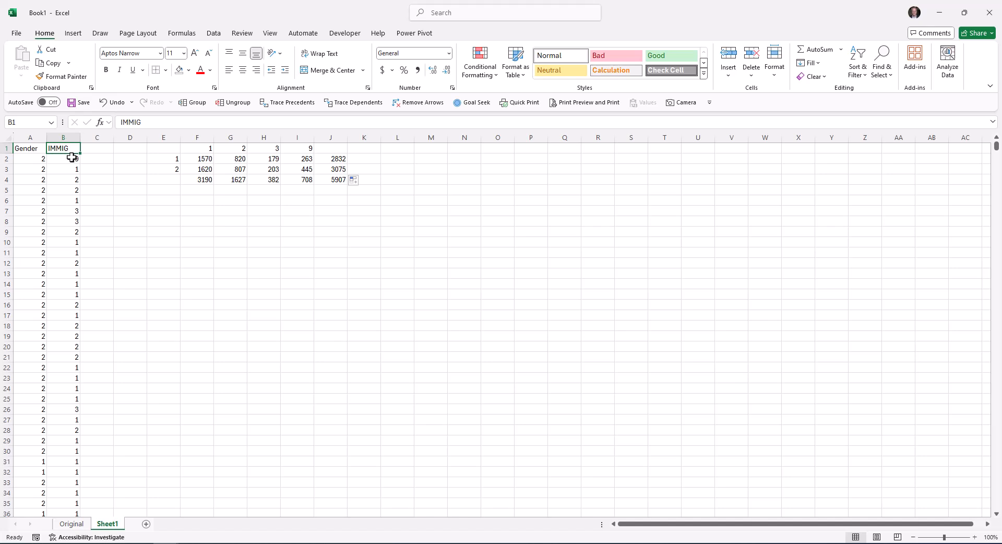
left_click(157, 150)
left_click_drag(163, 158, 331, 166)
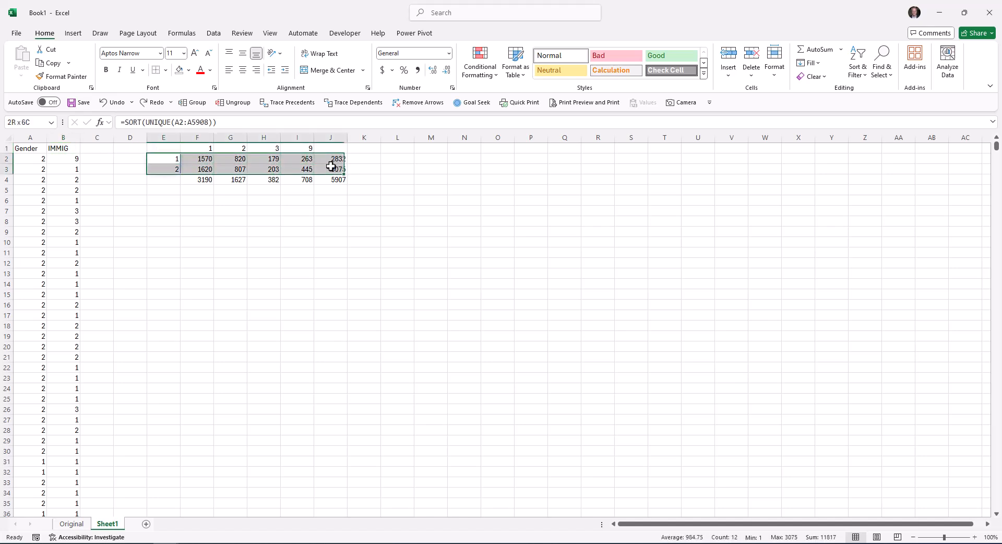
right_click(340, 167)
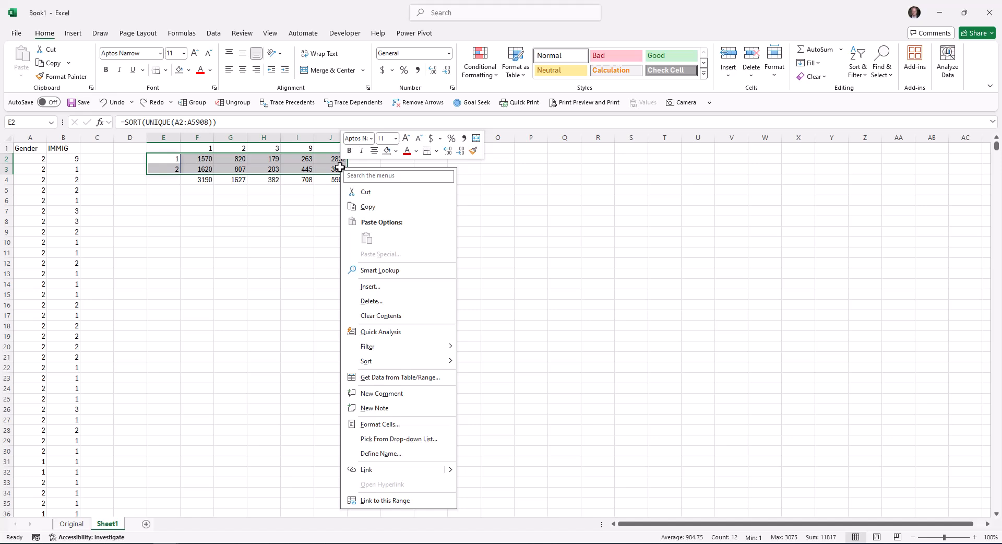
left_click(368, 287)
left_click(366, 295)
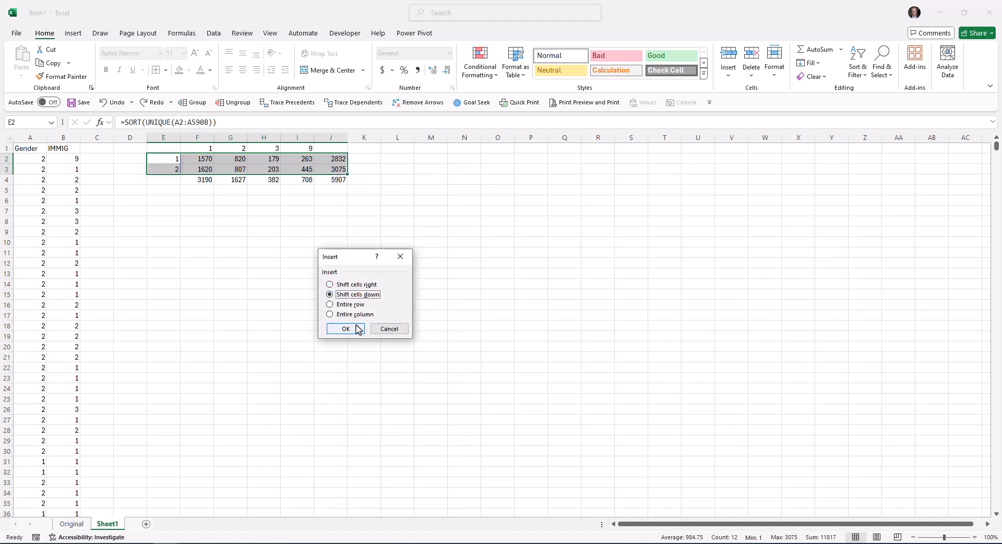
left_click(345, 328)
Step: Enter the column headings Native student in F3 and Second generation in G3
left_click(204, 171)
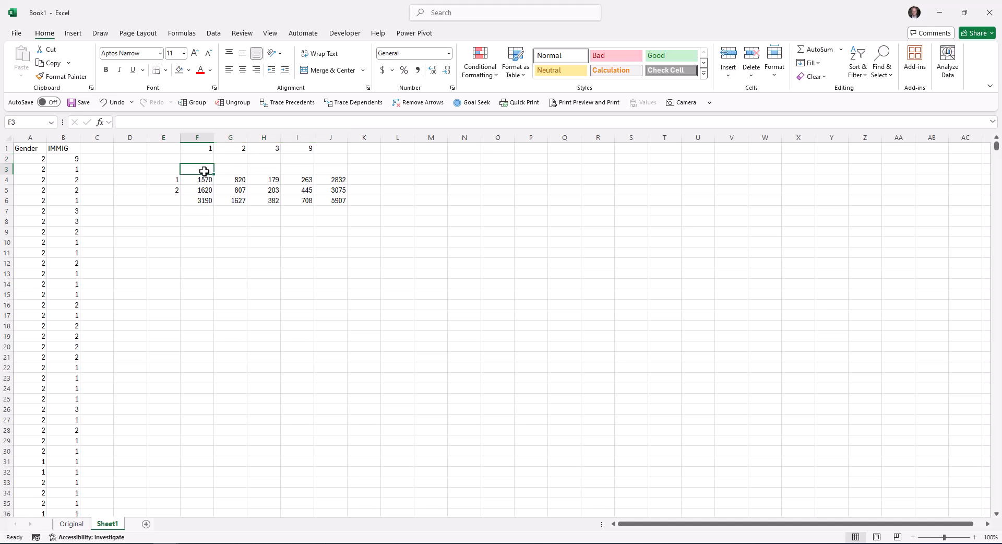
type("Native s")
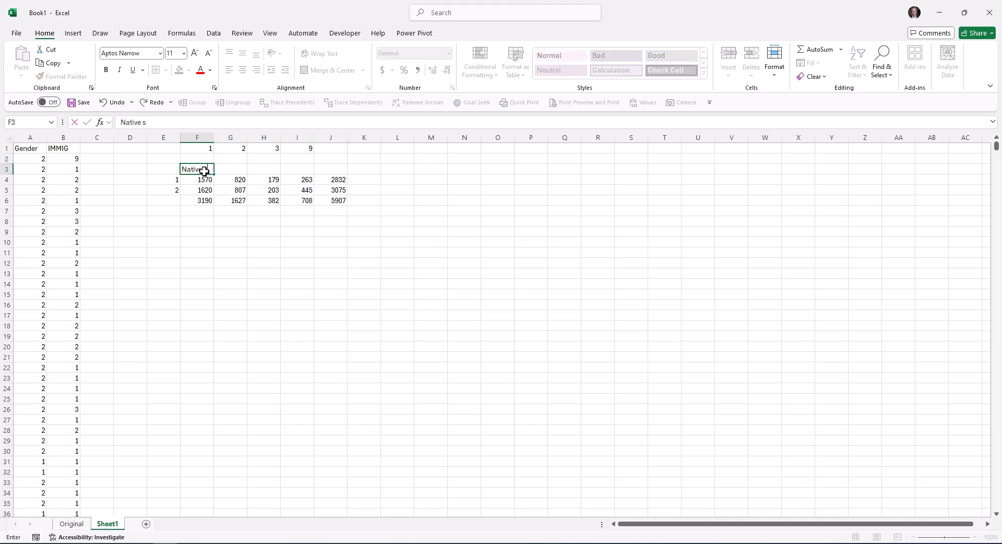
type("tudent")
key("Tab")
type("Sec")
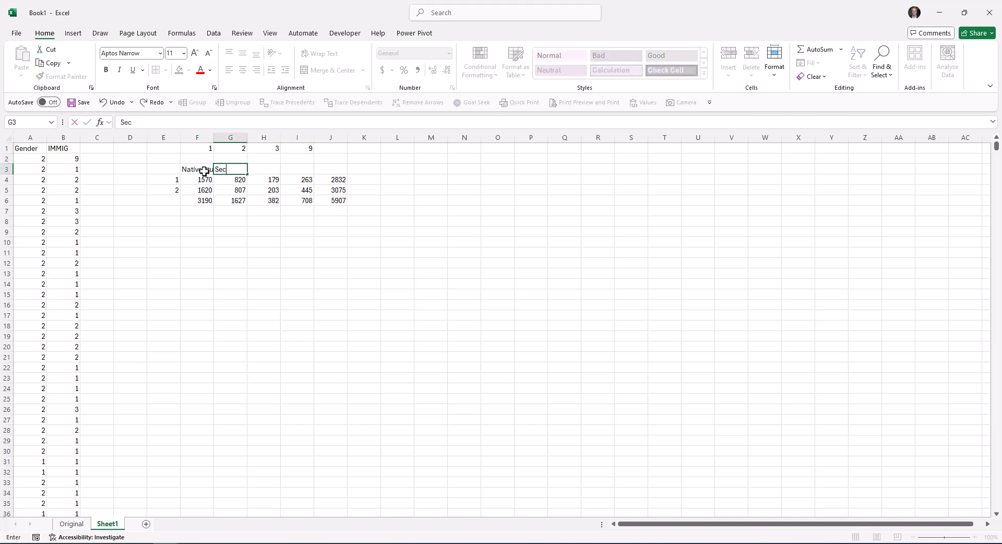
type("ond generation")
key("Return")
Step: Enter the column headings First generation in H3 and No response in I3
key("Up")
key("Right")
type("Fi")
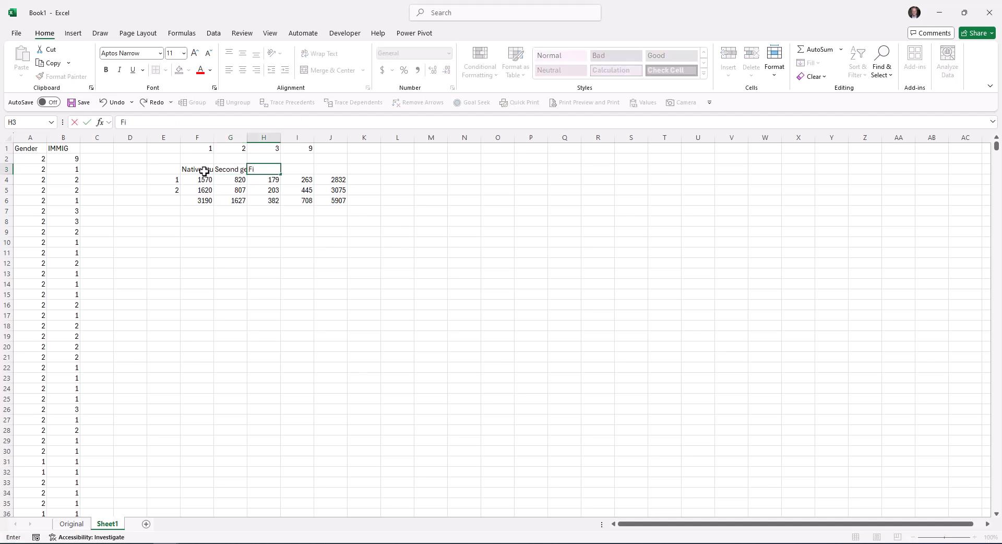
type("rst generation")
key("Tab")
type("No")
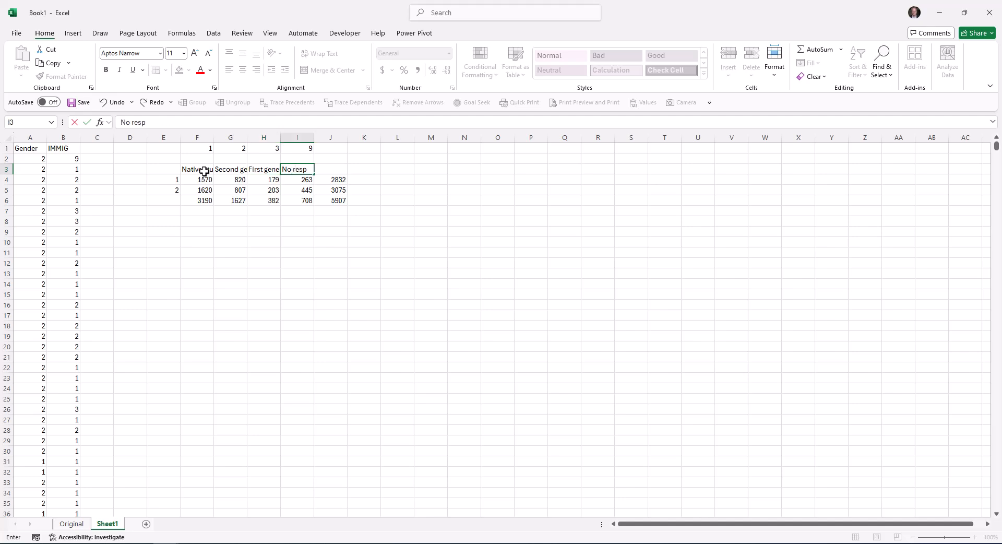
type(" response")
Step: Widen columns F to I to one equal width that fits the headings in row 3
left_click(204, 149)
left_click_drag(198, 137, 345, 139)
left_click(316, 210)
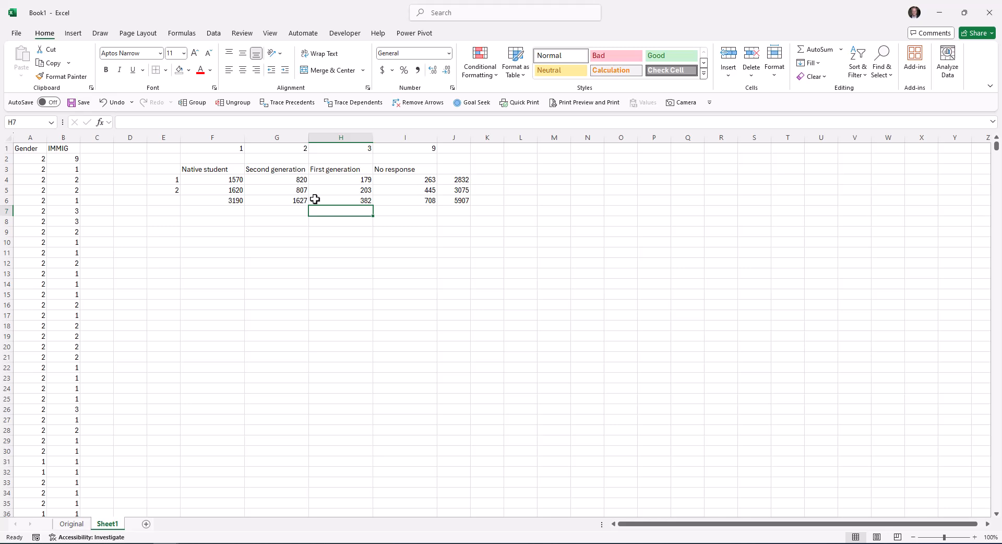
Step: Enter the heading Immigration status in F2 above the column headings
left_click(215, 159)
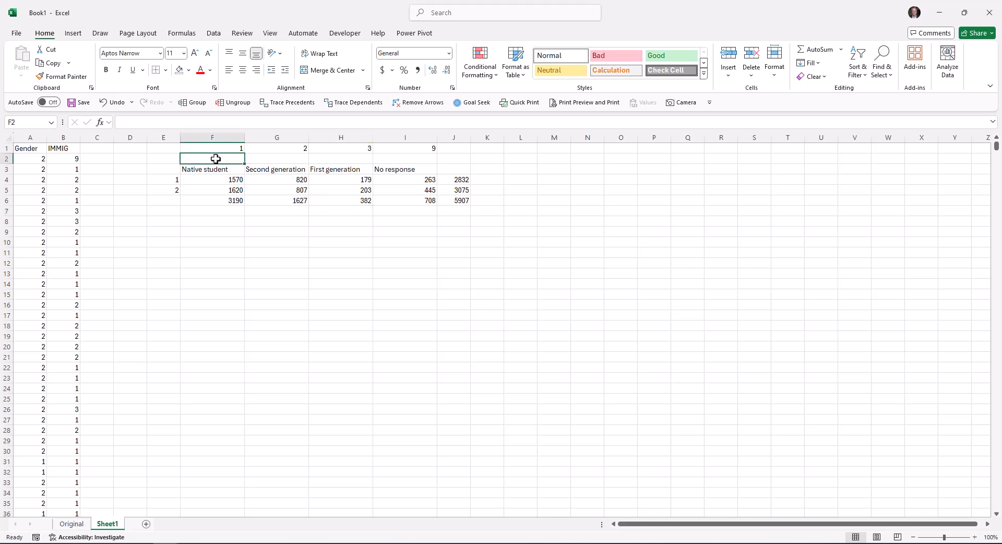
type("Immigration status")
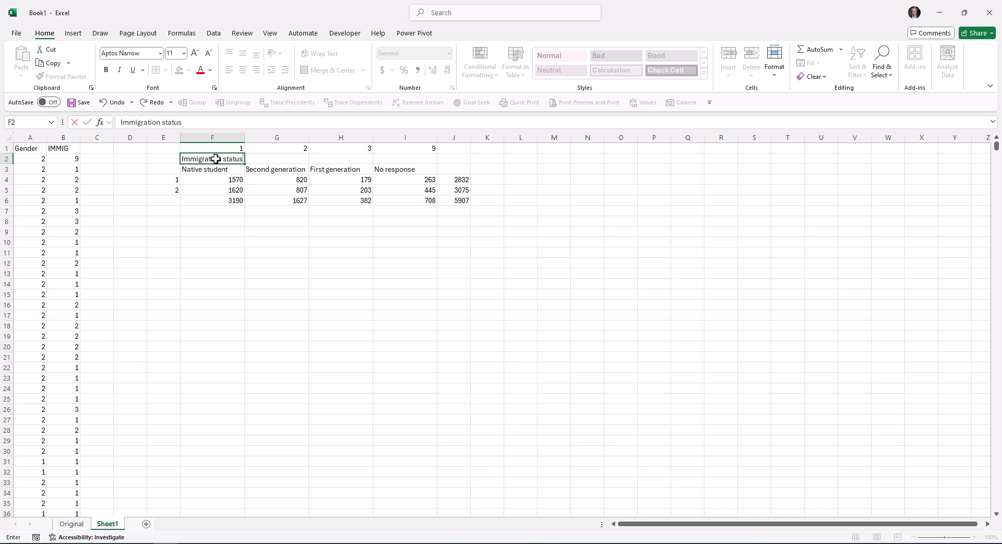
key("Return")
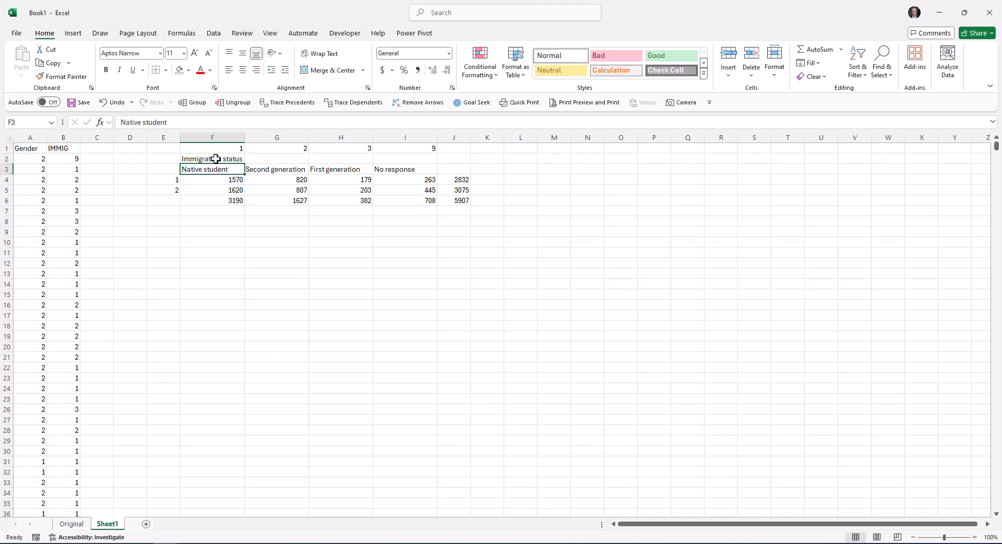
Step: Set the horizontal alignment of F2:I2 to Center Across Selection
left_click_drag(216, 159, 414, 157)
right_click(415, 157)
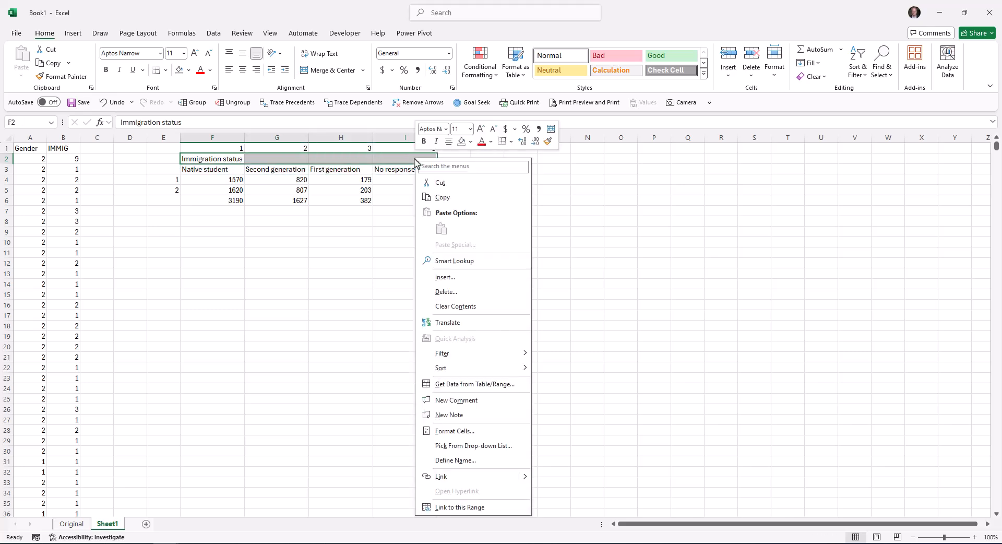
left_click(452, 430)
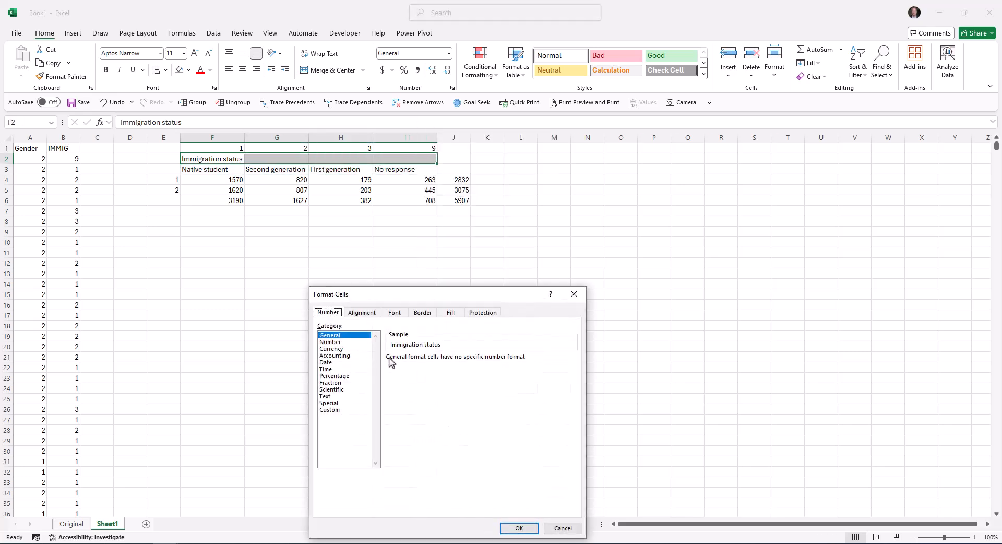
left_click(364, 313)
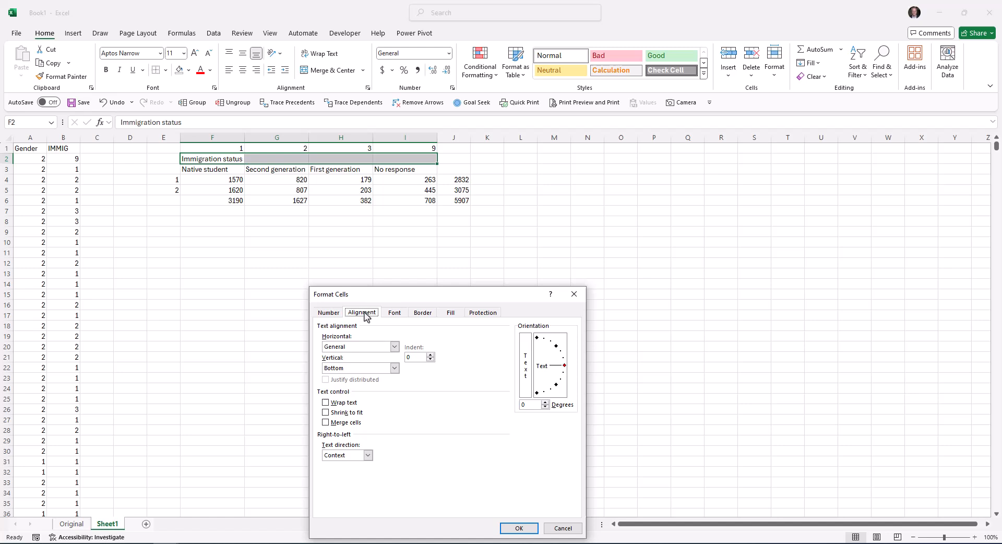
left_click(395, 346)
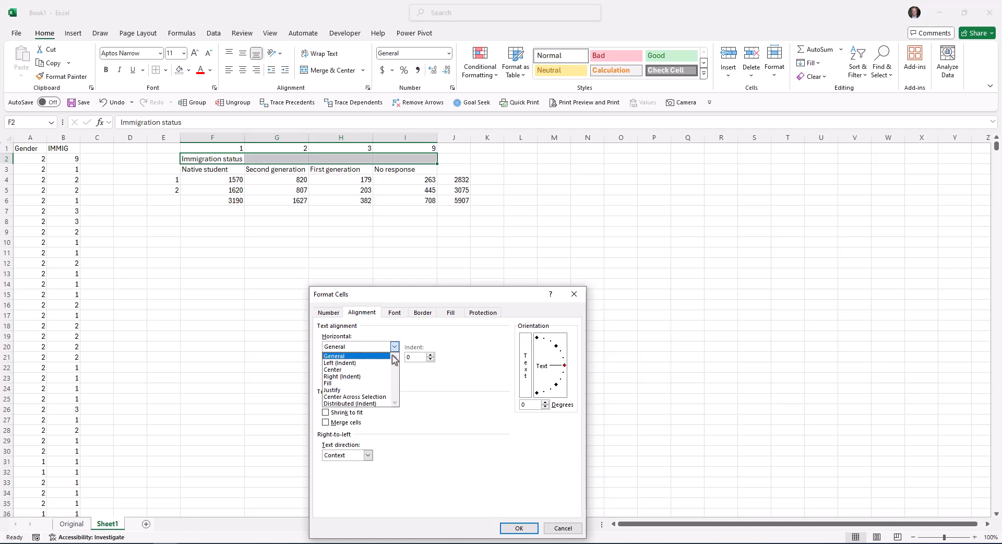
left_click(380, 398)
left_click(519, 528)
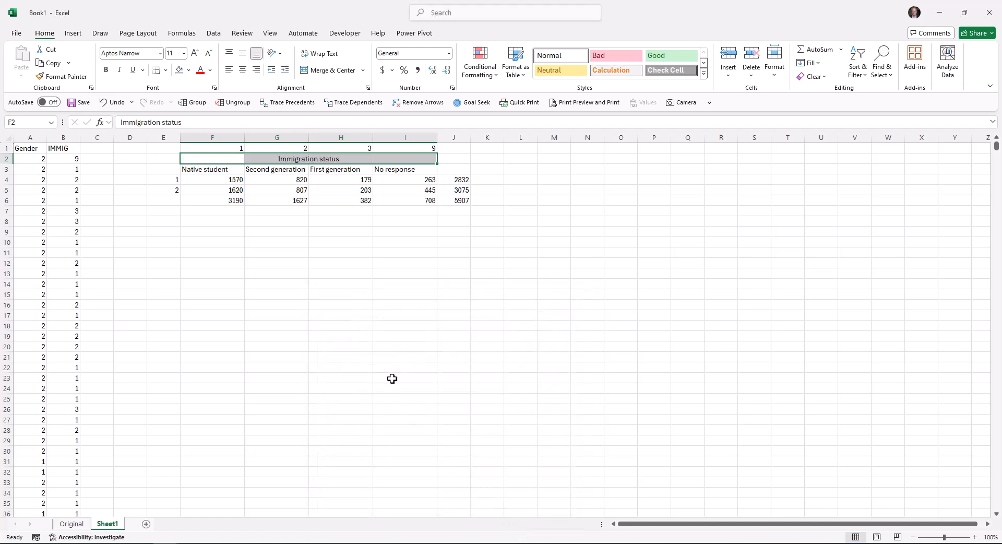
left_click(312, 326)
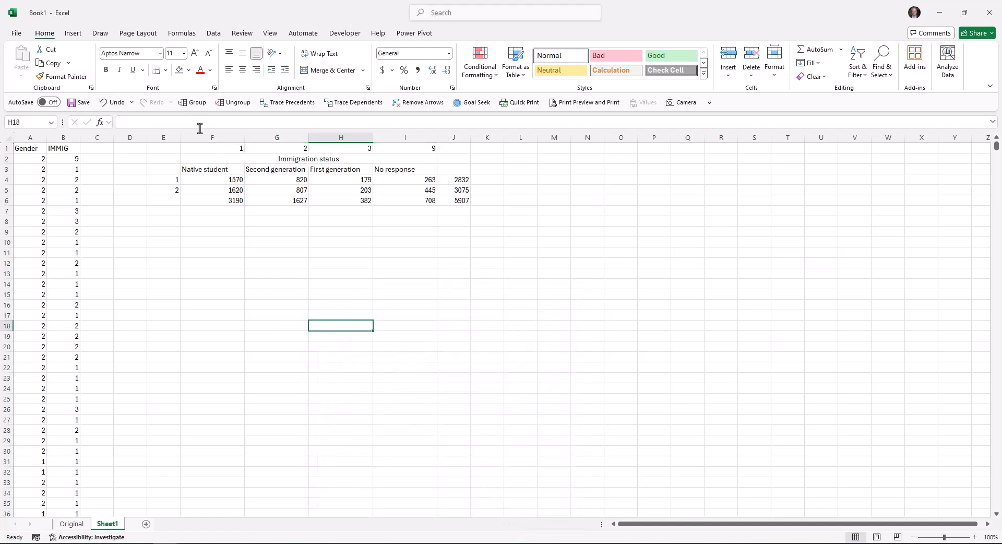
Step: Insert two blank columns before column F, between the Gender codes and the counts
left_click_drag(230, 138, 259, 139)
right_click(260, 139)
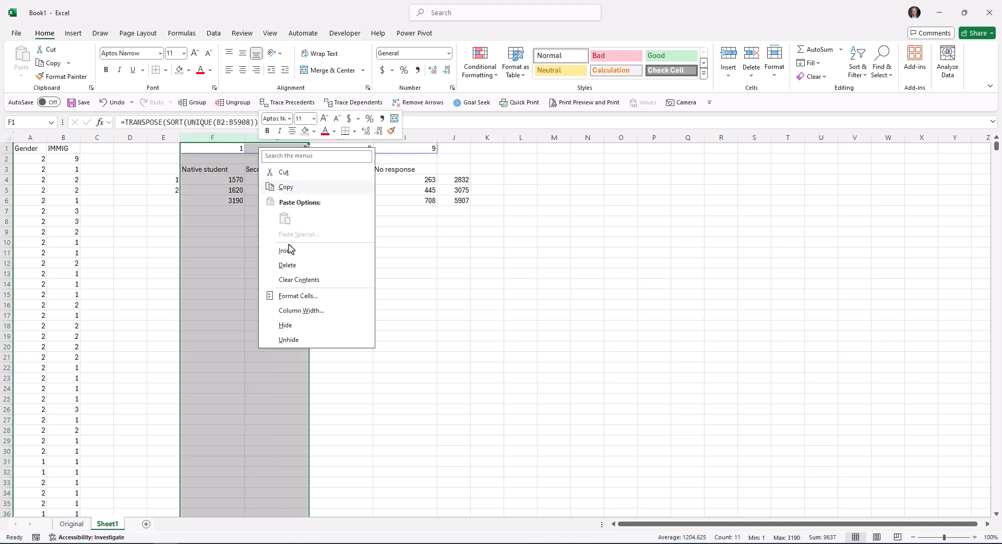
left_click(289, 248)
Step: Label the rows Female in G4 and Male in G5, and enter the heading Gender in G2
left_click(221, 183)
type("Fe")
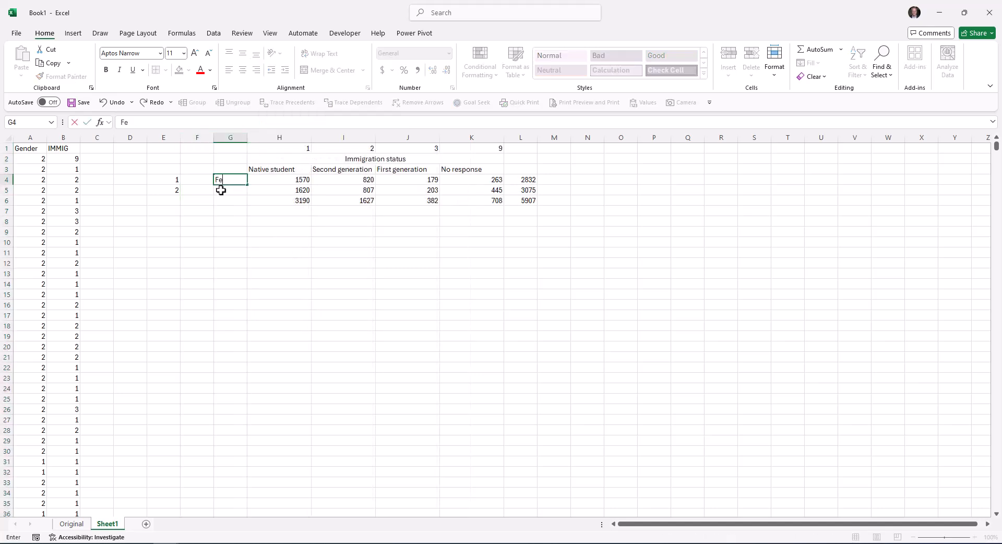
type("male")
key("Return")
type("Ma")
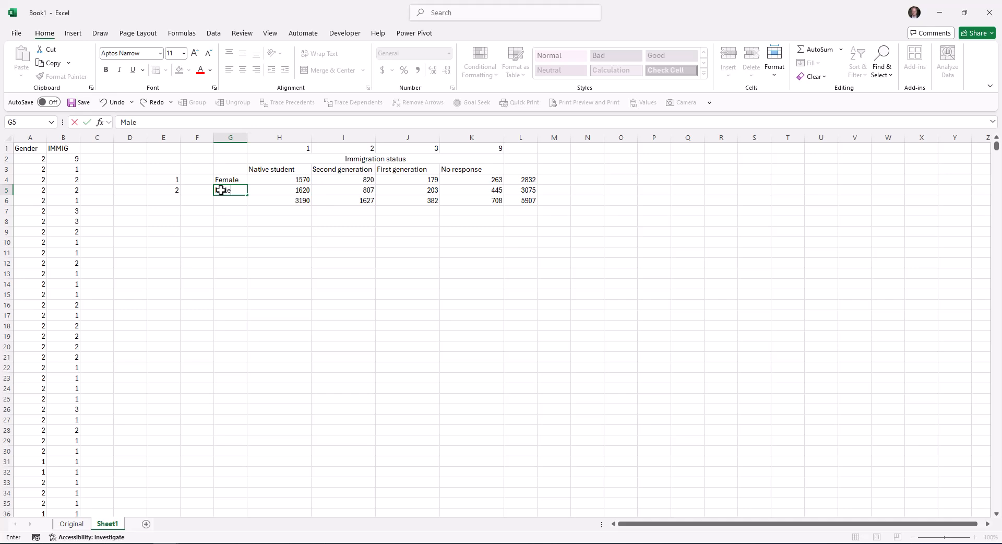
type("le")
key("Up")
key("Up")
key("Up")
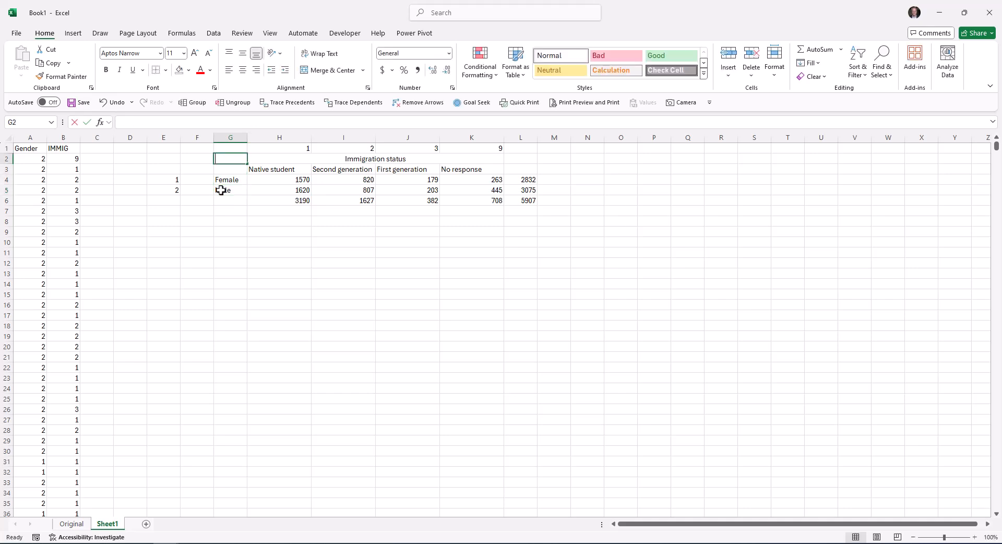
type("Gender")
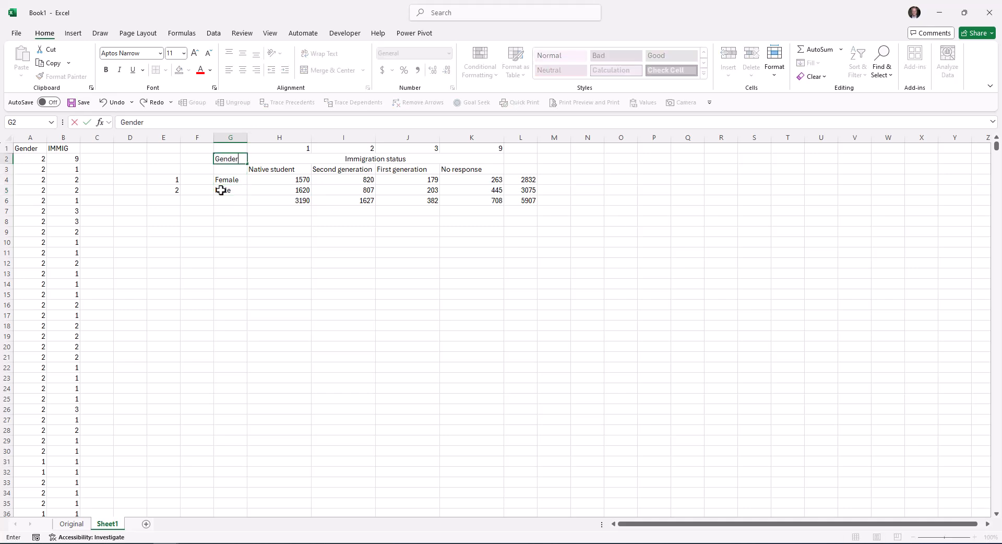
key("Return")
Step: Center the headings and counts in H3:L6 and the Gender heading in G2
left_click_drag(269, 169, 520, 200)
left_click(243, 69)
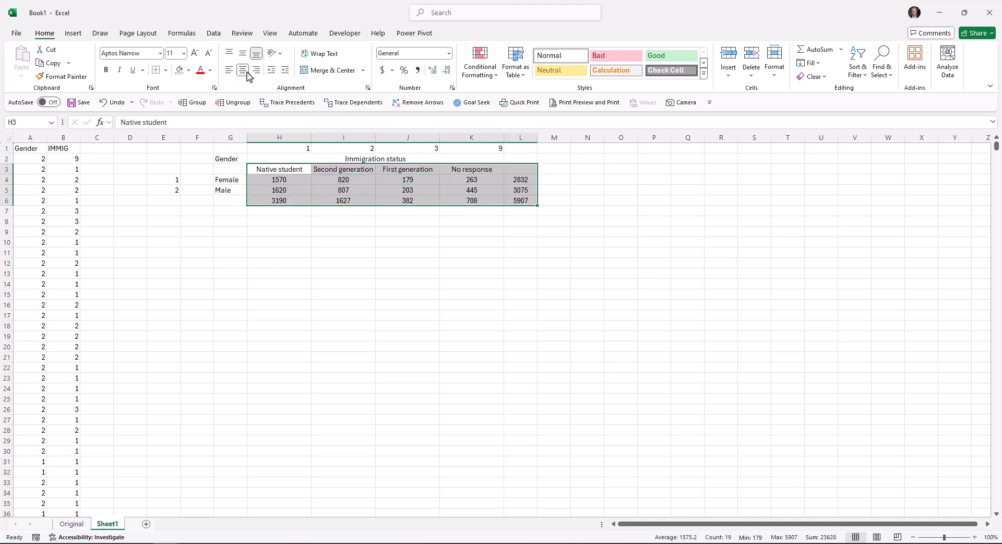
left_click(225, 162)
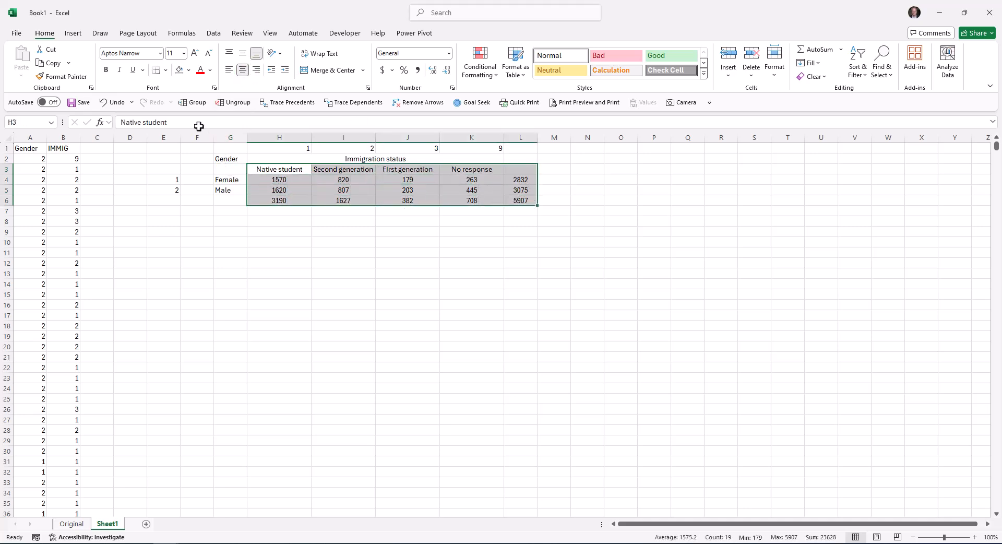
left_click(242, 71)
left_click(284, 204)
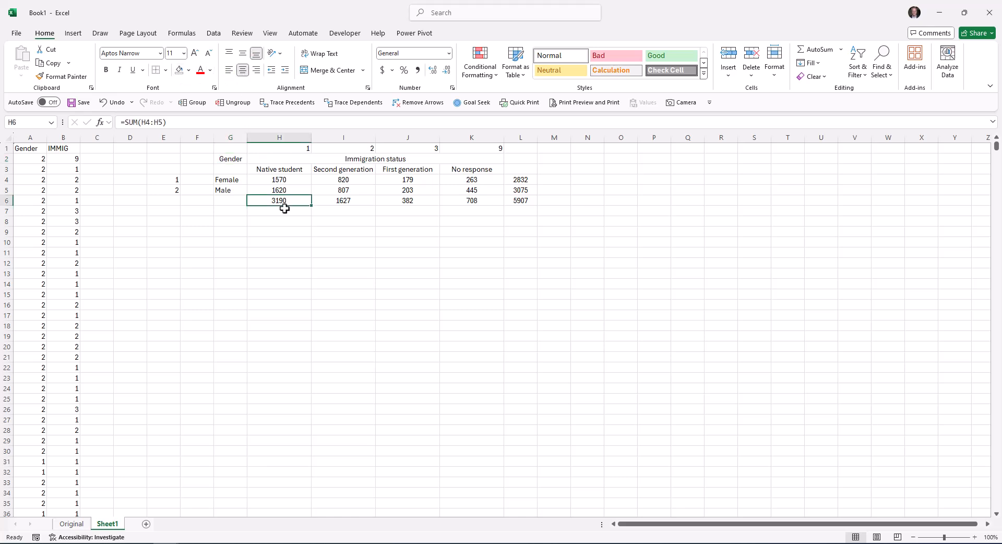
Step: Enter the label Total in L3 for the row totals and in G6 for the column totals
left_click(518, 170)
type("Total")
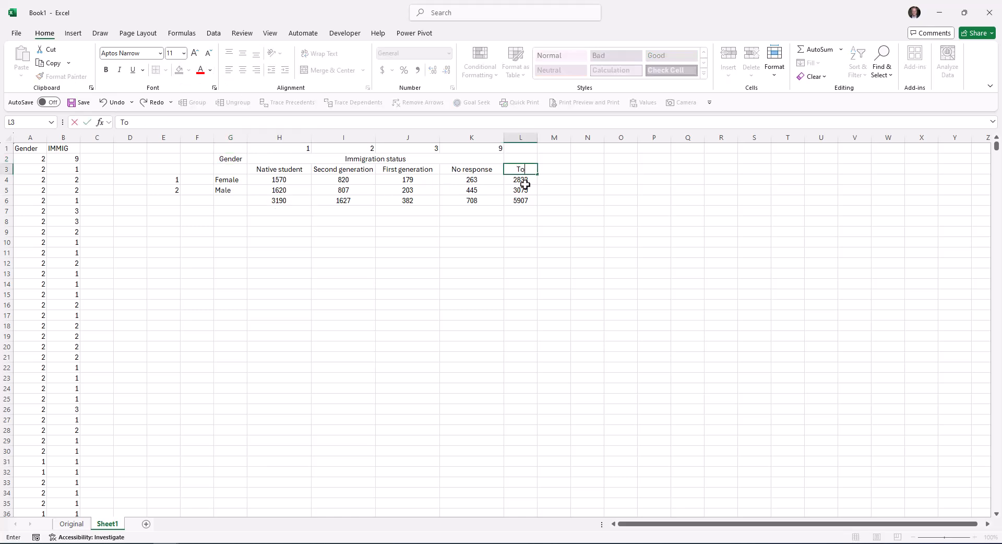
key("Return")
key("Left")
key("Left")
key("Left")
key("Left")
key("Left")
key("Left")
key("Left")
key("Down")
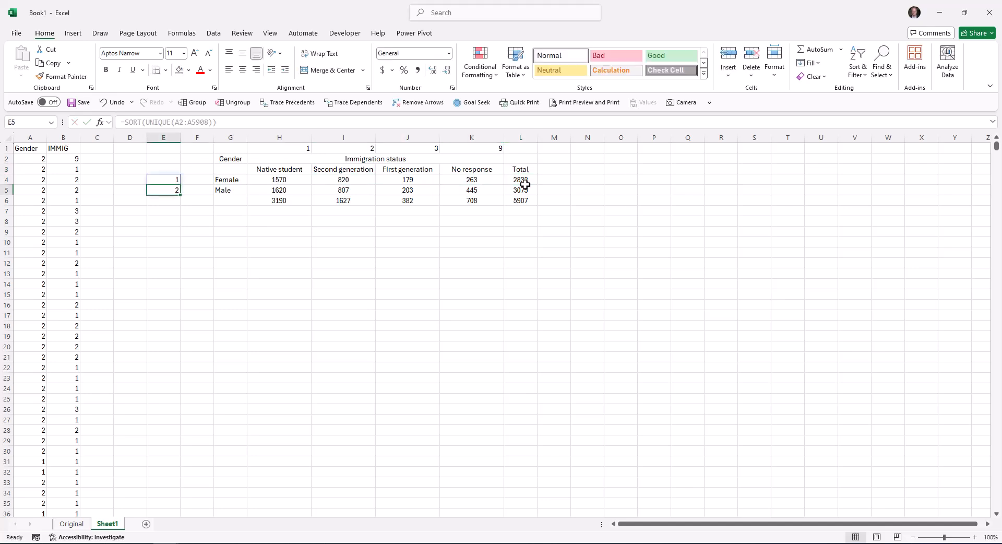
key("Right")
key("Right")
key("Down")
type("Tota")
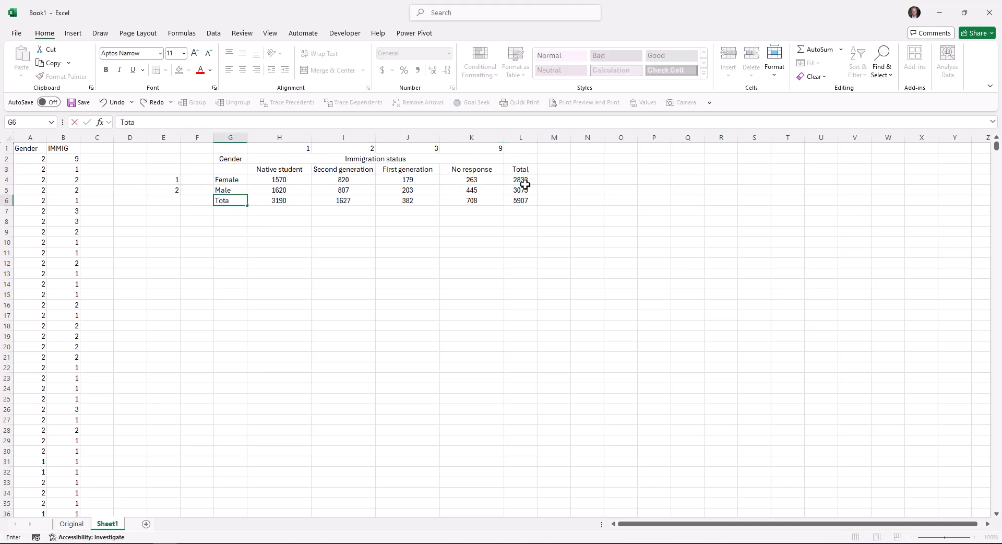
type("l")
key("Return")
Step: Format the counts and totals in H4:L6 as Number with a thousands separator and 0 decimal places
left_click_drag(276, 179, 513, 200)
right_click(512, 200)
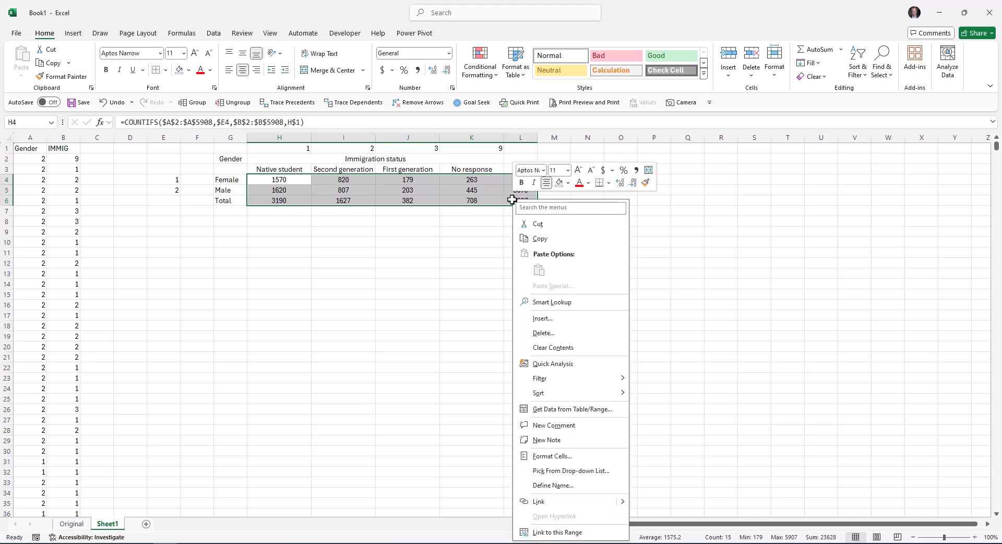
left_click(574, 455)
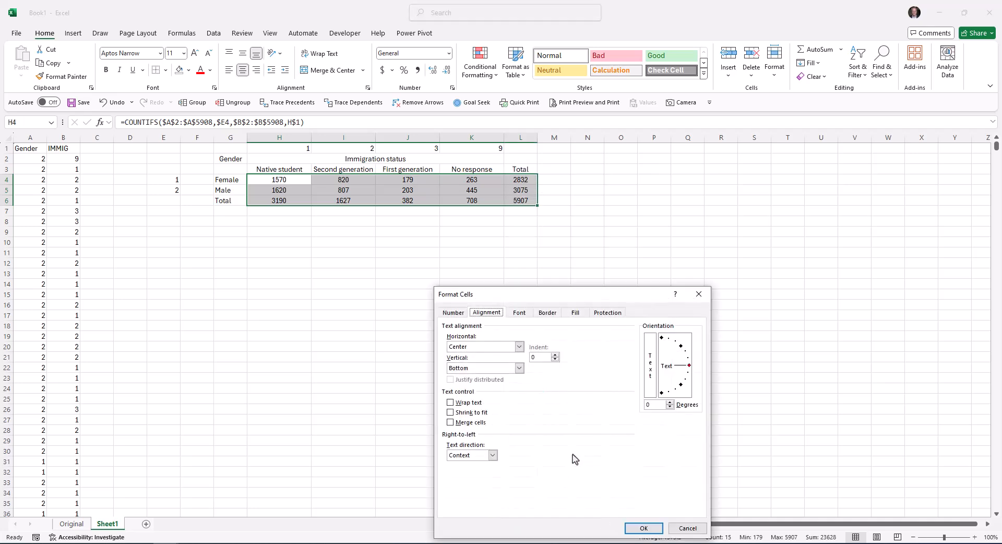
left_click(452, 313)
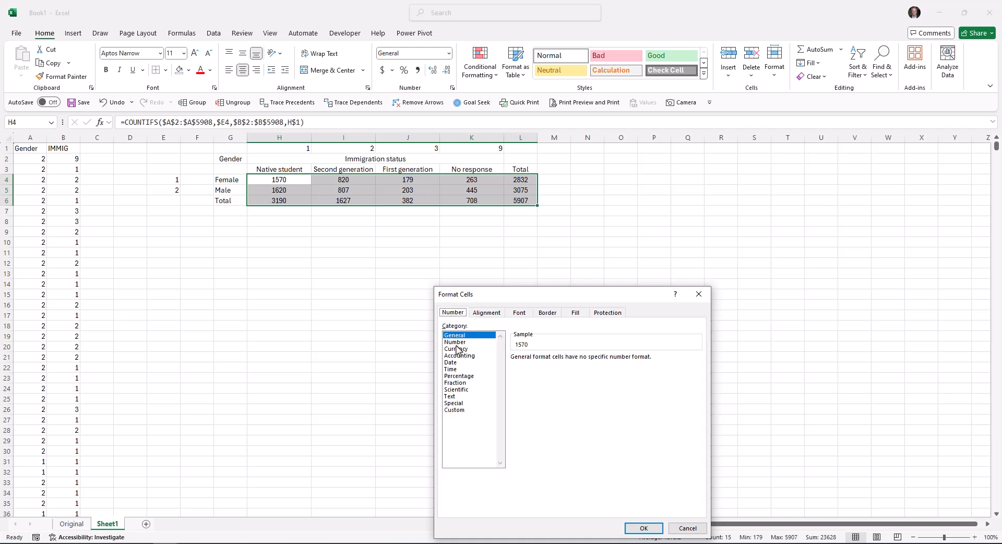
left_click(456, 341)
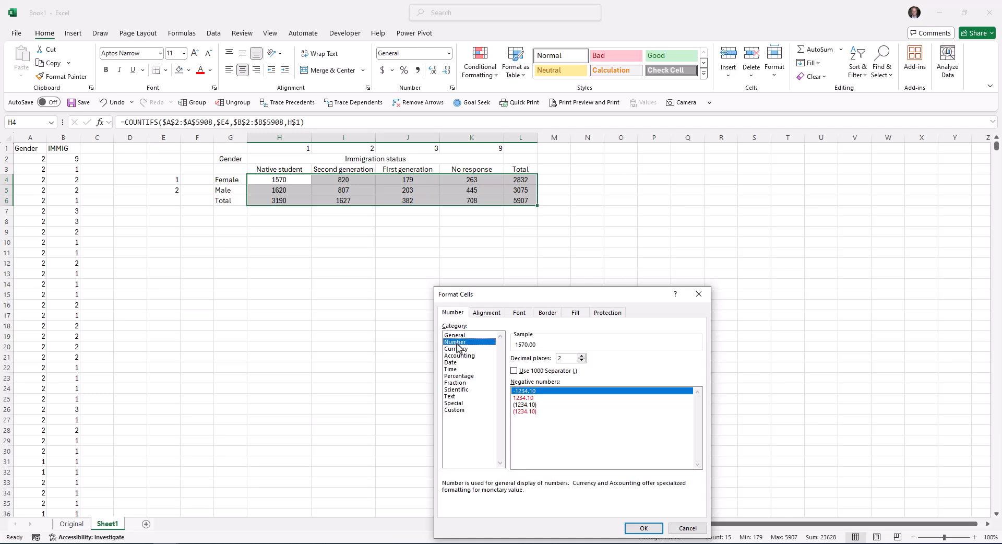
left_click(535, 371)
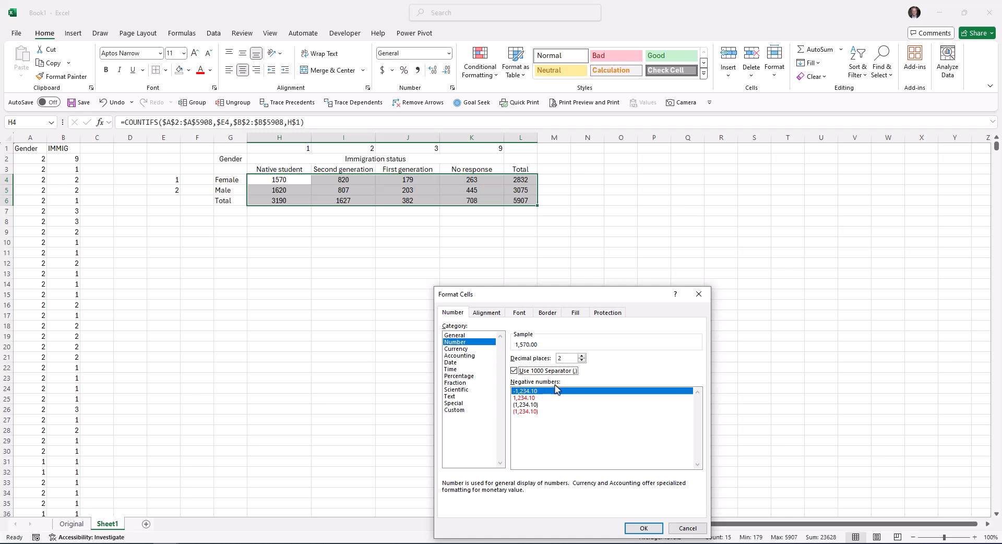
left_click_drag(563, 358, 536, 358)
type("0")
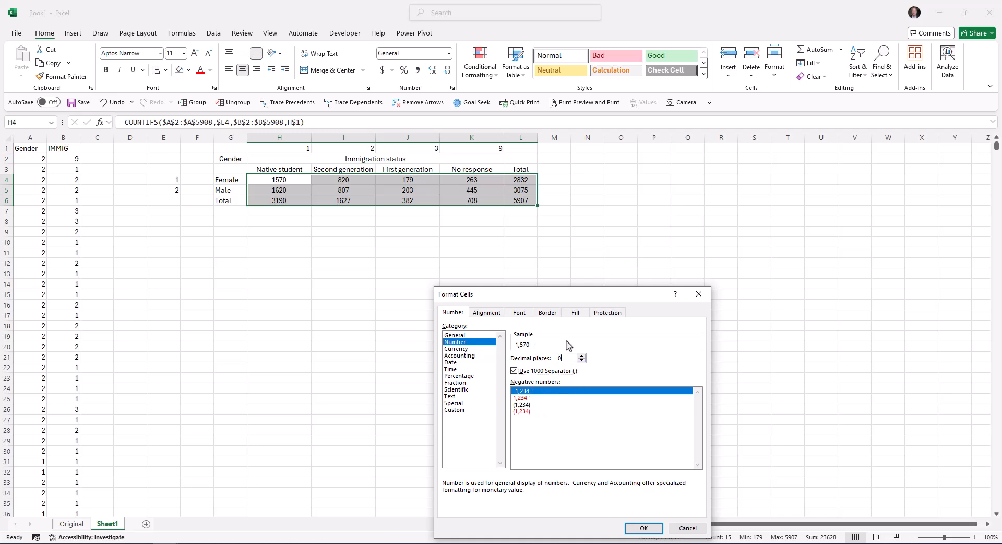
key("Return")
left_click(461, 297)
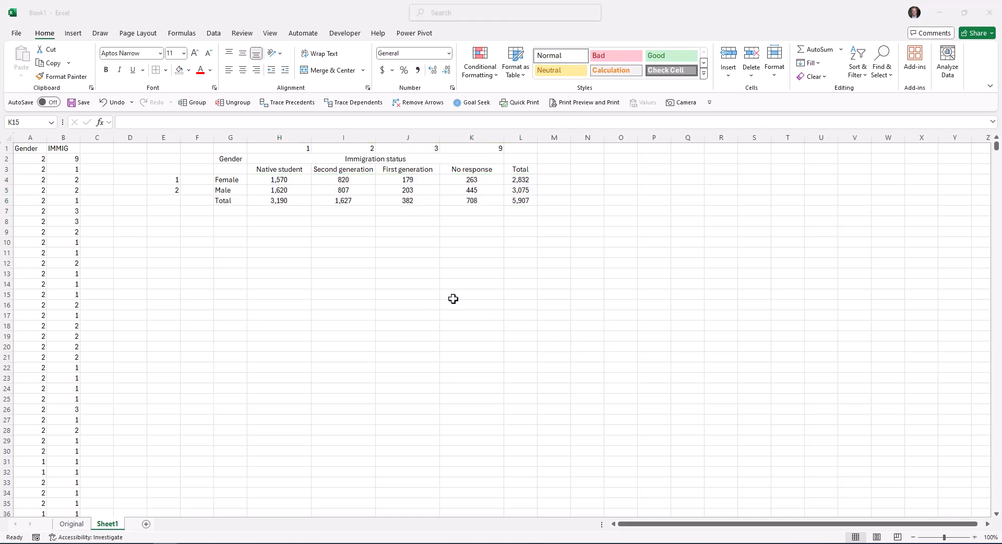
Step: Add bottom borders to G1:L1, to the Immigration status heading in H2:K2, and to the column headings in G3:L3
left_click_drag(230, 149, 523, 149)
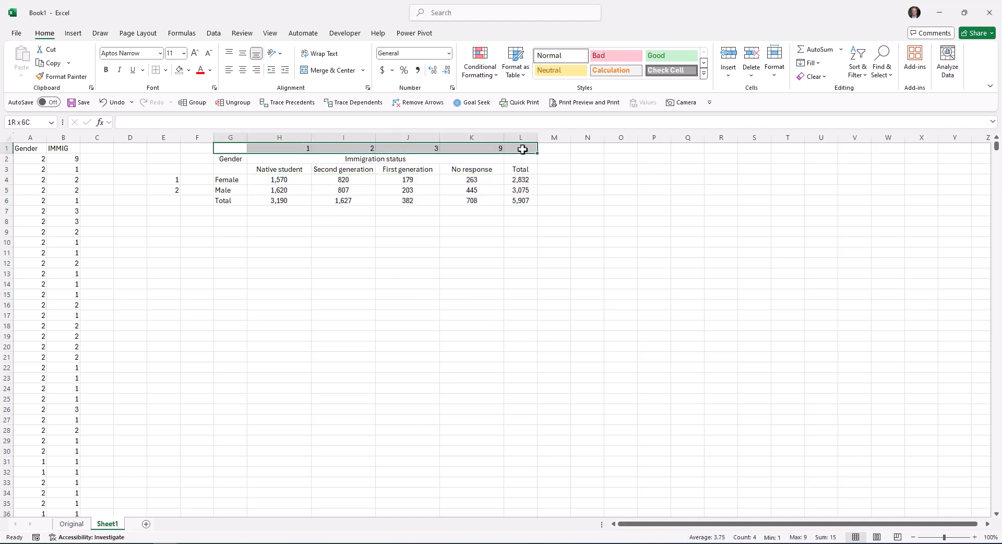
left_click(165, 70)
left_click(183, 104)
left_click(254, 159)
left_click_drag(254, 158, 464, 162)
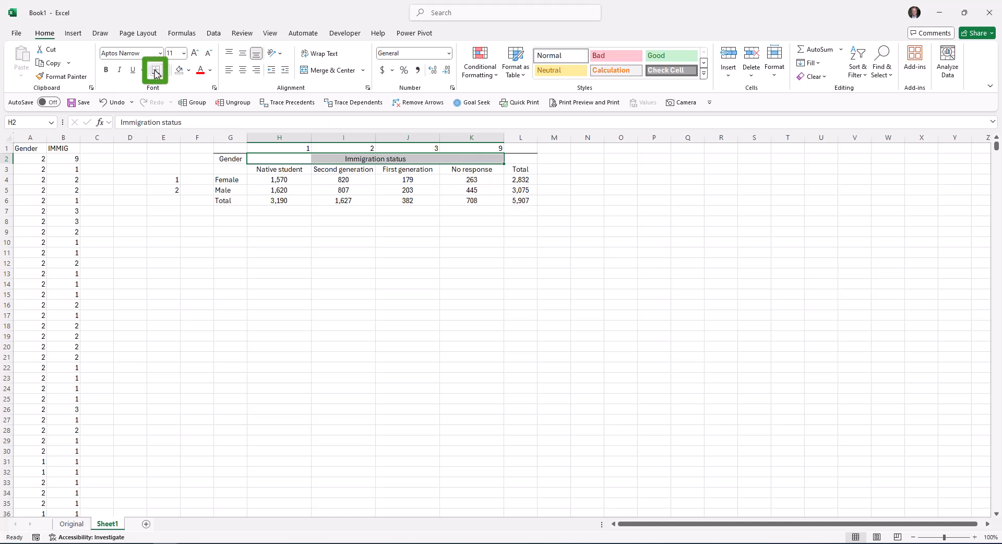
left_click(156, 74)
left_click_drag(226, 167, 521, 170)
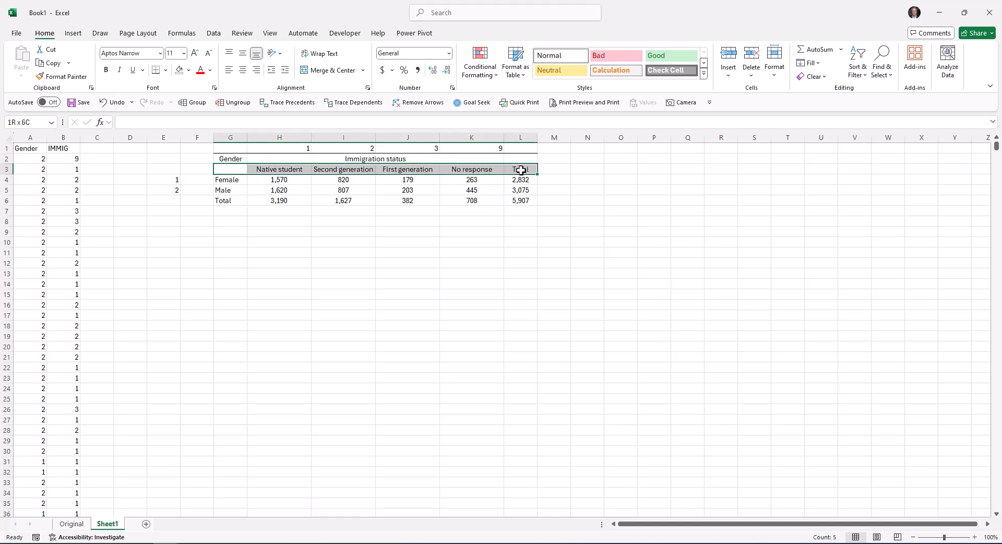
left_click(157, 71)
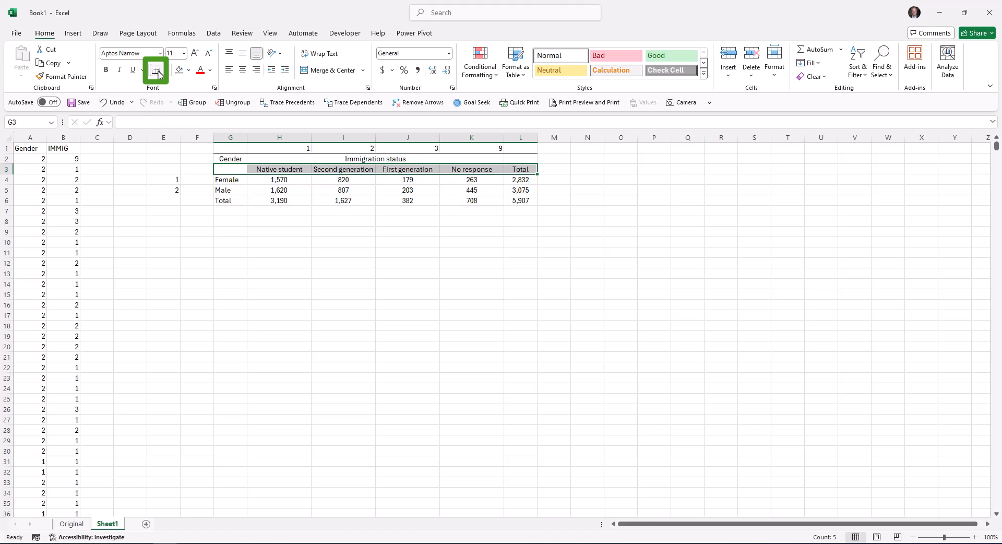
Step: Add bottom borders to the Total row G6:L6 and the Male row G5:L5
left_click_drag(233, 202, 520, 201)
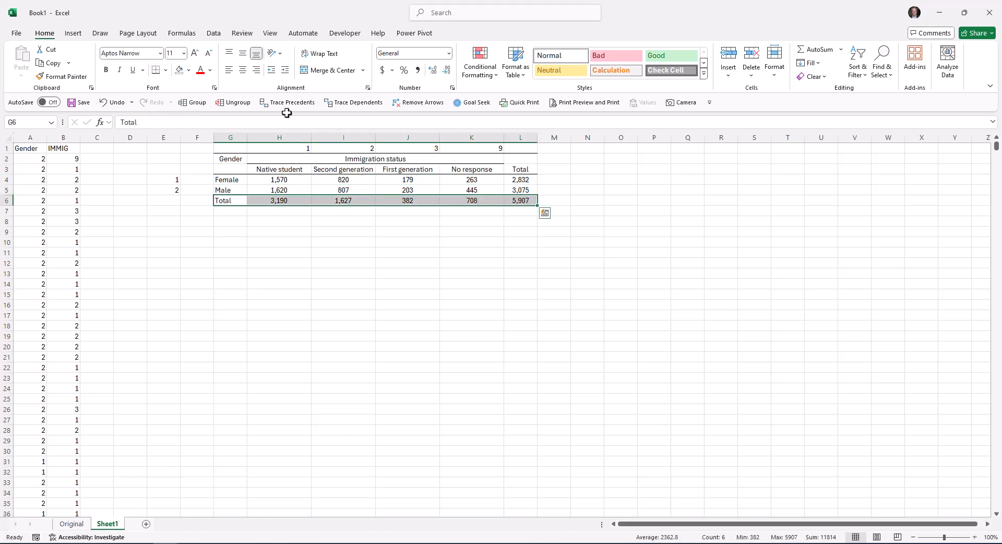
left_click(155, 70)
left_click_drag(239, 190, 521, 192)
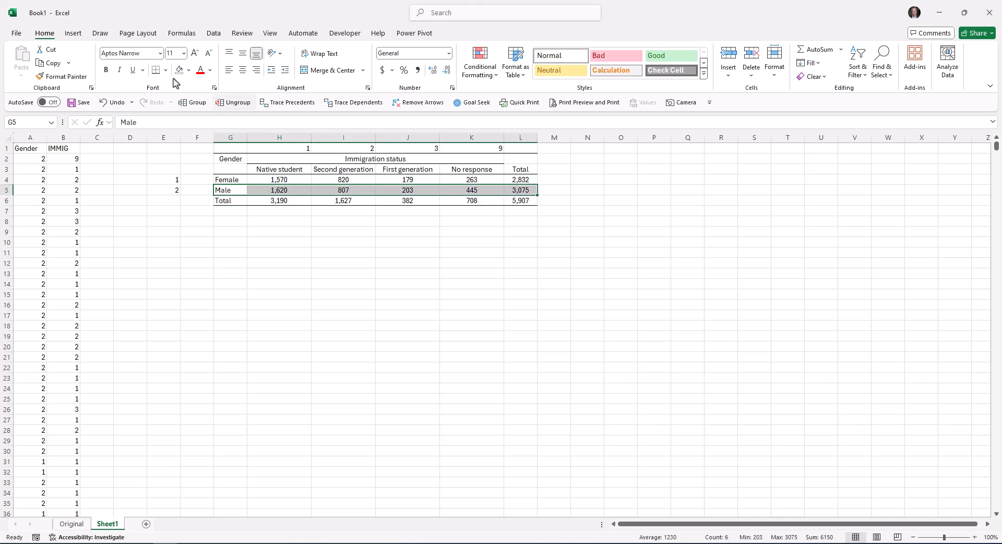
left_click(156, 70)
left_click(364, 267)
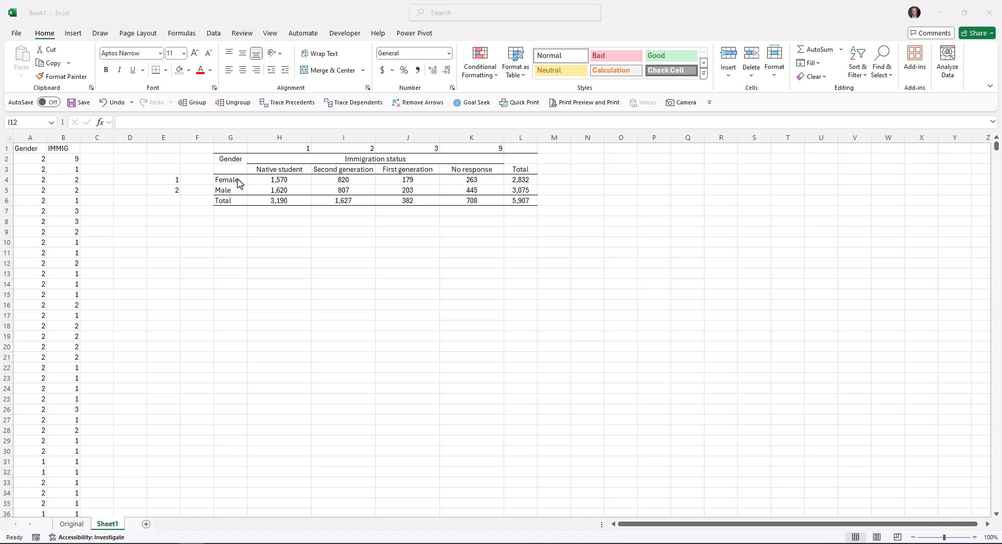
Step: Insert cells at E2:M7, shifting the crosstab down to make room above it
left_click_drag(156, 158, 540, 208)
right_click(540, 209)
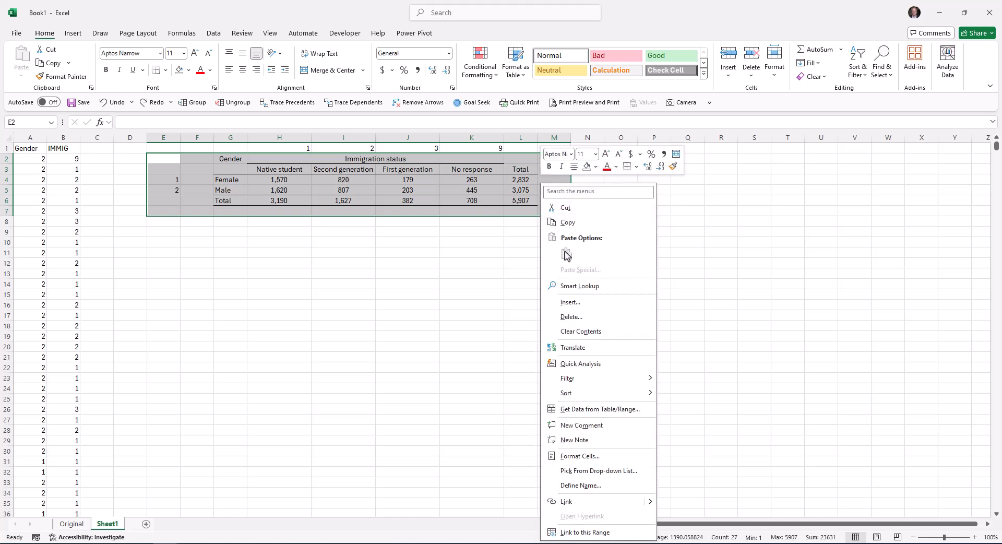
left_click(581, 304)
left_click(574, 315)
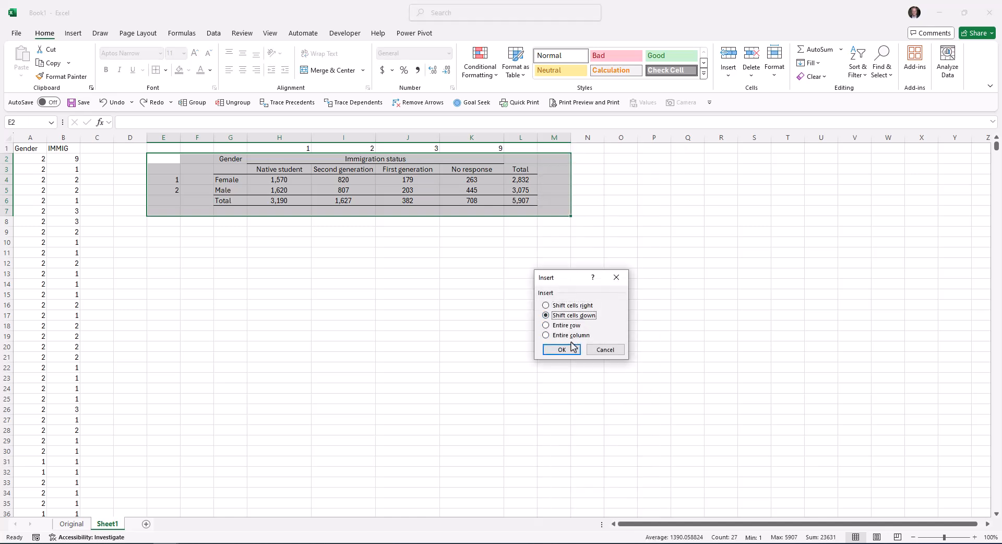
left_click(561, 348)
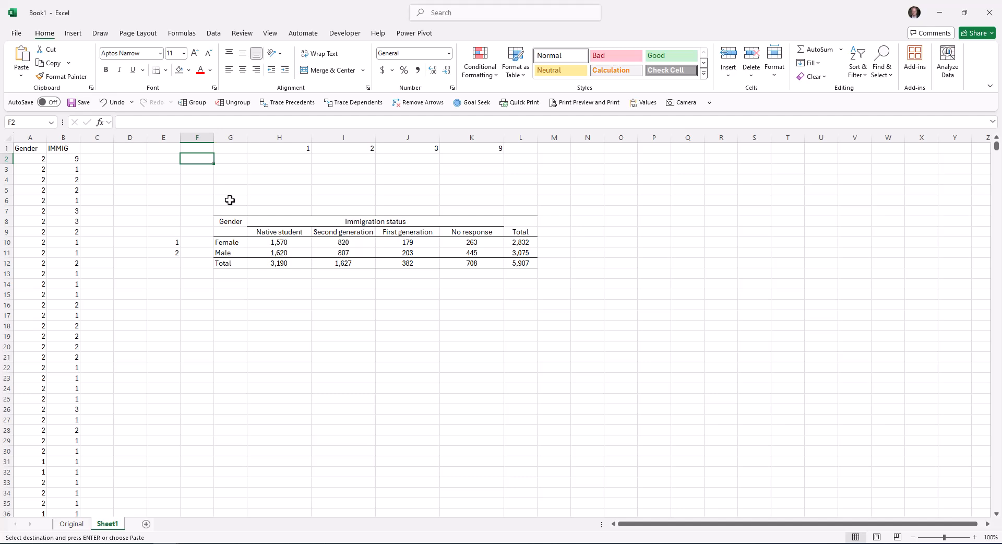
Step: Paste the title "Gender/Immigration Crosstab of Hong Kong Students" into G6 and italicize it
left_click(227, 201)
key("ctrl+v")
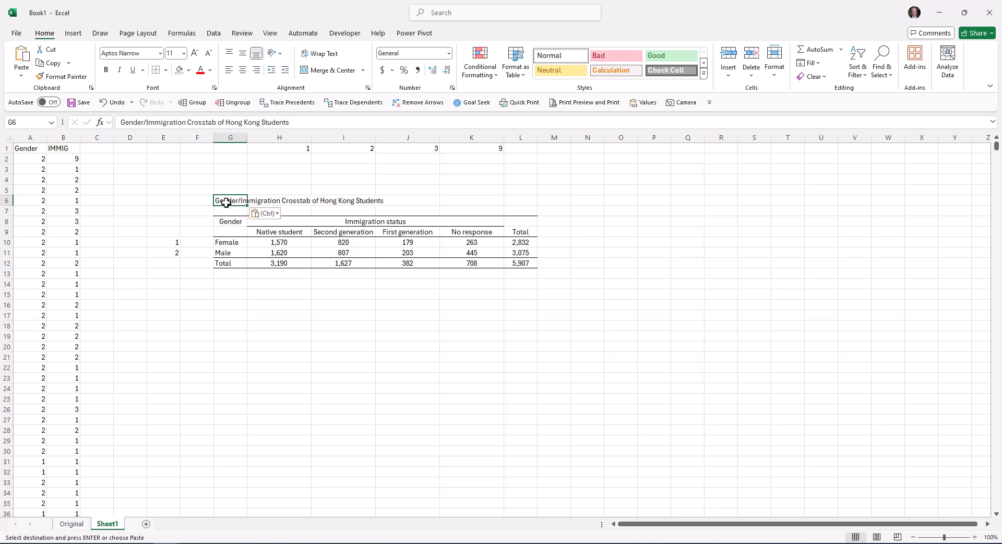
left_click(120, 73)
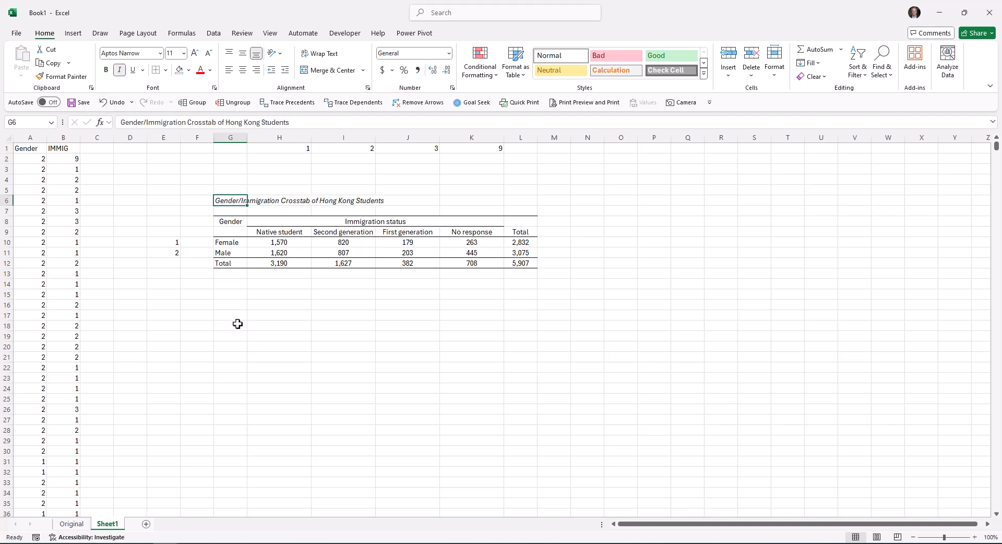
left_click(232, 306)
Step: Enter the table number "Table 1" in G4 and make it bold
left_click(222, 178)
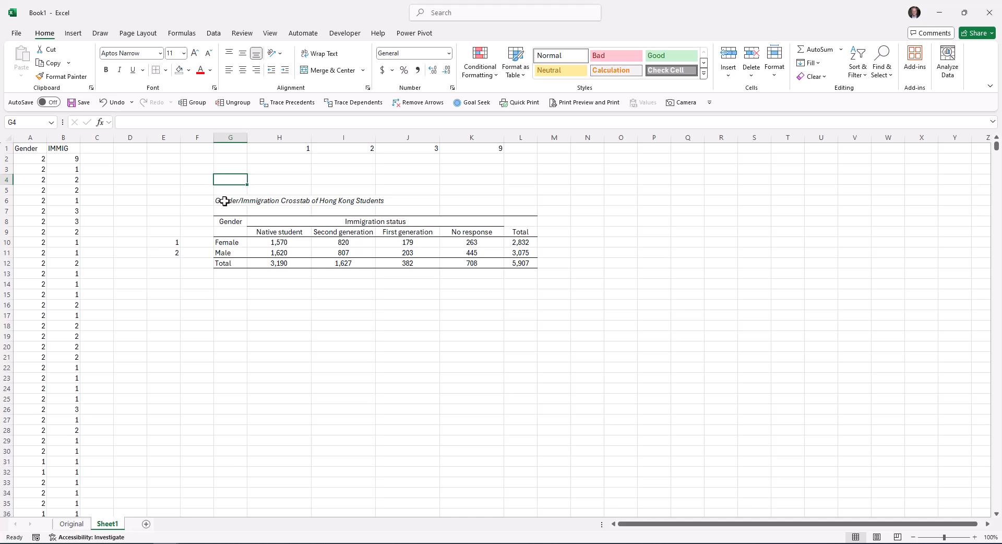
type("Table 1")
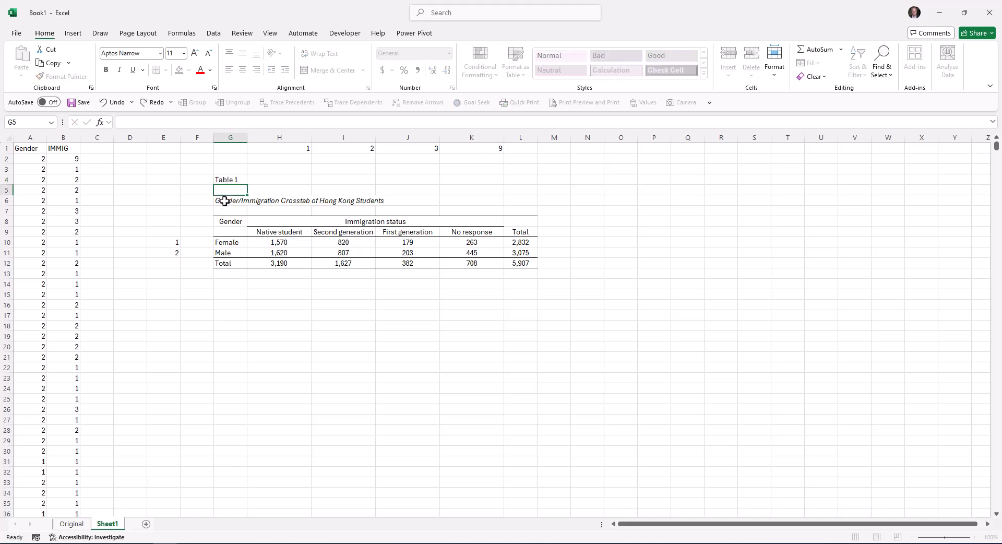
key("ctrl+Return")
key("ctrl+b")
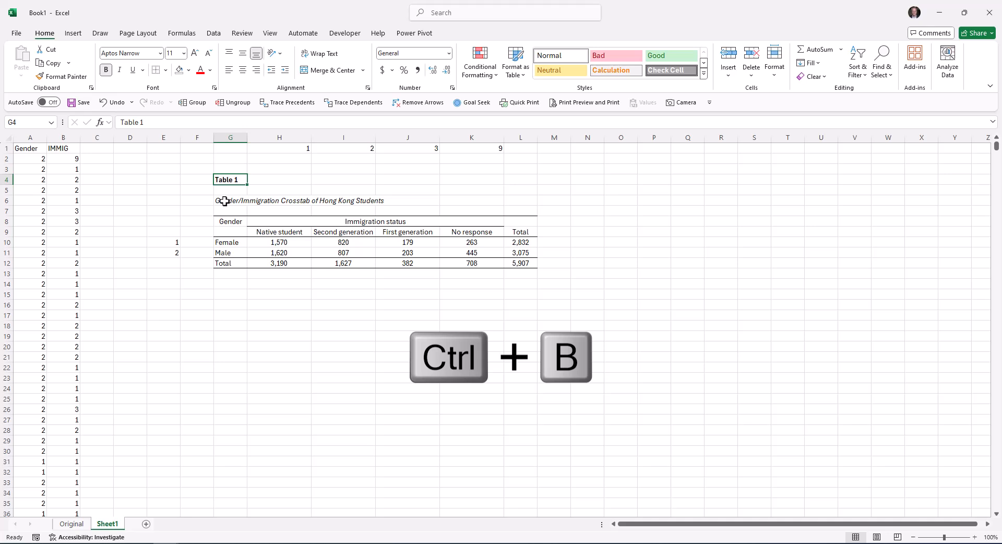
Step: Paste "Note. Data from the OECD PISA 2022 Hong Kong dataset." into G13 and italicize only the word "Note."
key("ctrl+c")
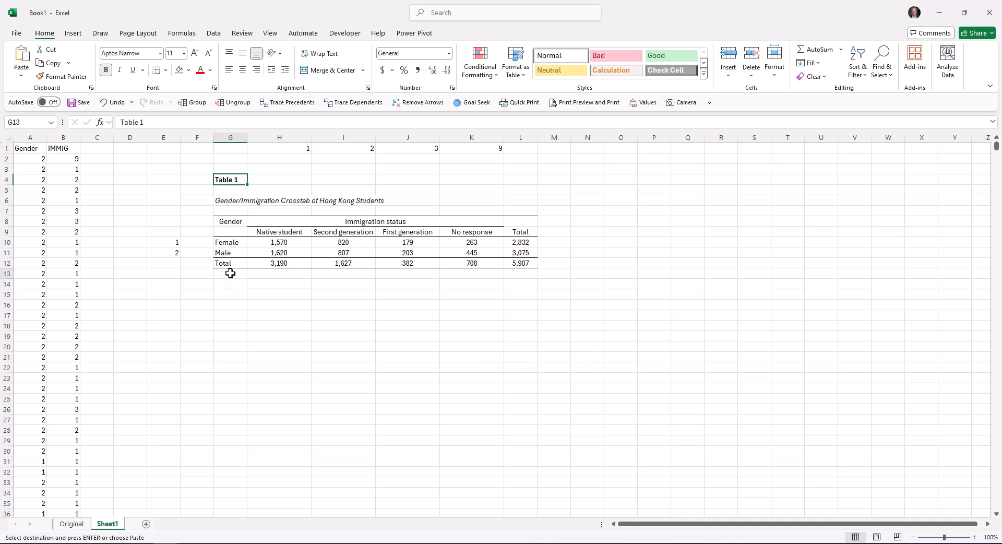
left_click(230, 273)
key("ctrl+v")
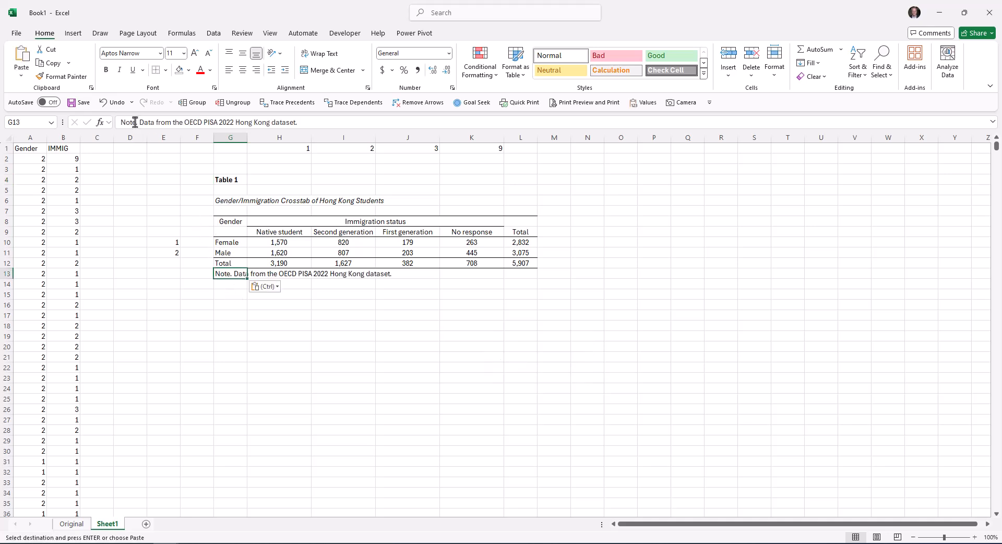
left_click_drag(137, 122, 120, 122)
left_click(120, 70)
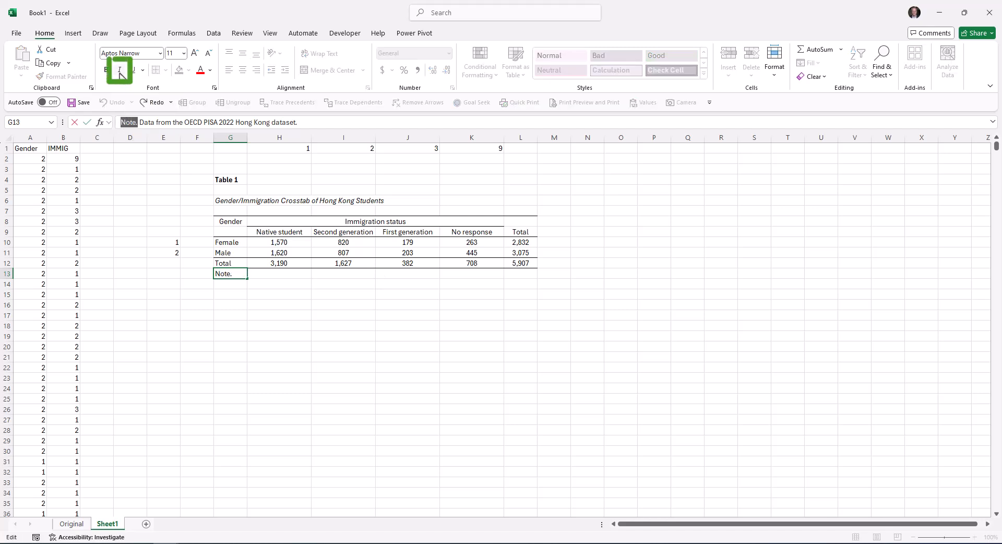
key("Return")
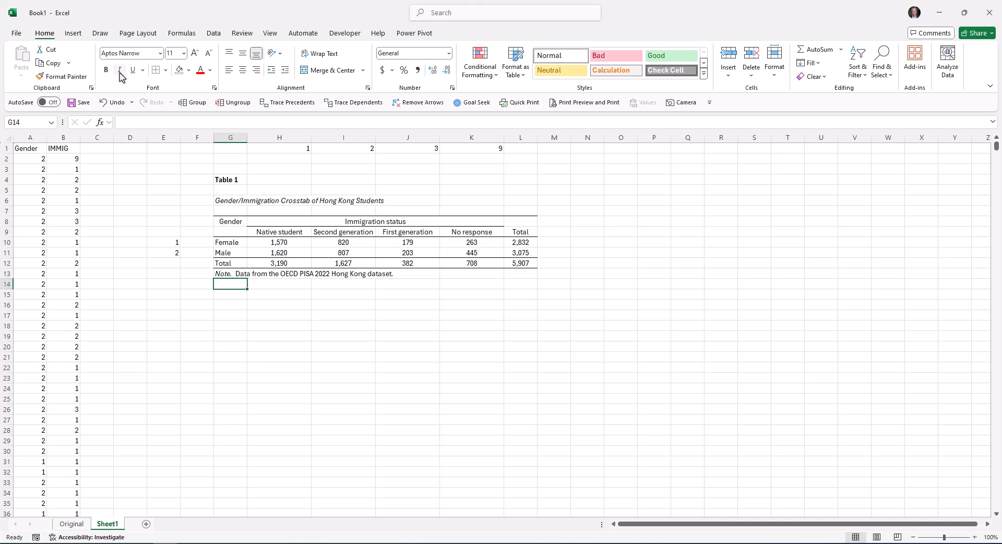
Step: Try a white fill on F3:M17 to mask the gridlines around the table, and undo it
left_click(194, 168)
left_click_drag(194, 168, 553, 311)
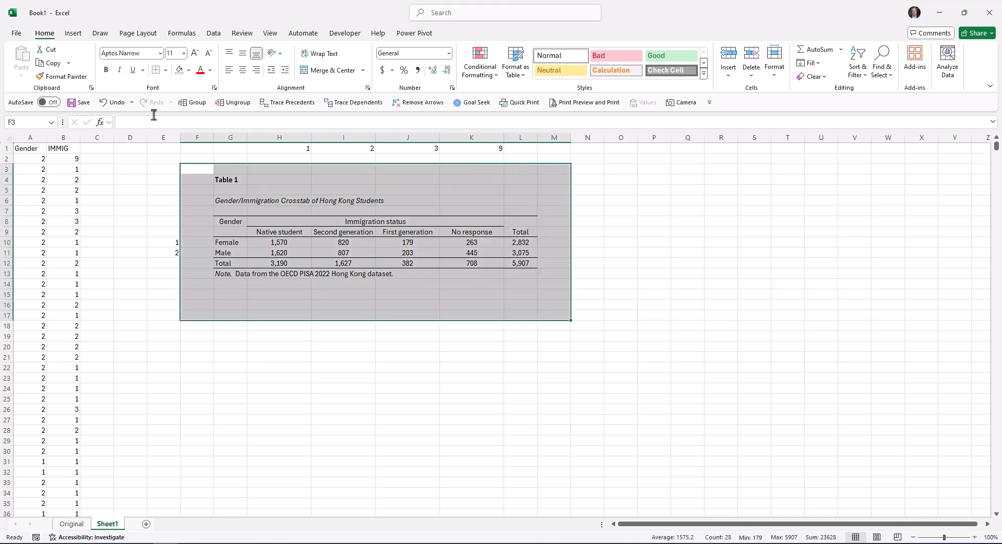
left_click(188, 70)
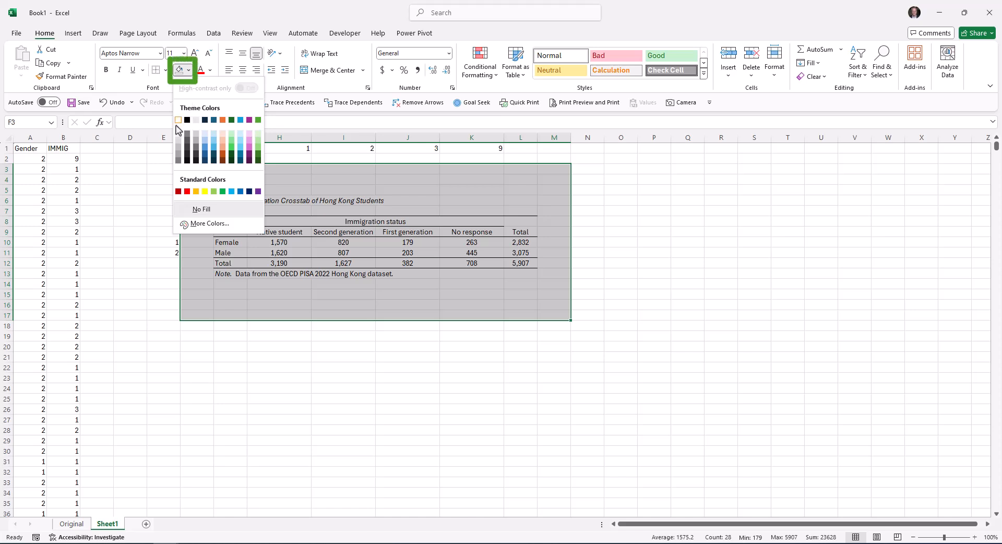
left_click(230, 358)
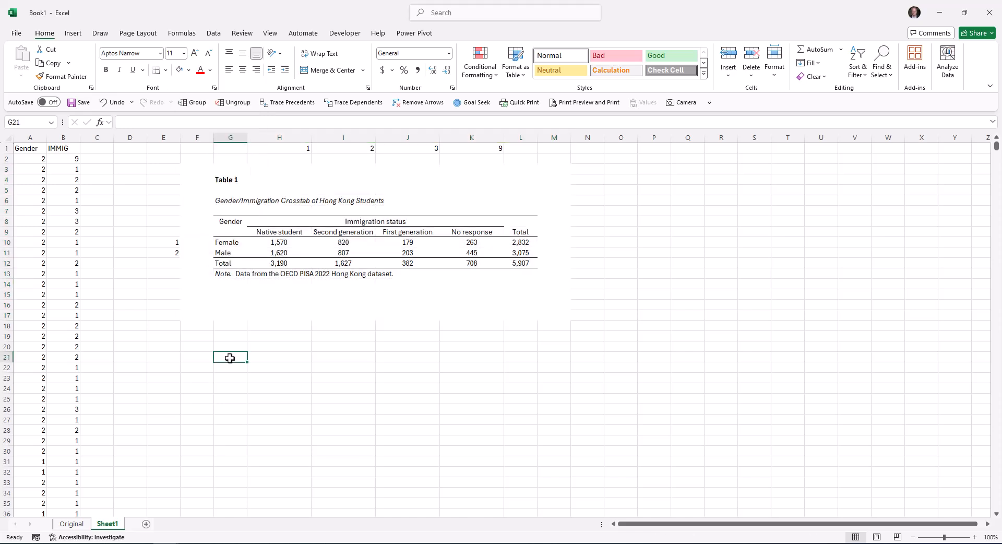
key("ctrl+z")
key("ctrl+z")
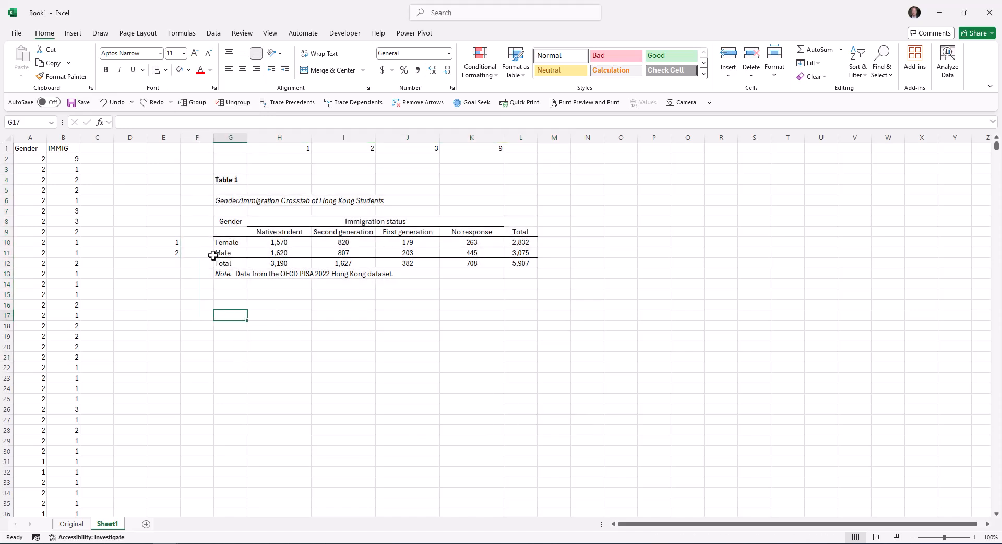
Step: Hide the gridlines on Sheet1
left_click(138, 33)
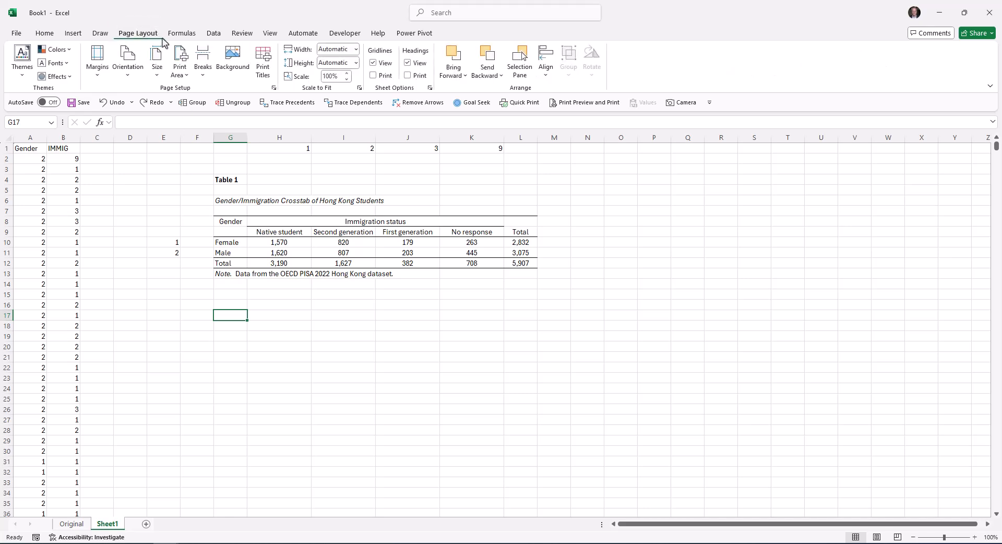
left_click(372, 64)
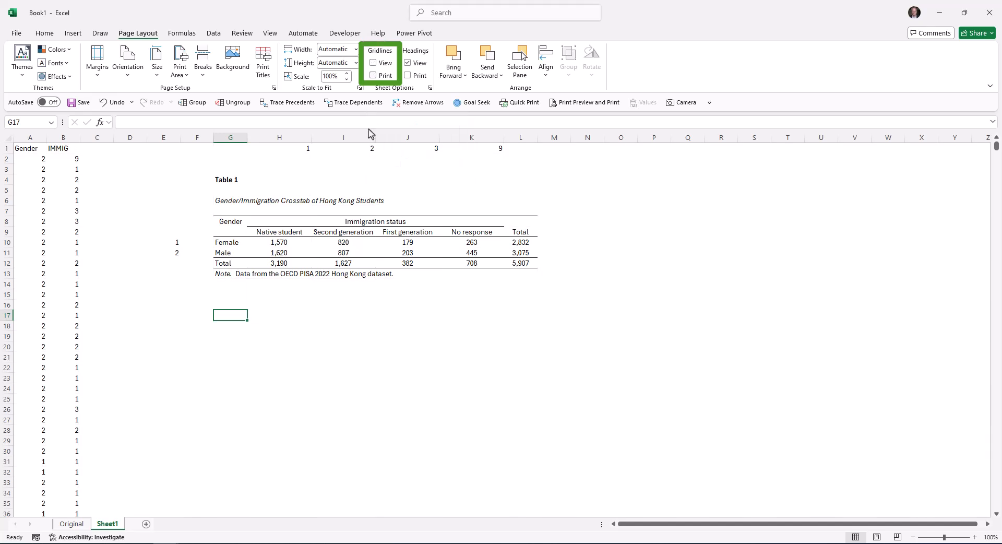
left_click(310, 319)
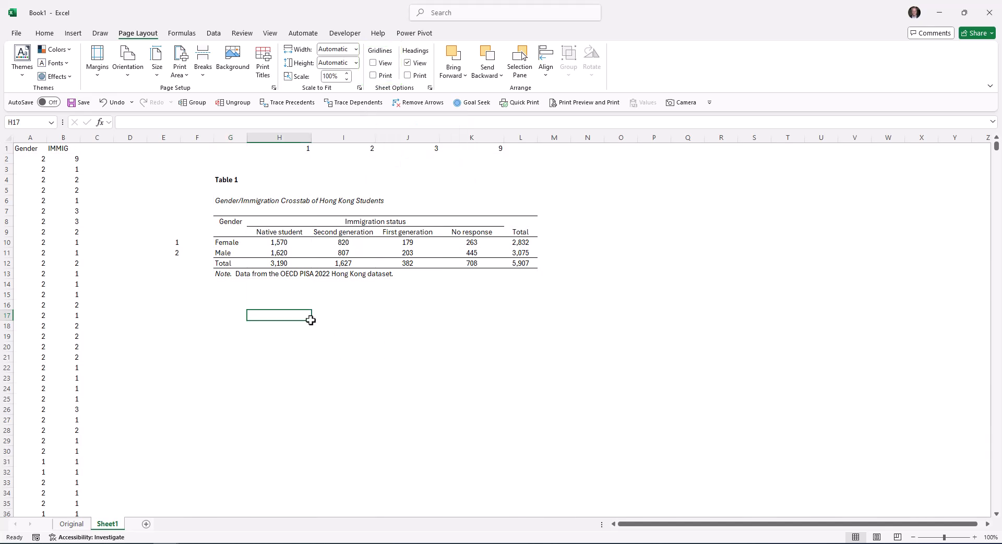
Step: Capture the finished Table 1, including its title and note, with Snipping Tool and close the snip without saving it
left_click(118, 541)
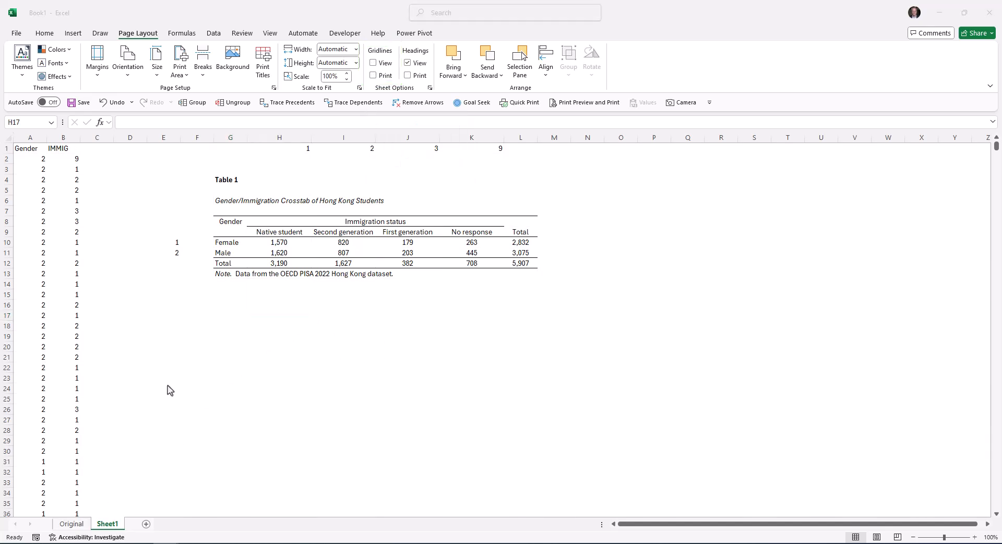
left_click(80, 83)
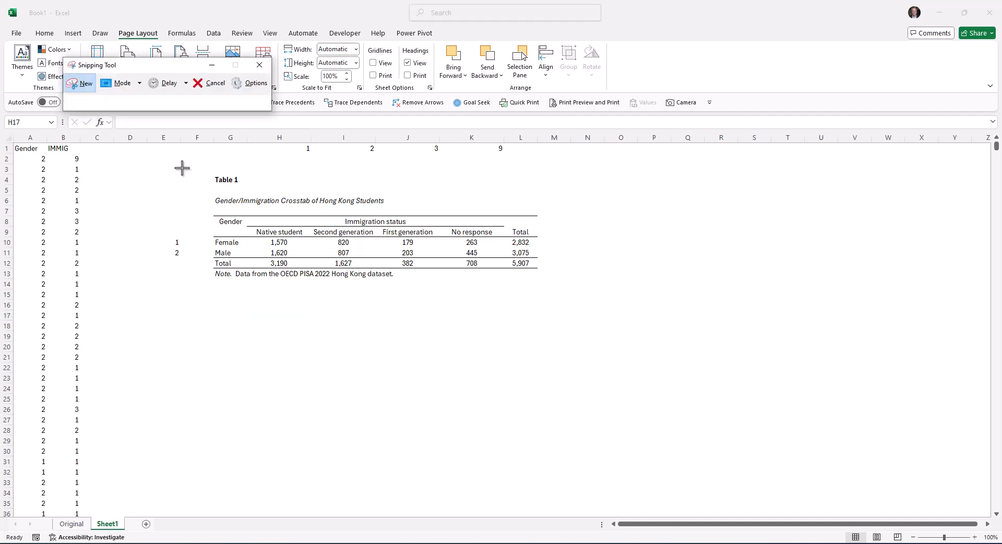
left_click_drag(206, 165, 552, 288)
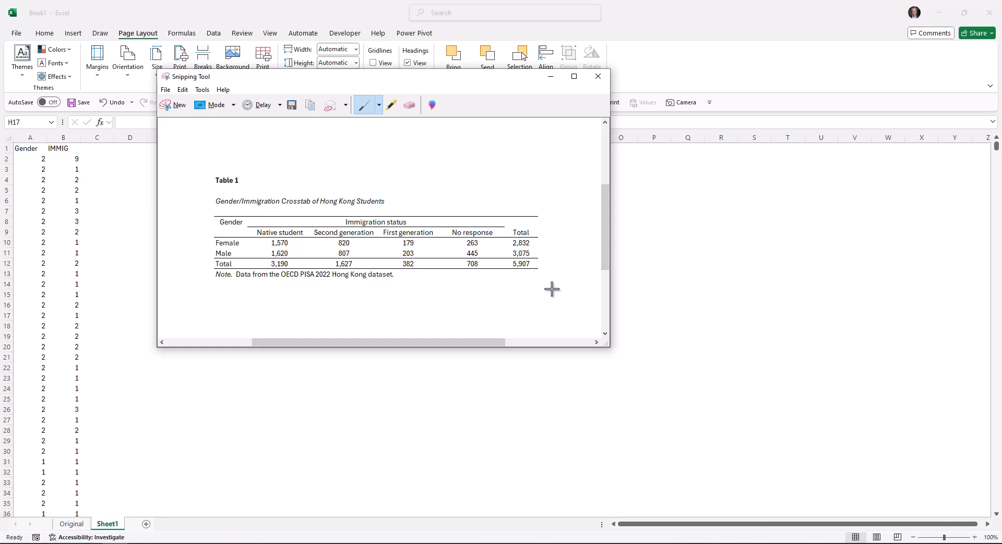
right_click(491, 253)
left_click(510, 275)
left_click(598, 76)
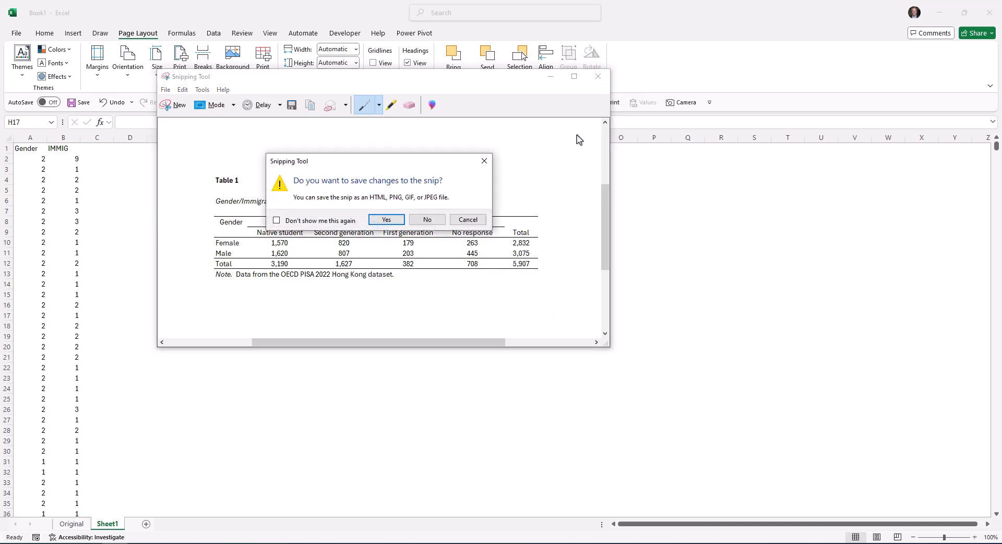
left_click(427, 220)
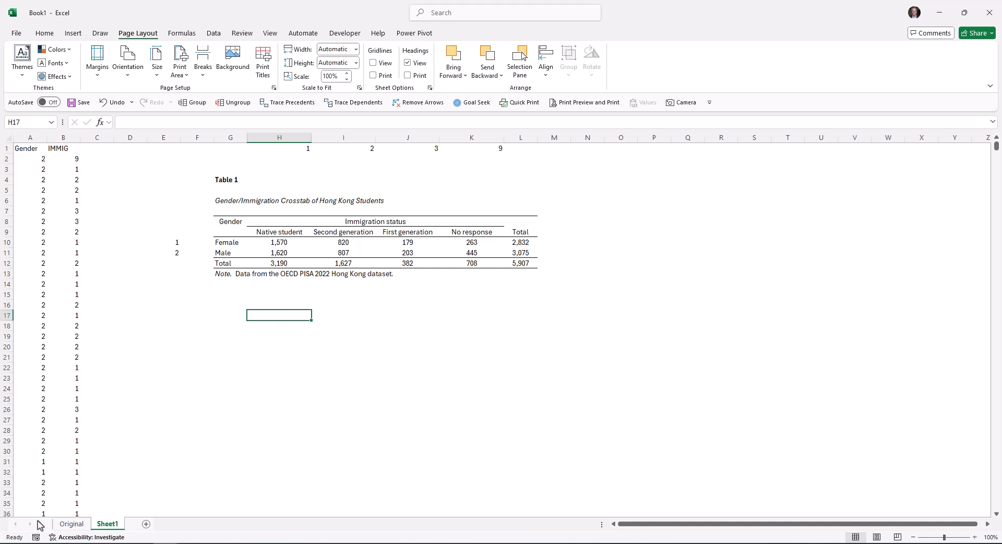
Step: Convert the whole dataset on the Original sheet, A1:EG5908, into an Excel table with headers
left_click(76, 526)
key("ctrl+Up")
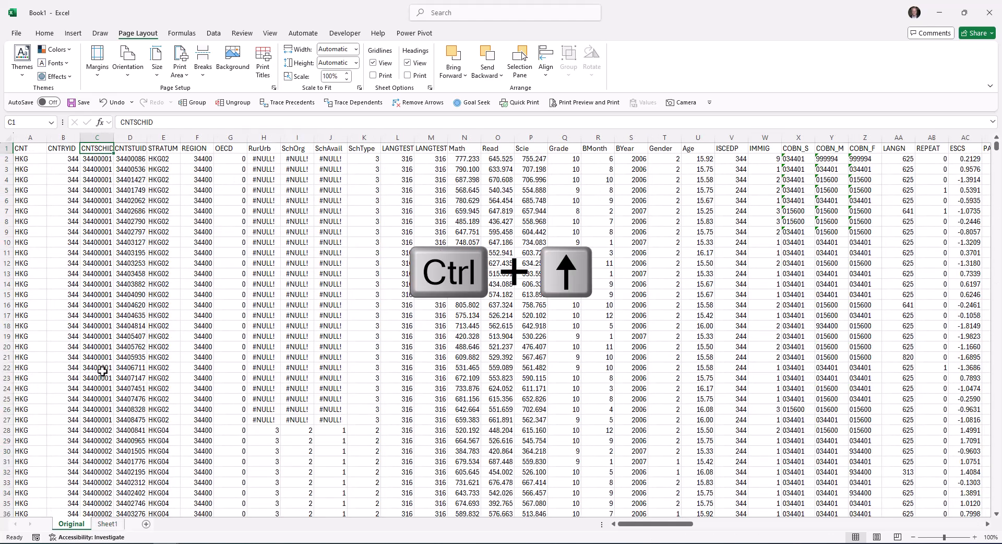
key("ctrl+Left")
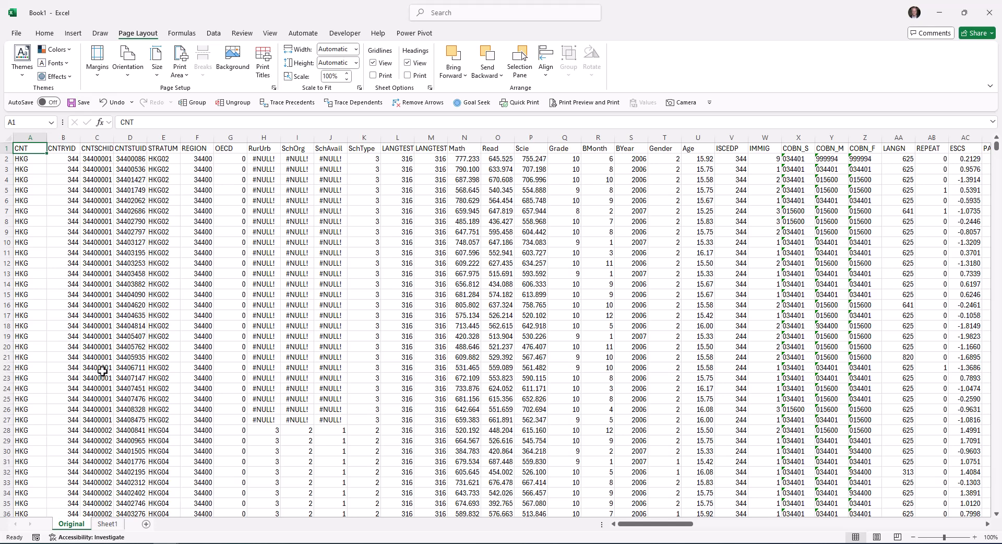
key("ctrl+a")
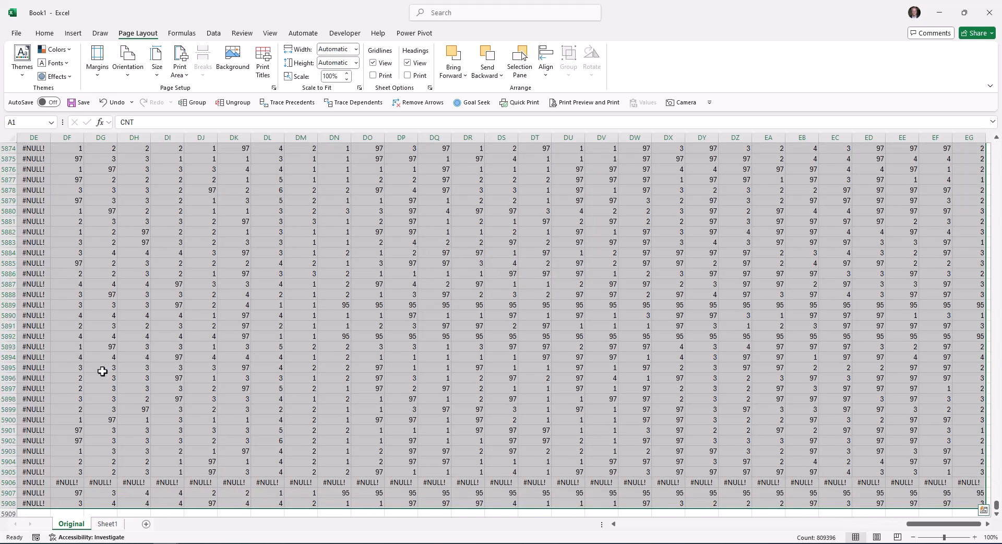
key("ctrl+t")
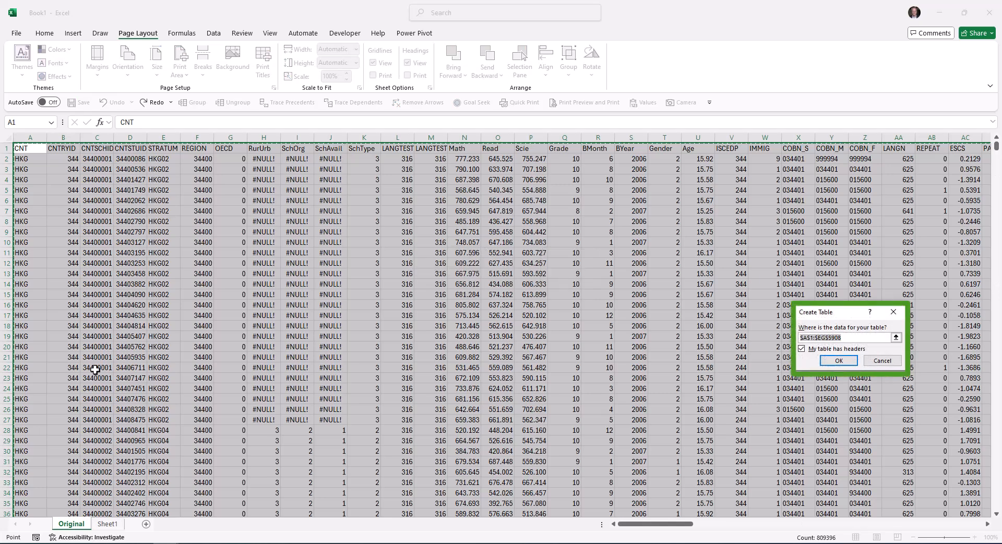
left_click(839, 360)
left_click(428, 210)
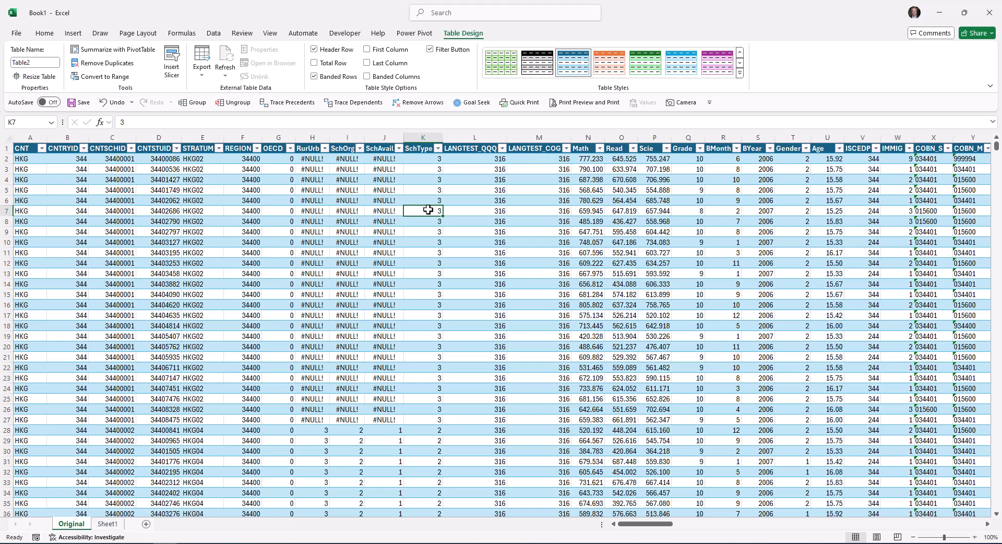
Step: Rename the dataset table as PISA2022HK
left_click(41, 63)
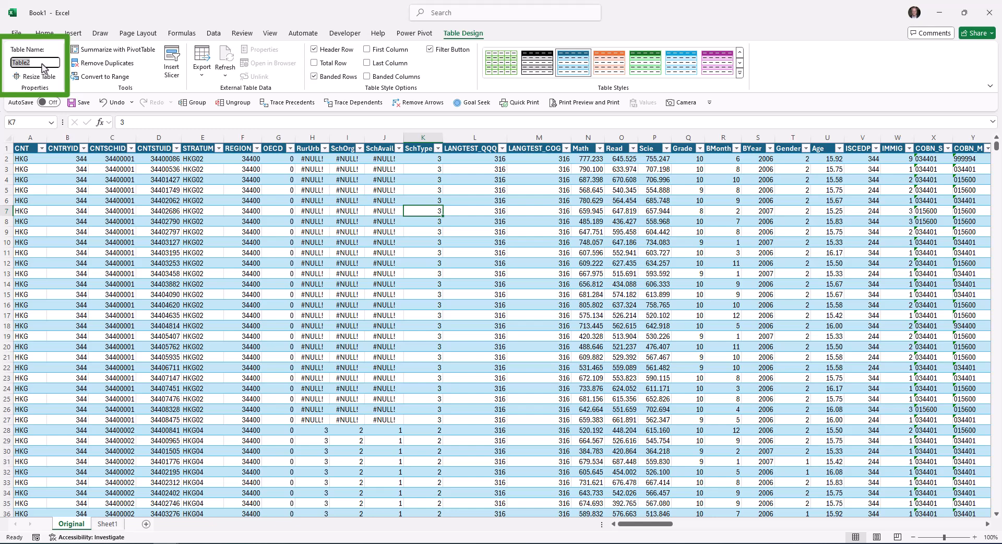
type("PISA2022HK")
key("Return")
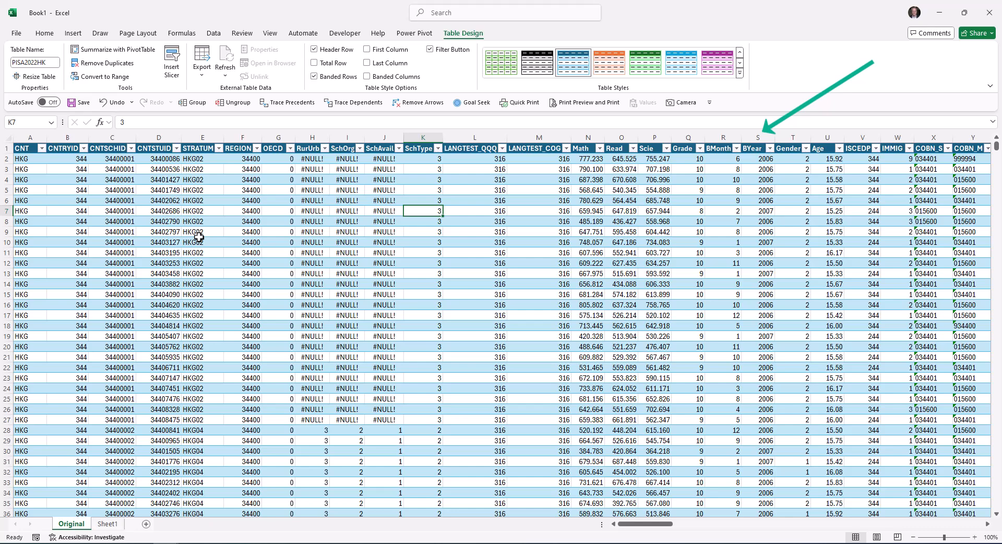
Step: Try filtering the IMMIG column to show only code 9, and clear the filter
scroll(198, 237, "down", 8)
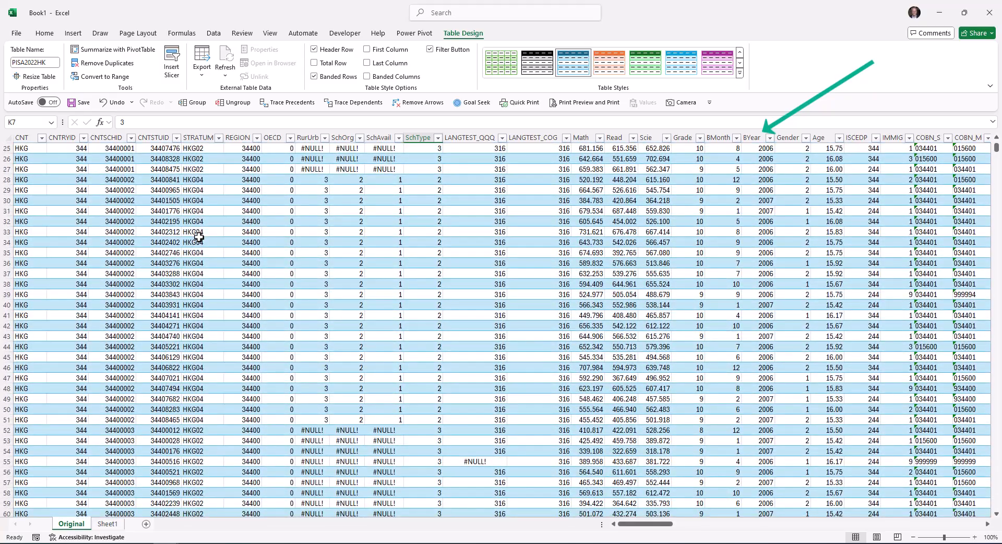
scroll(199, 237, "down", 13)
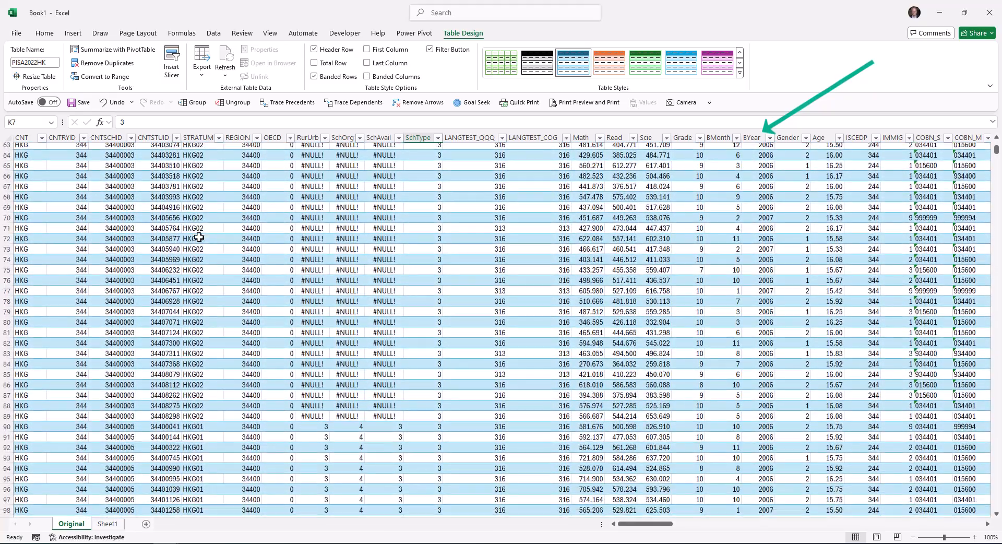
scroll(199, 238, "up", 20)
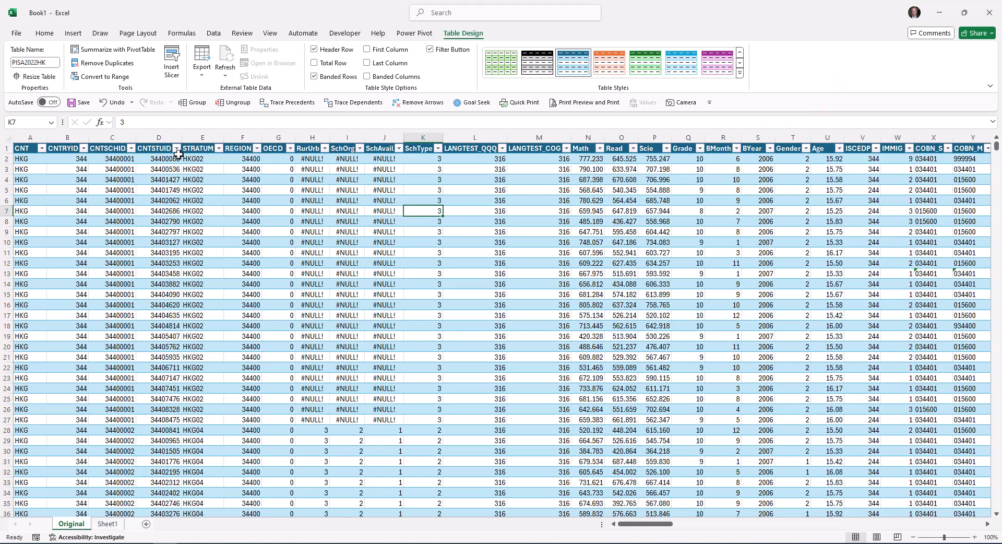
left_click(909, 149)
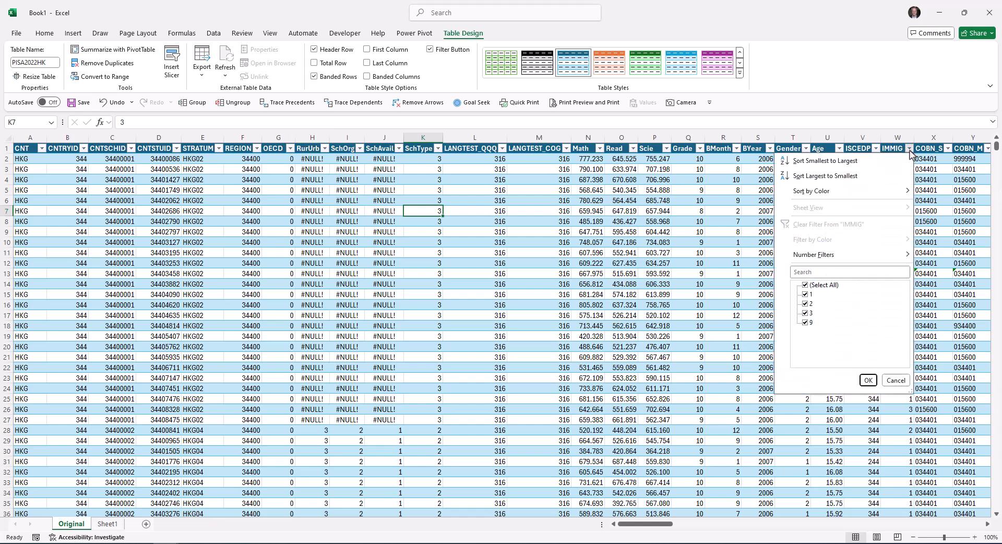
left_click(805, 313)
left_click(805, 304)
left_click(805, 294)
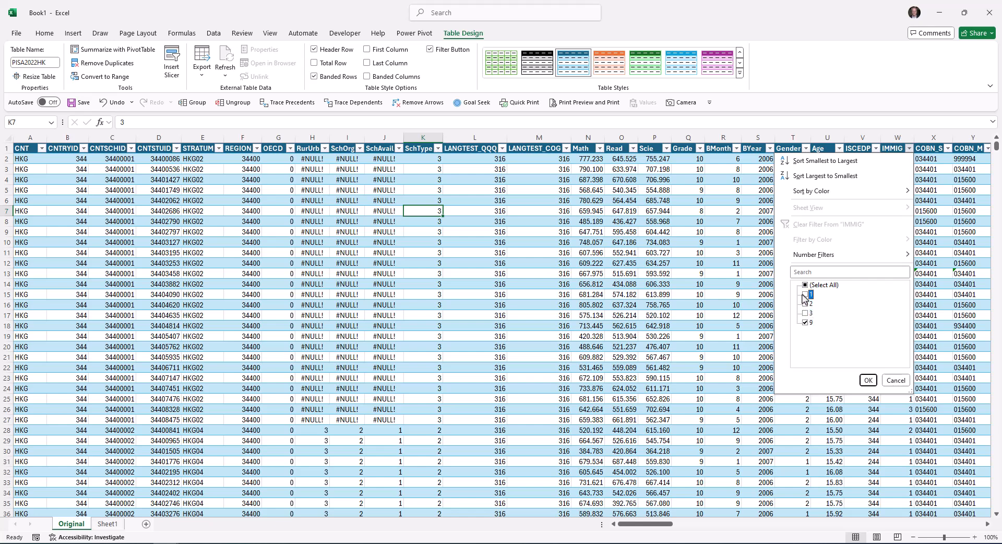
left_click(868, 380)
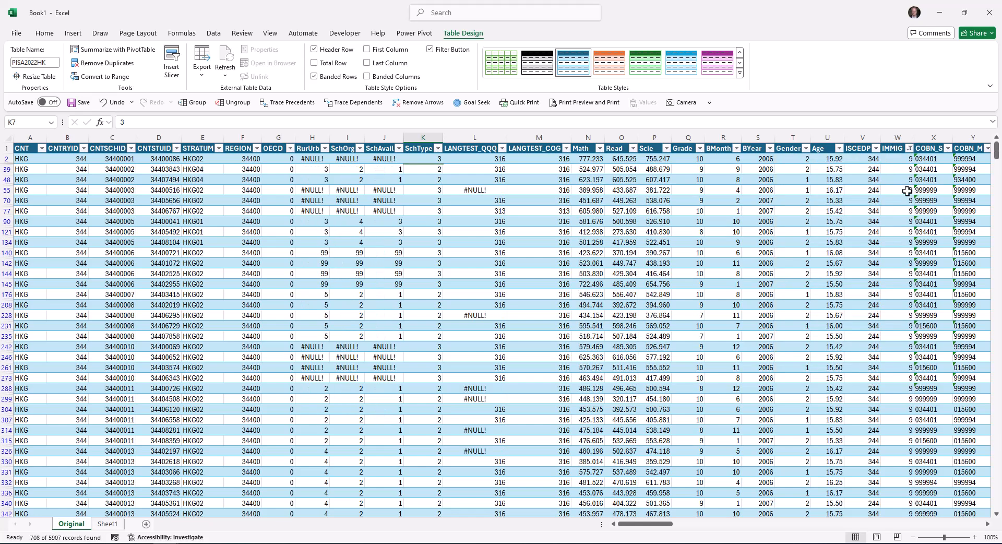
left_click(910, 148)
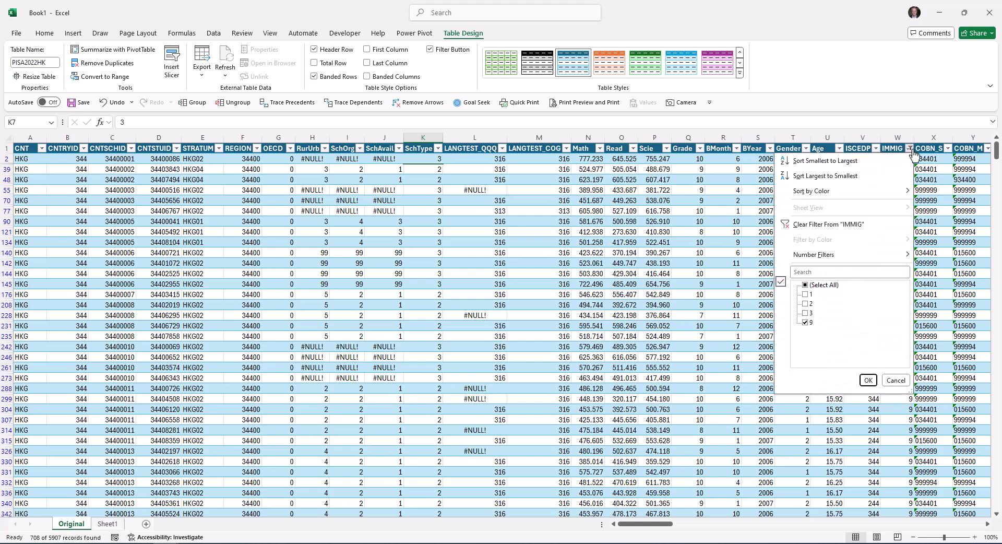
left_click(861, 223)
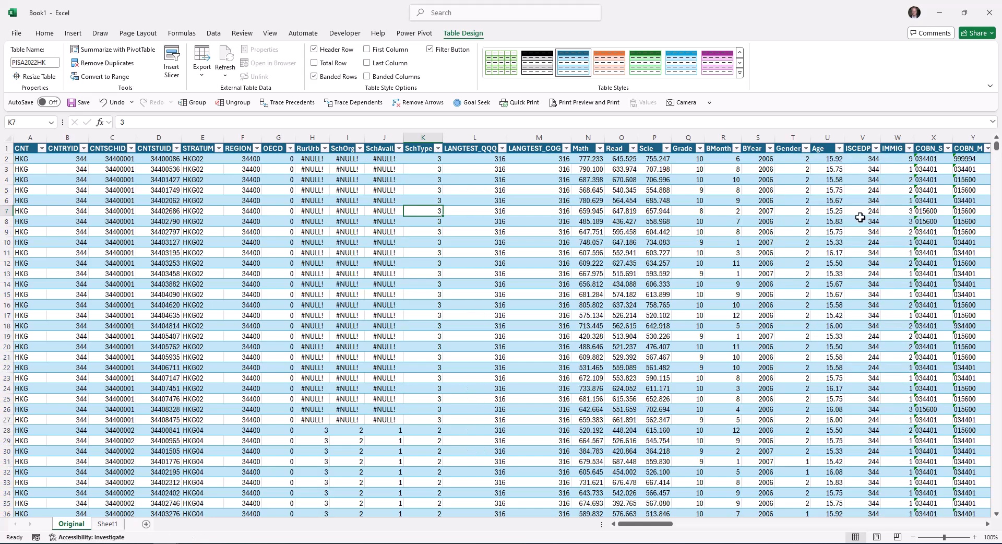
Step: Try extending the table by entering HKG in A5909 and A5910 below the last record, and undo the entries
left_click(35, 207)
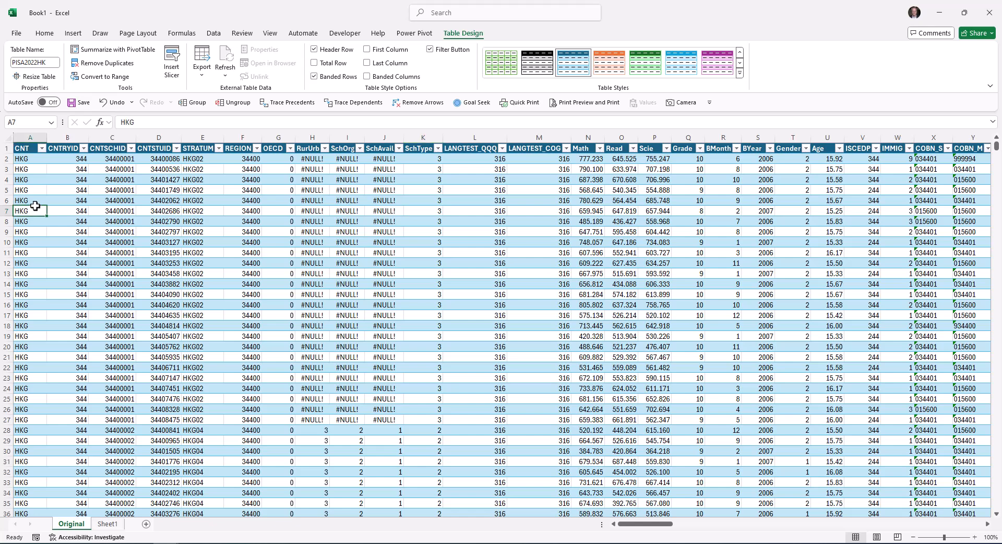
key("ctrl+Up")
key("ctrl+Down")
key("Down")
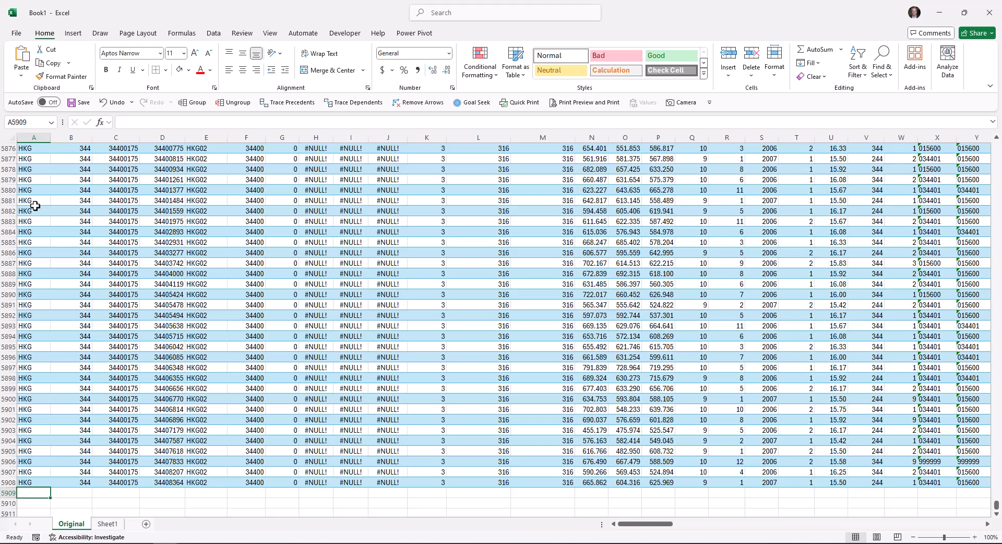
type("HKG")
key("Return")
type("HKG")
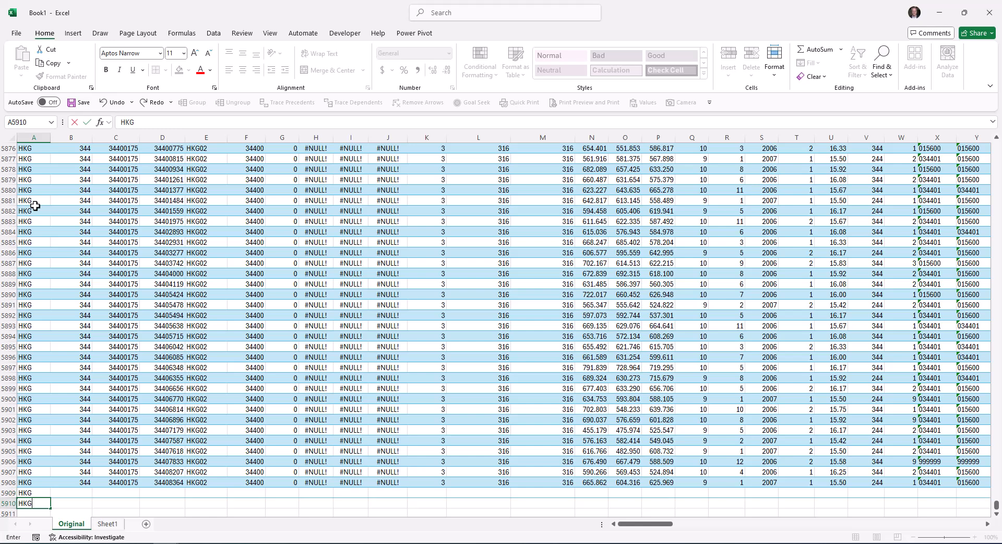
key("ctrl+Return")
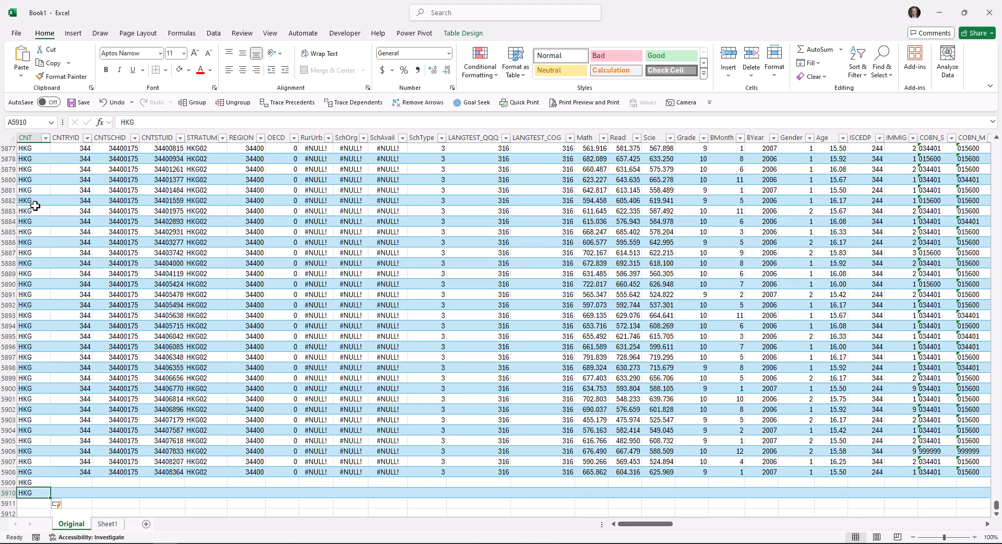
key("ctrl+z")
key("ctrl+z")
key("ctrl+z")
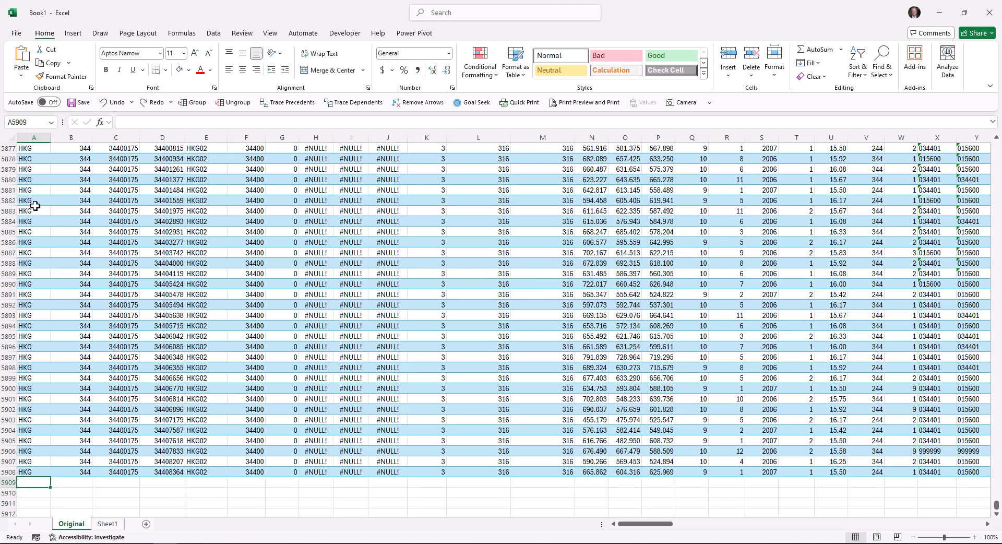
Step: Insert a PivotTable based on the PISA2022HK table in a new worksheet
key("ctrl+Up")
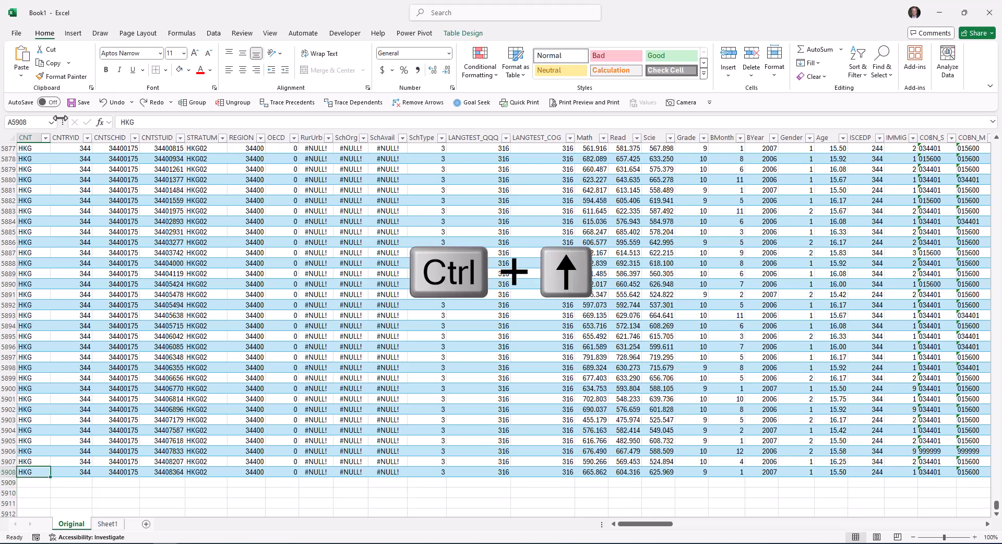
key("ctrl+Up")
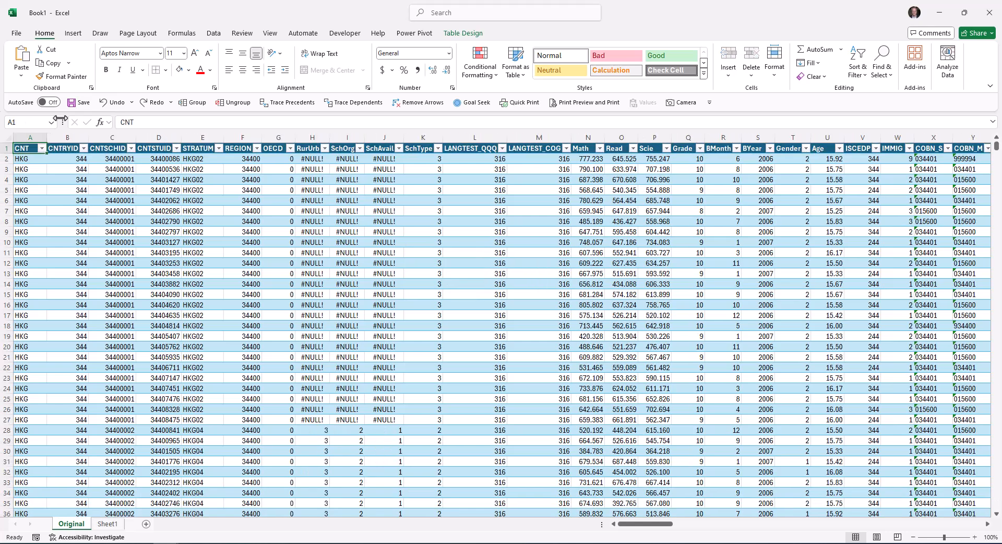
left_click(77, 34)
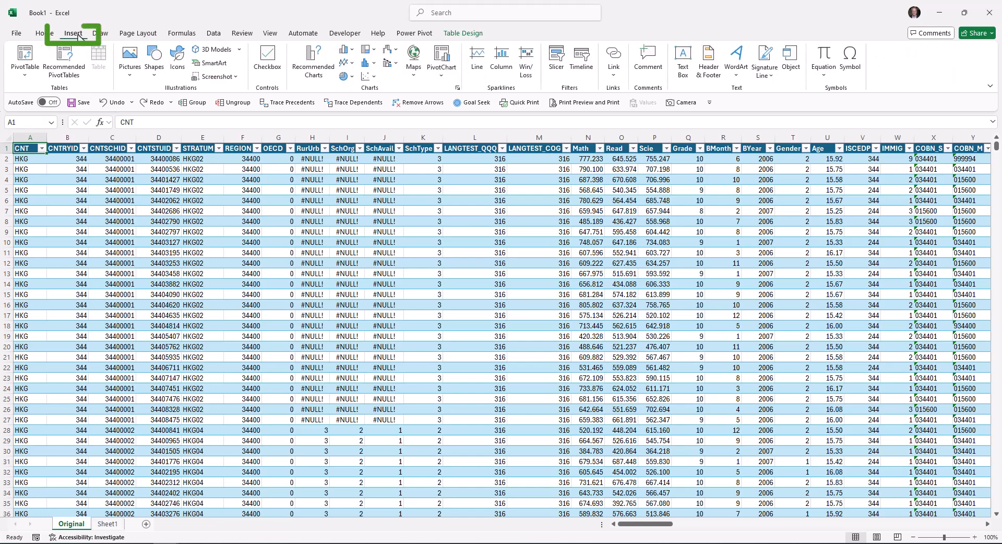
left_click(36, 80)
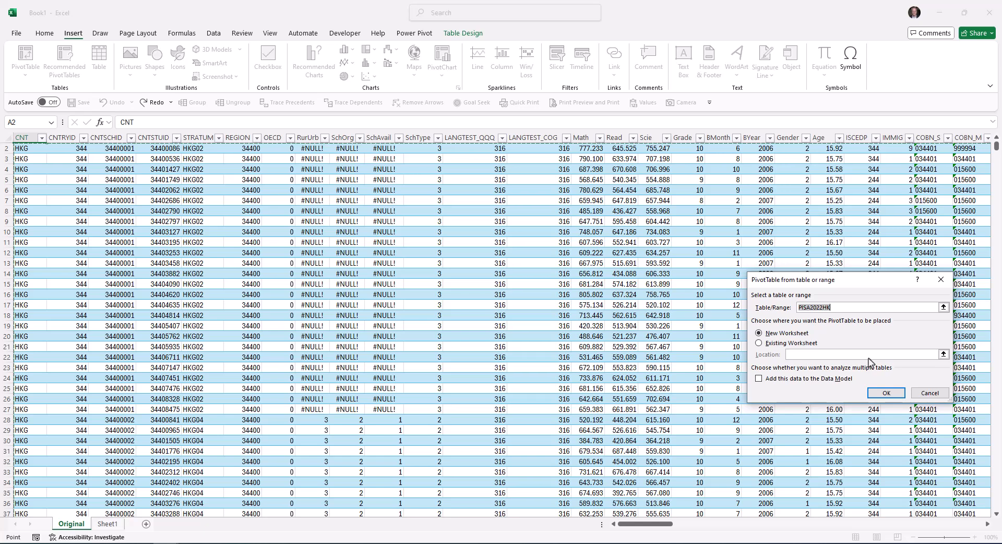
left_click(885, 393)
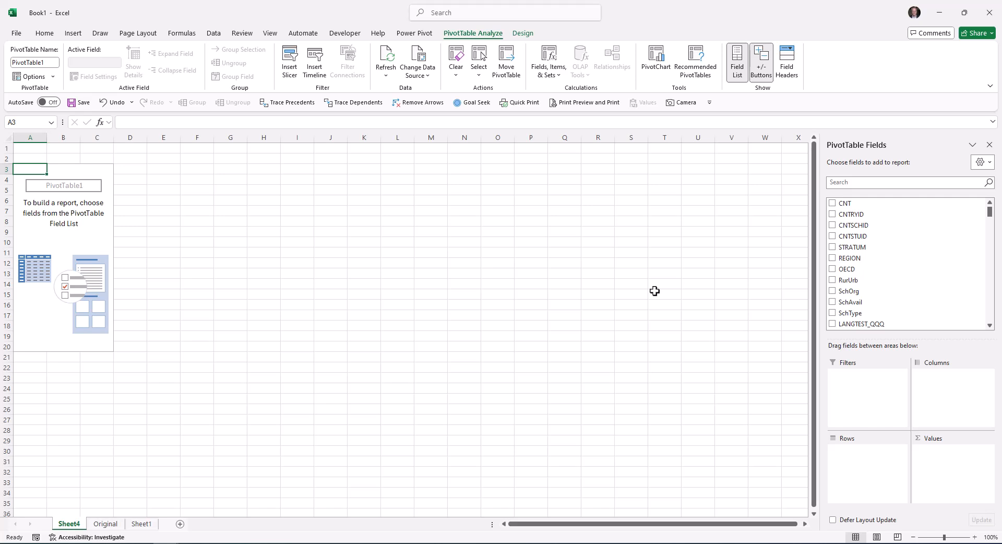
Step: Lay out the PivotTable with IMMIG as the column field and Gender as the row field
scroll(831, 267, "down", 3)
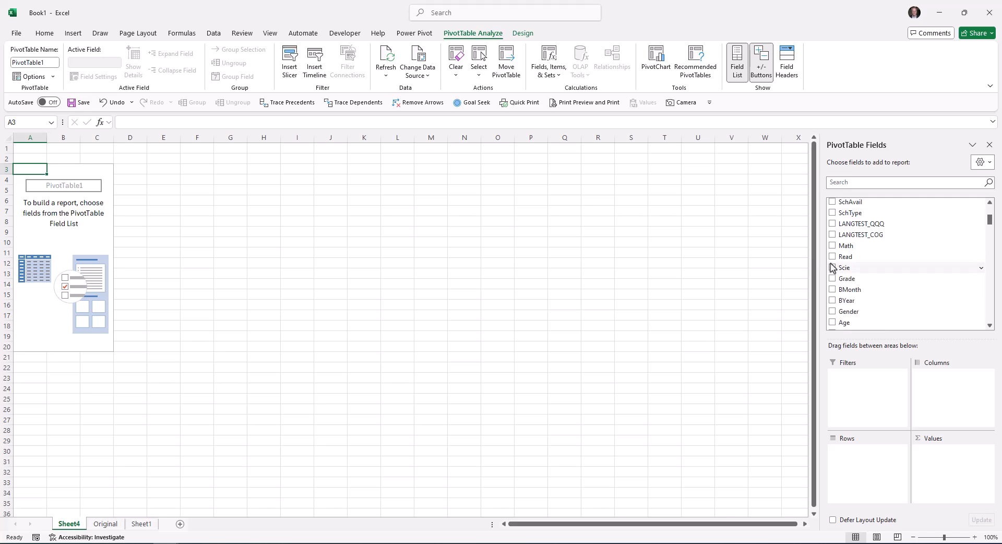
scroll(831, 268, "down", 2)
left_click_drag(849, 294, 939, 396)
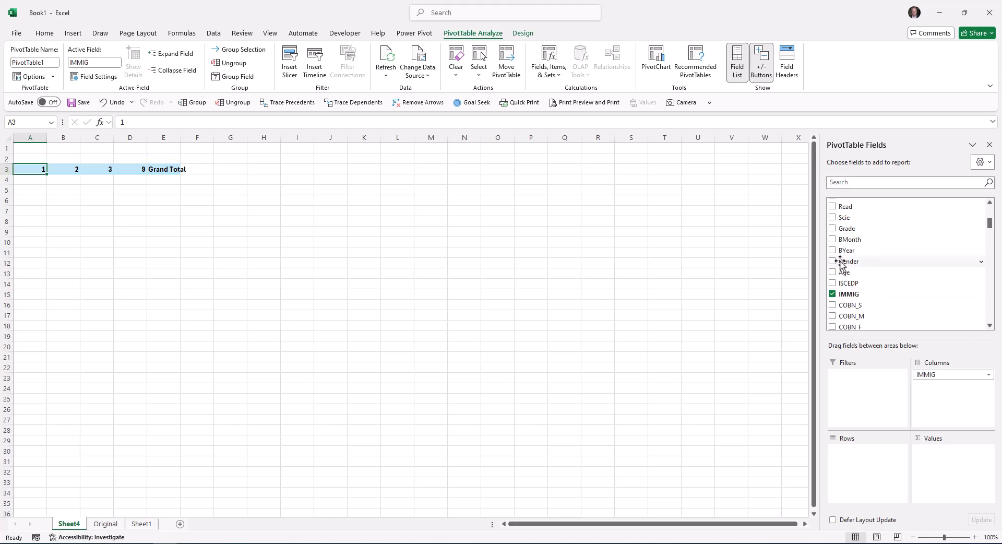
left_click_drag(841, 260, 844, 463)
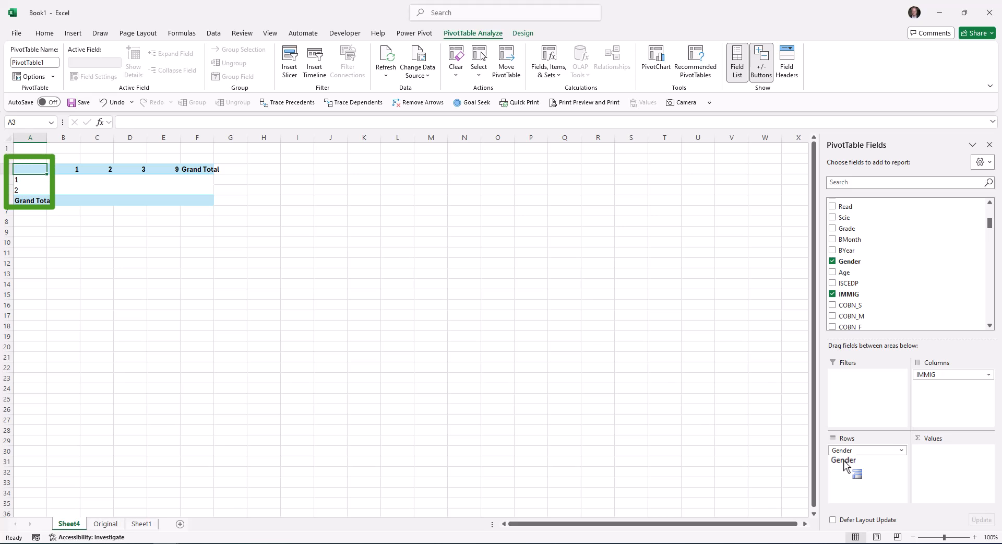
Step: Add Gender to the PivotTable's values and summarize it by Count
left_click_drag(863, 262, 952, 462)
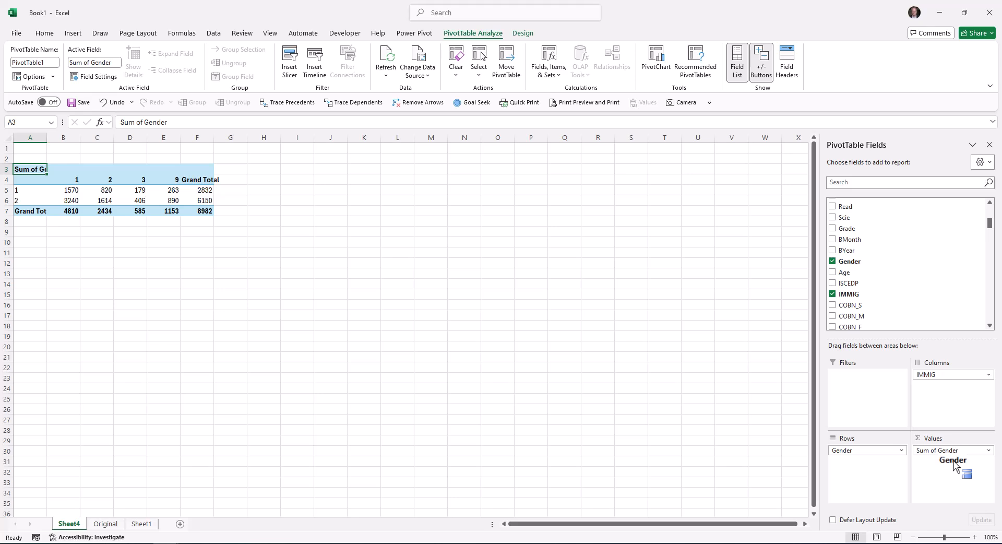
left_click(989, 451)
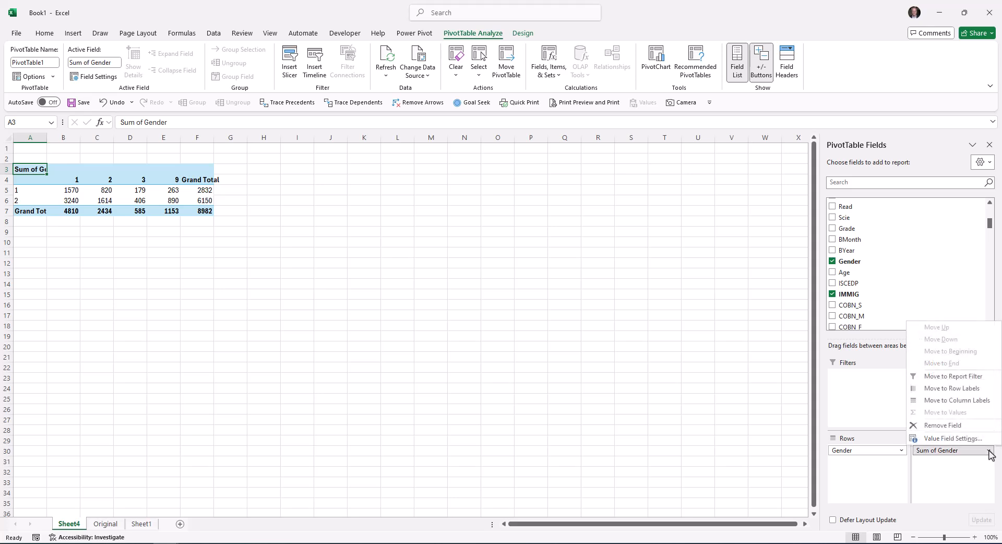
left_click(974, 439)
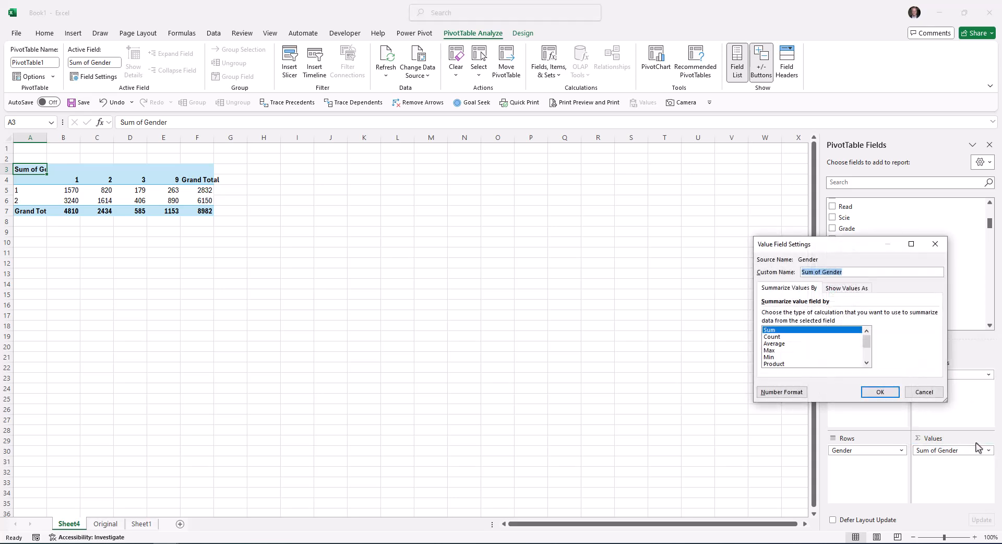
left_click(780, 337)
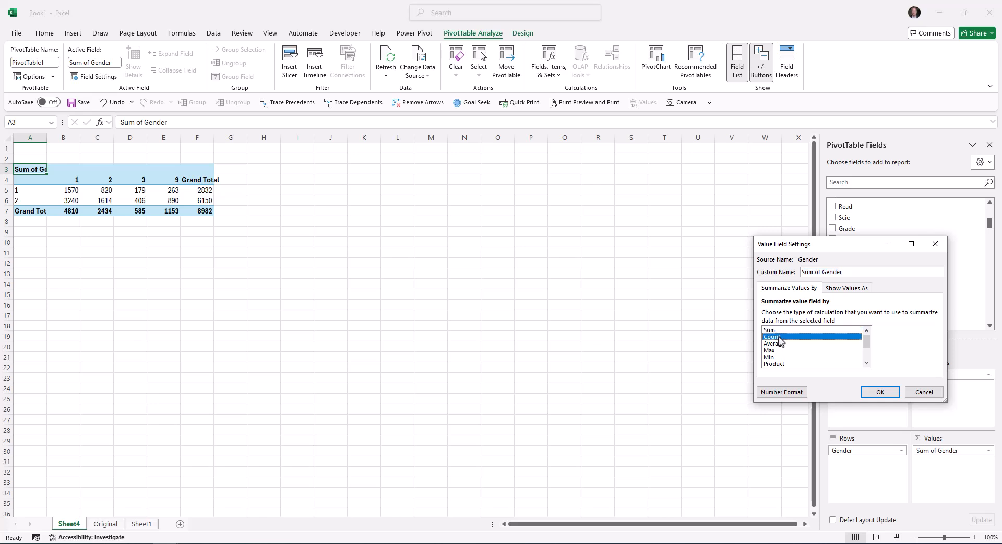
left_click(887, 394)
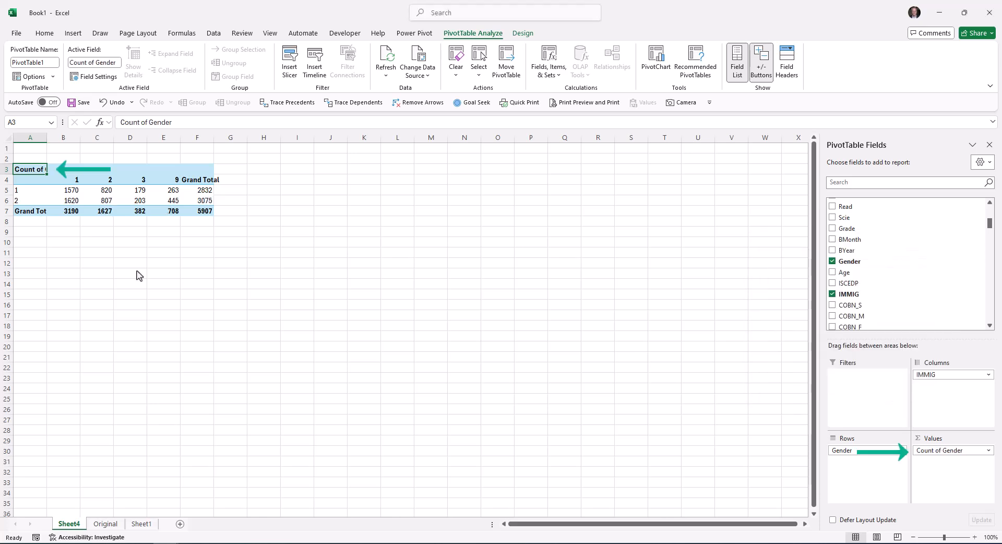
Step: Paste the copied picture of the captioned Table 1 and place it beside the PivotTable, starting around column I
left_click(54, 255)
key("ctrl+v")
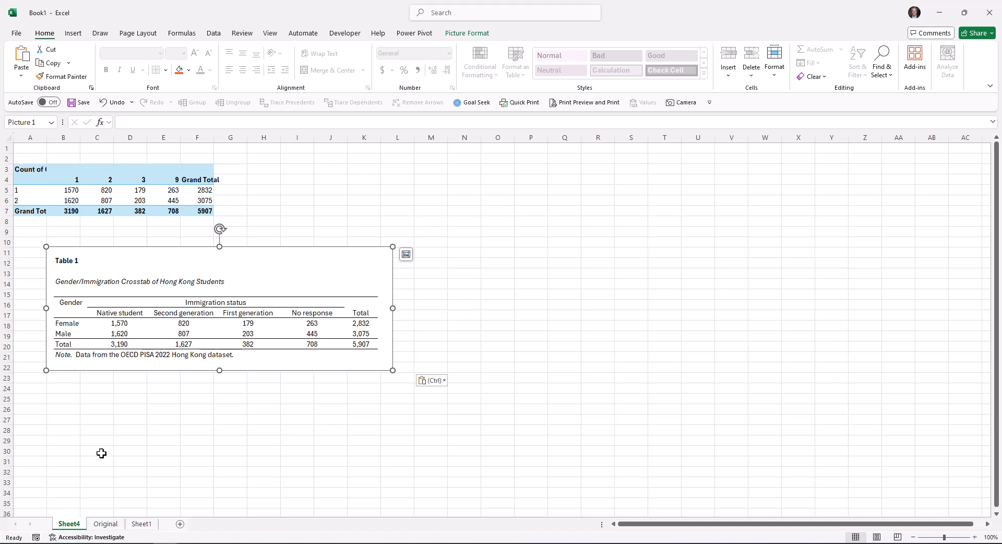
left_click_drag(315, 259, 544, 162)
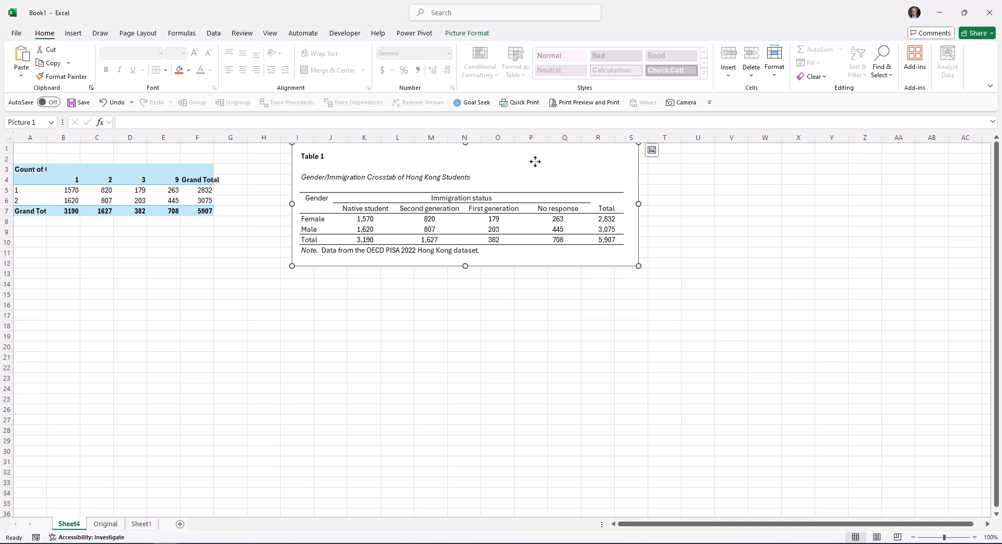
Step: Try the PivotTable display options by hiding and reshowing the field list and by showing and hiding the field headers
left_click(100, 191)
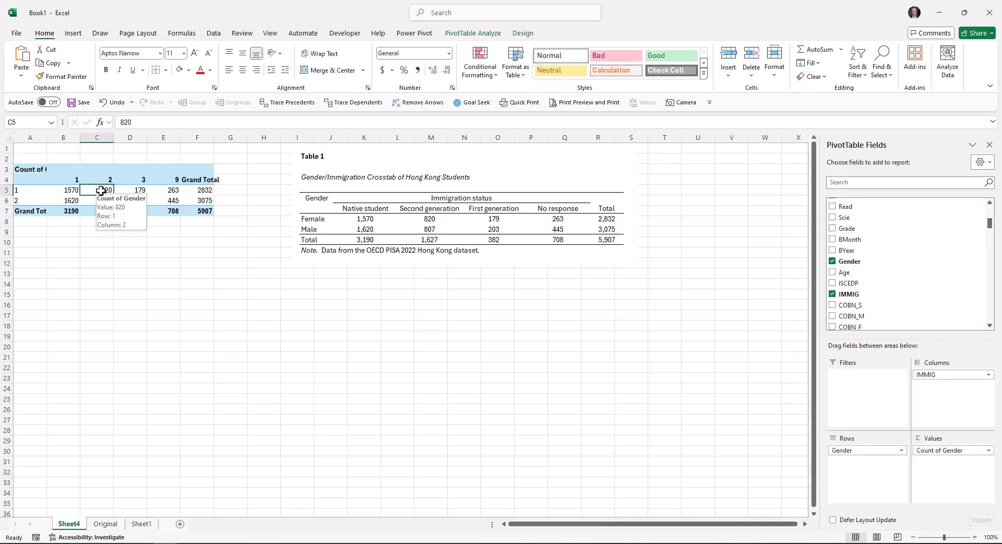
left_click(498, 37)
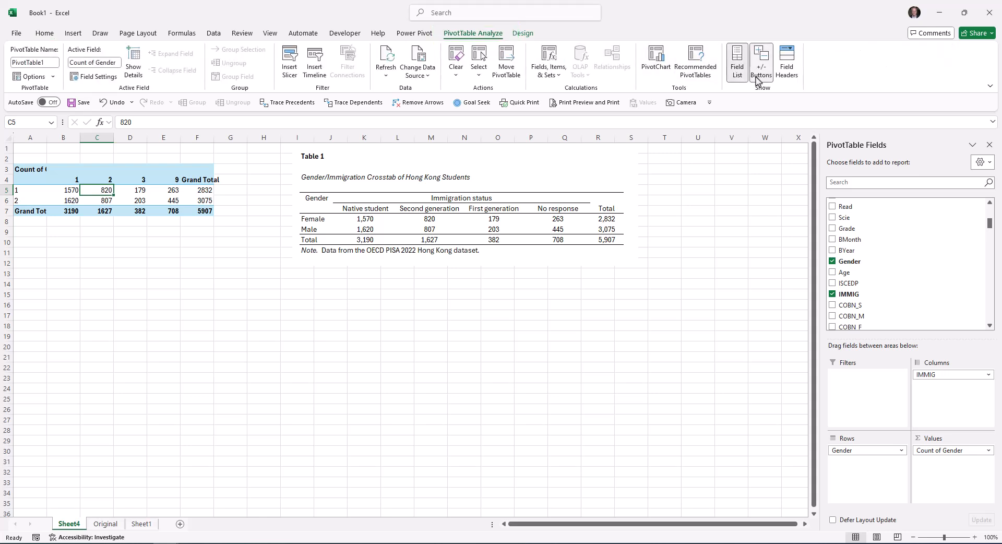
left_click(736, 76)
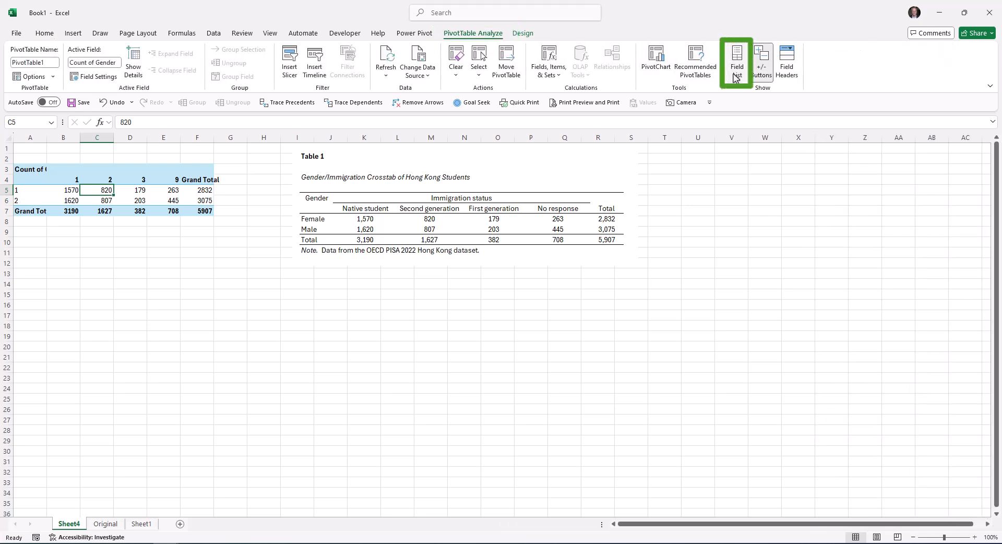
left_click(735, 75)
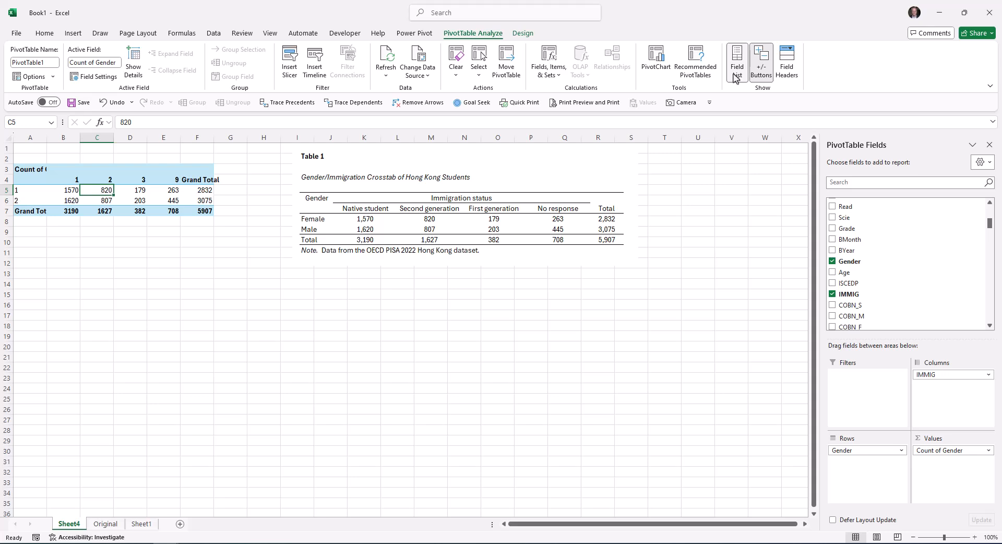
left_click(787, 71)
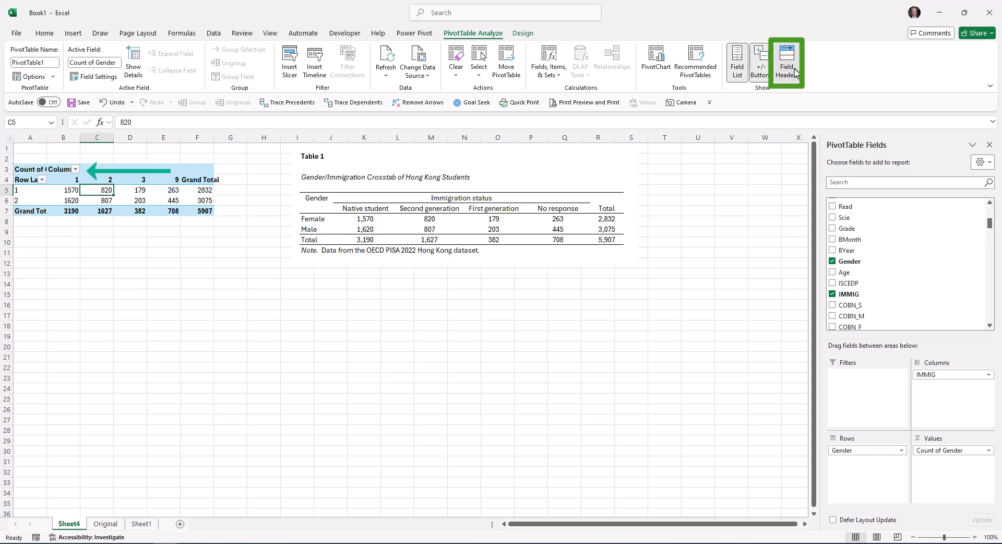
left_click(795, 73)
left_click(795, 73)
left_click(795, 73)
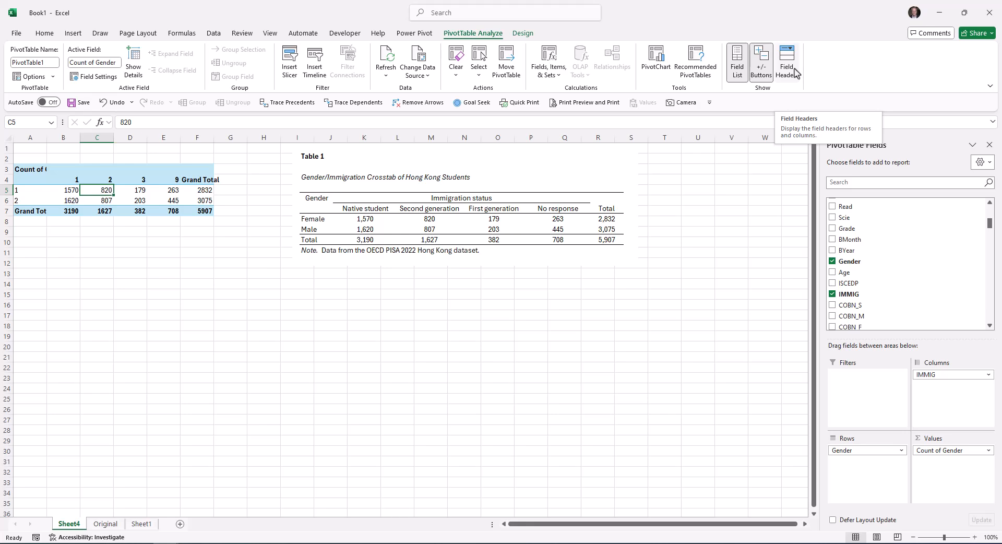
Step: Rename the PivotTable column labels 1, 2 and 3 as Native student, Second generation and First generation
left_click(67, 180)
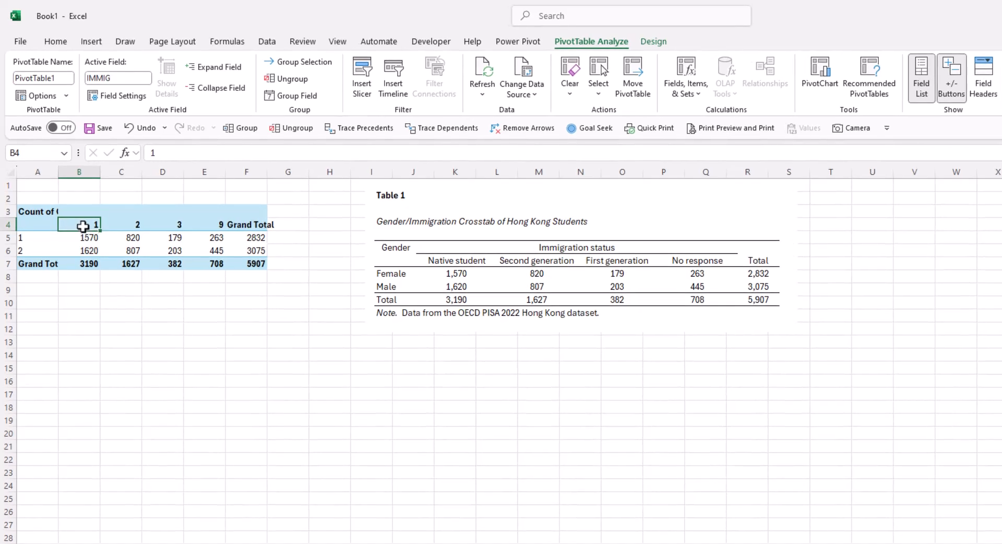
type("Native")
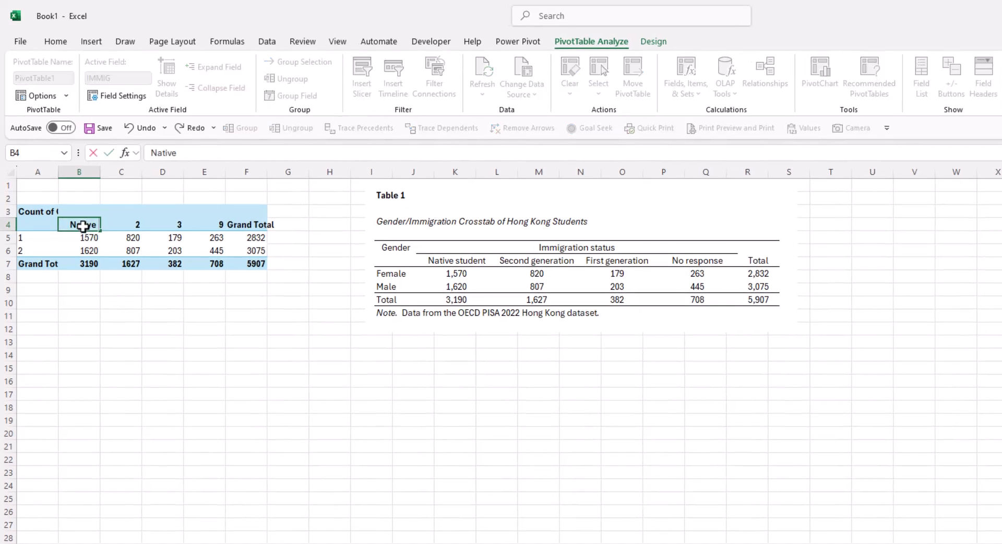
type(" student")
key("Tab")
type("Secon")
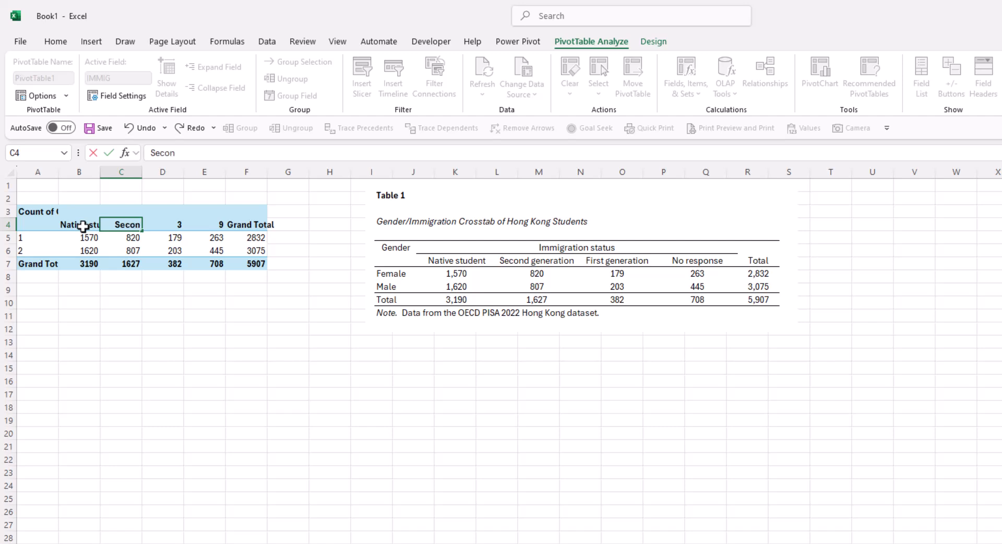
type("d generation")
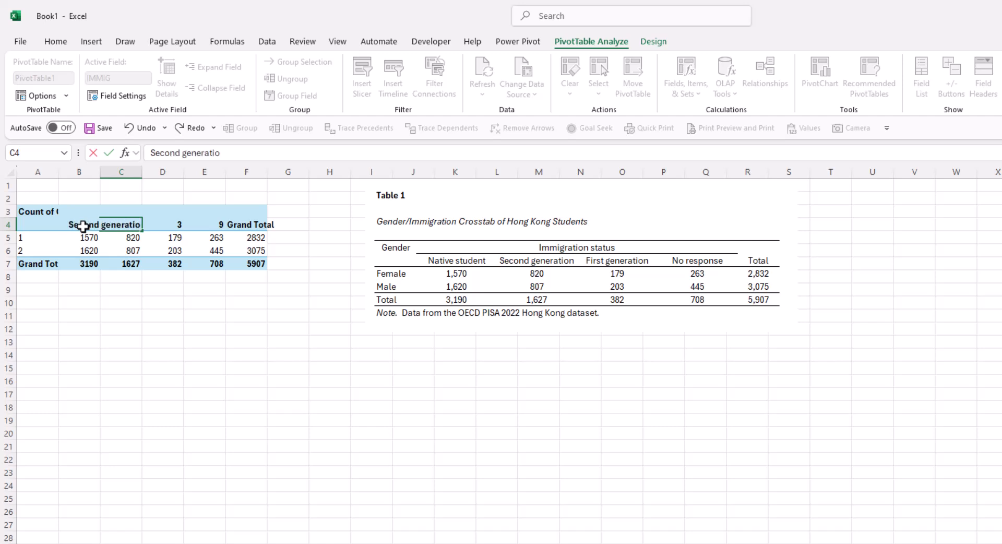
key("Return")
key("Up")
key("Right")
type("First")
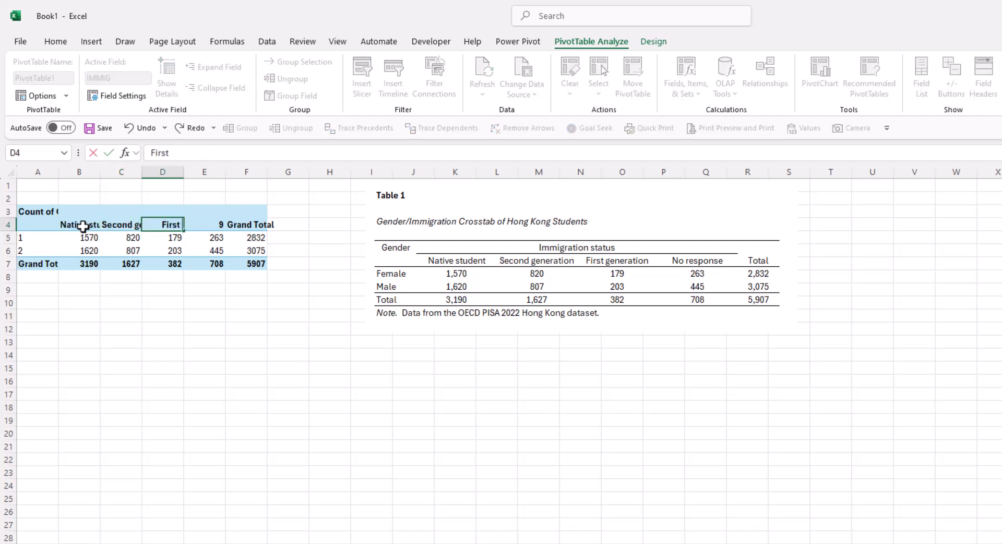
type(" generation")
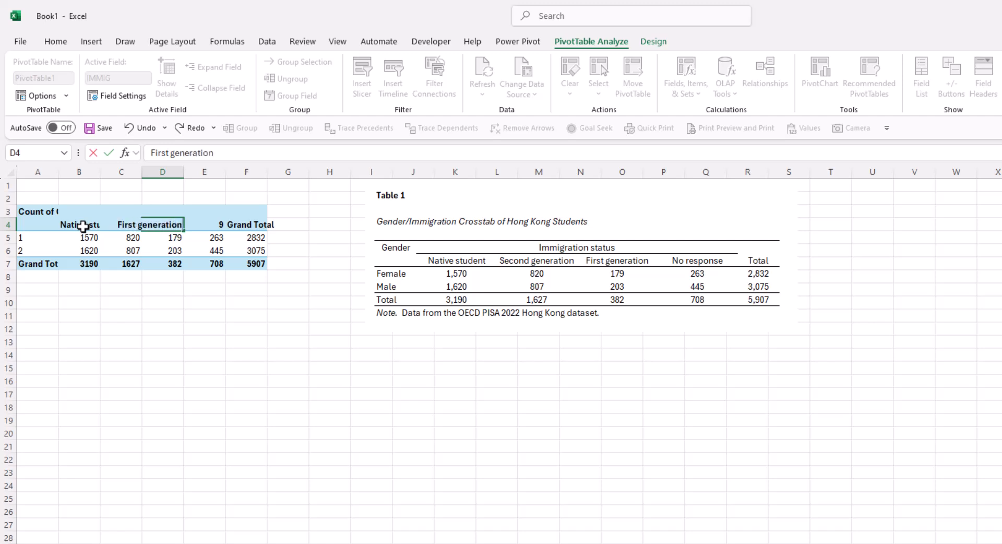
key("Return")
Step: Rename the PivotTable column label 9 as No response and the Grand Total label as Total
key("Up")
key("Right")
type("No response")
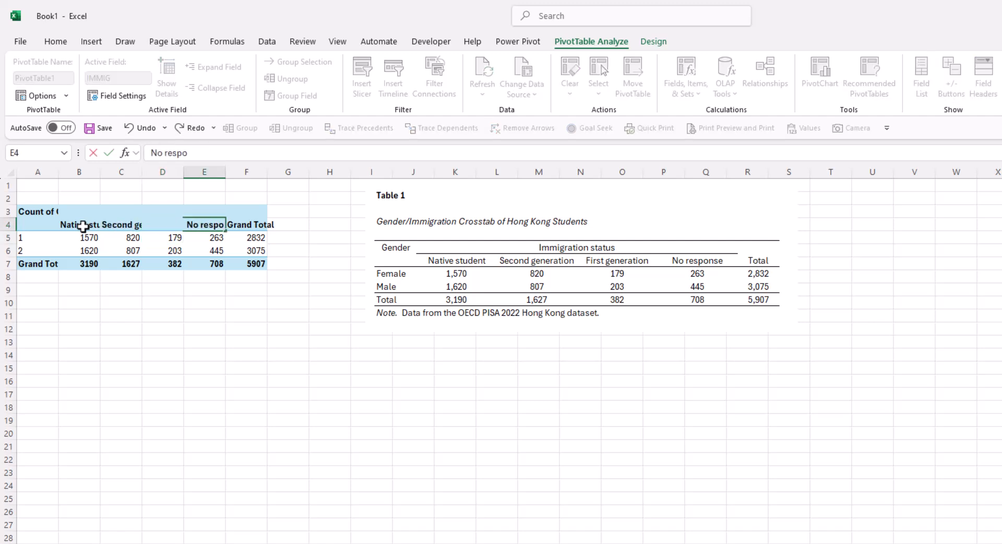
key("Return")
key("Up")
key("Right")
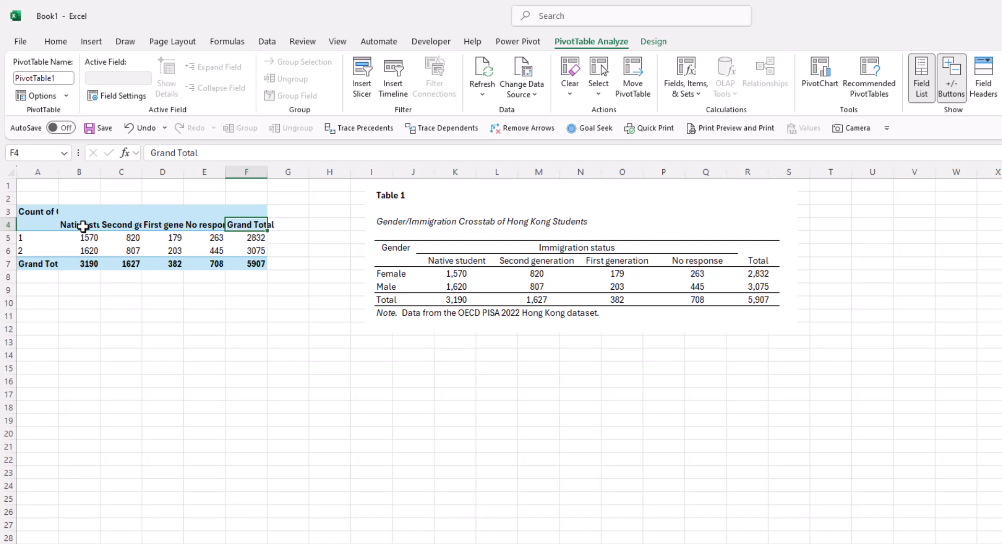
type("Total")
key("Return")
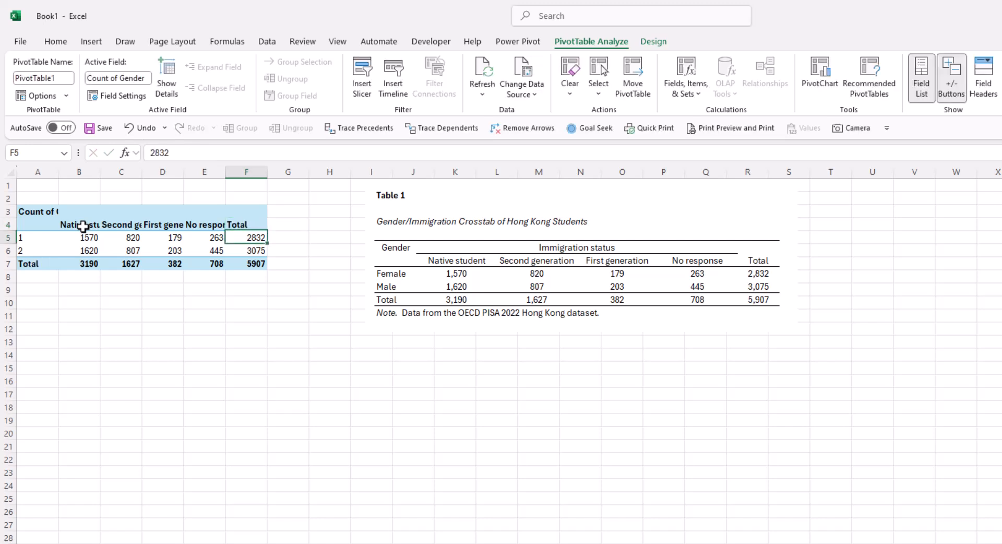
key("Up")
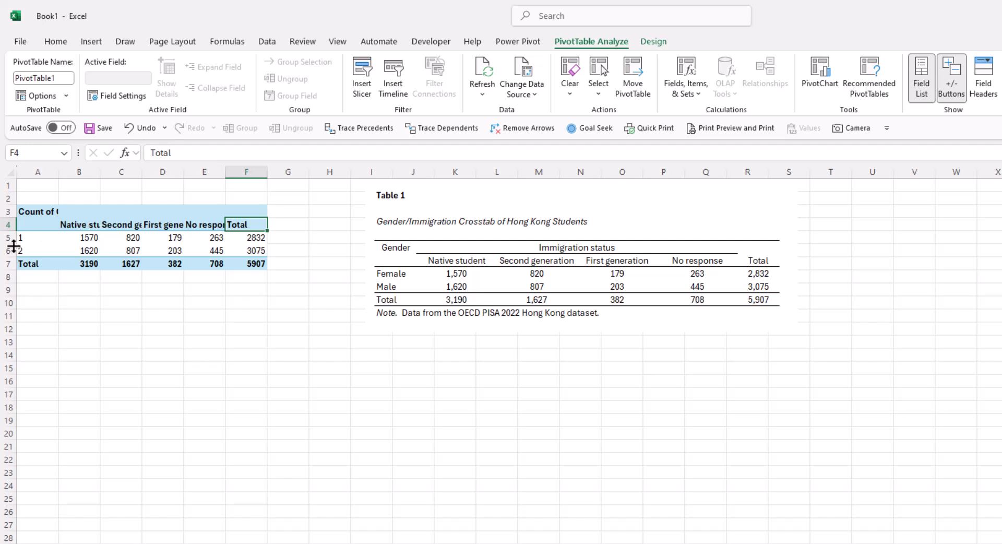
Step: Rename the PivotTable row labels 1 and 2 as Female and Male
left_click(37, 238)
type("Female")
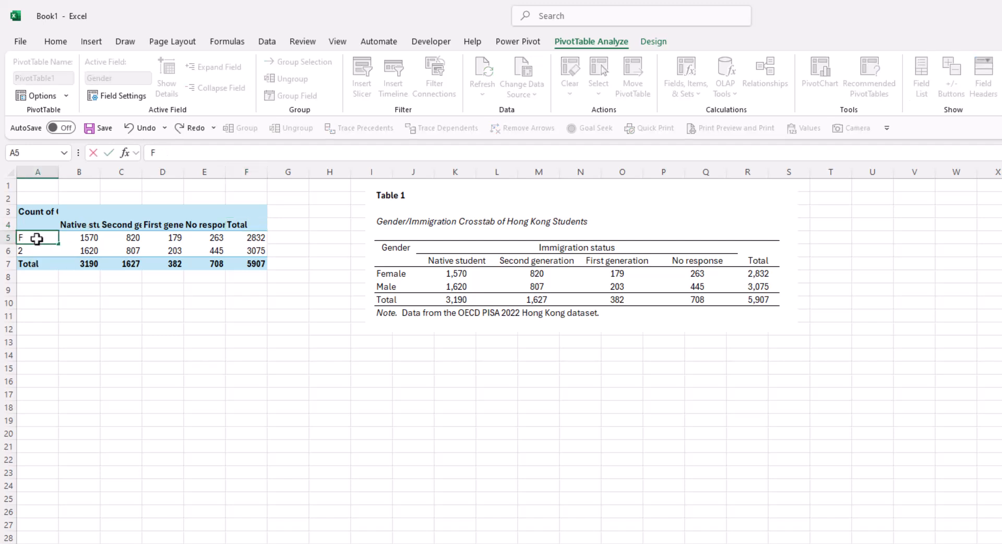
key("Return")
type("Male")
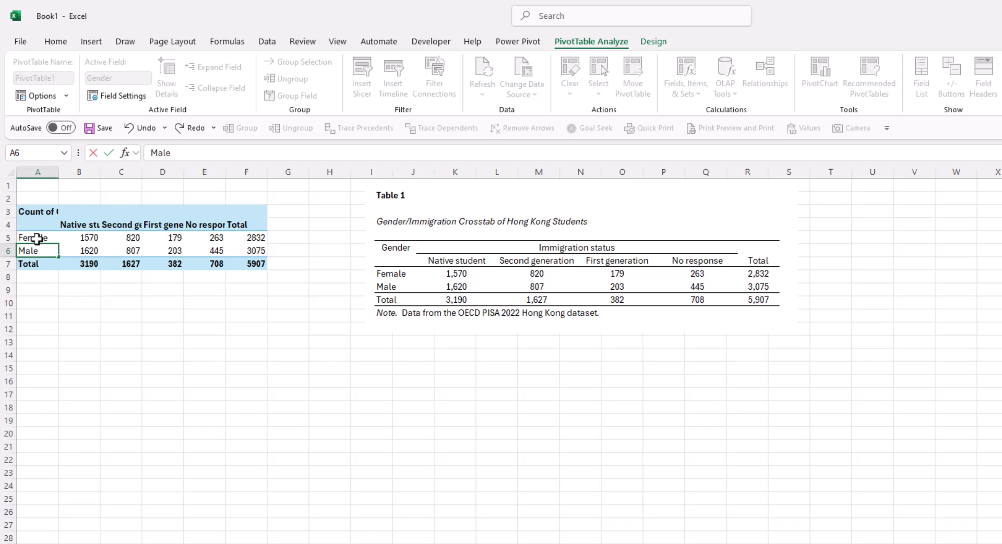
key("Return")
Step: Replace the value field caption in A3 with Gender/Immigration Crosstab of Hong Kong Students
key("Up")
key("Up")
key("Up")
key("Up")
type("Gender/Im")
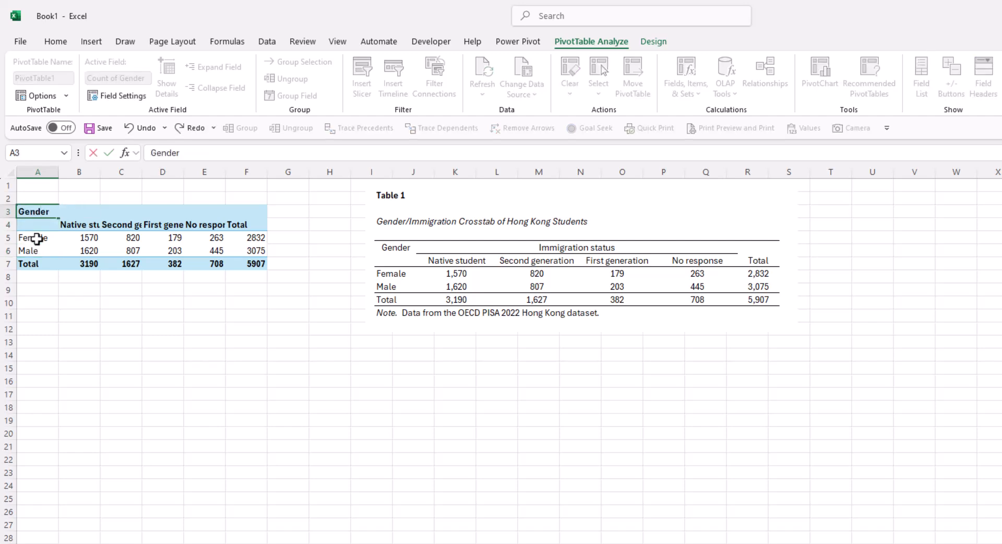
type("migratio")
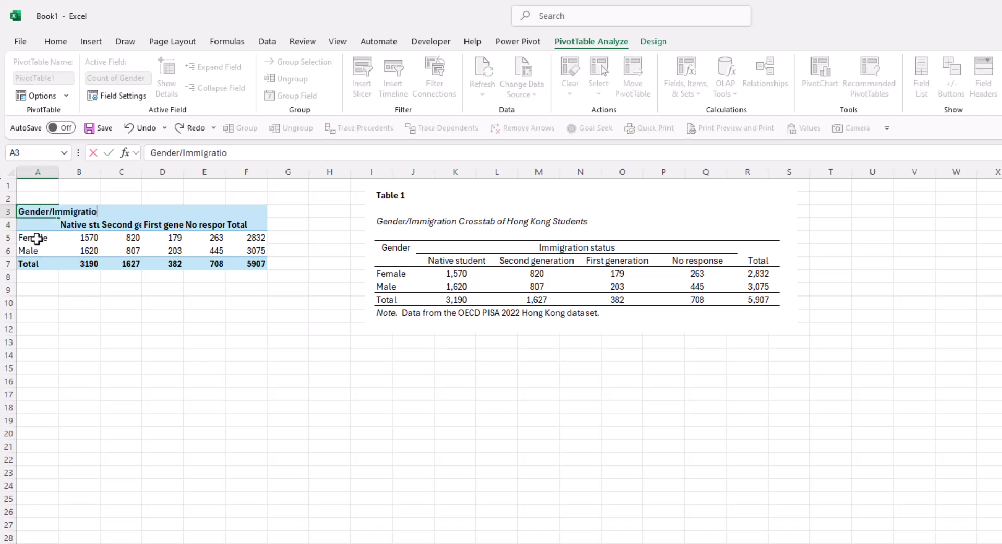
type("n Crosstab")
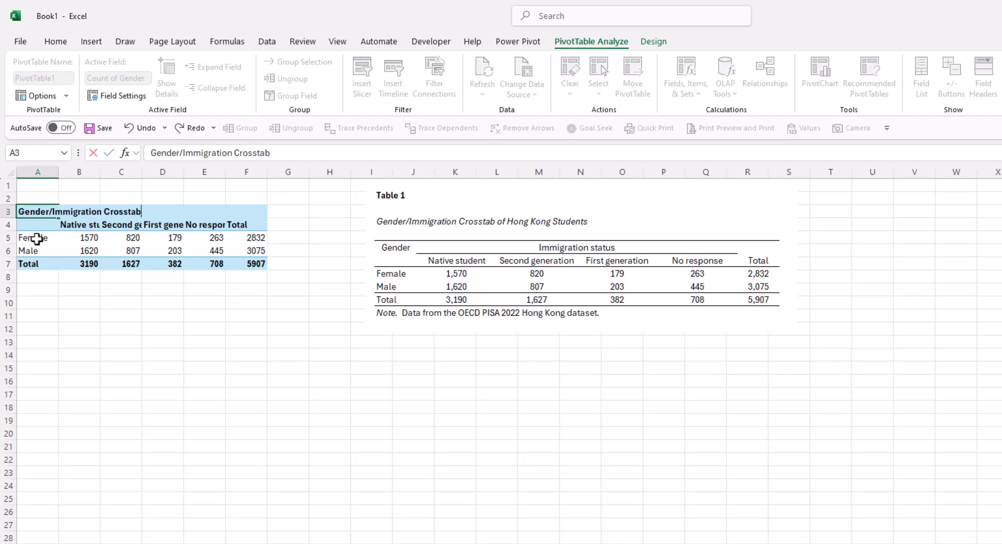
type(" of Hong Kong S")
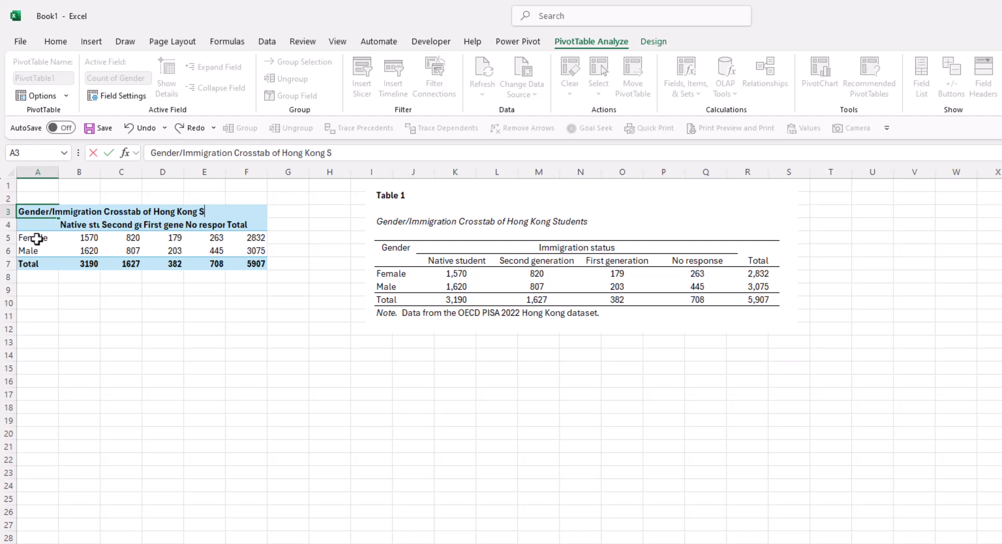
type("tudents")
key("Return")
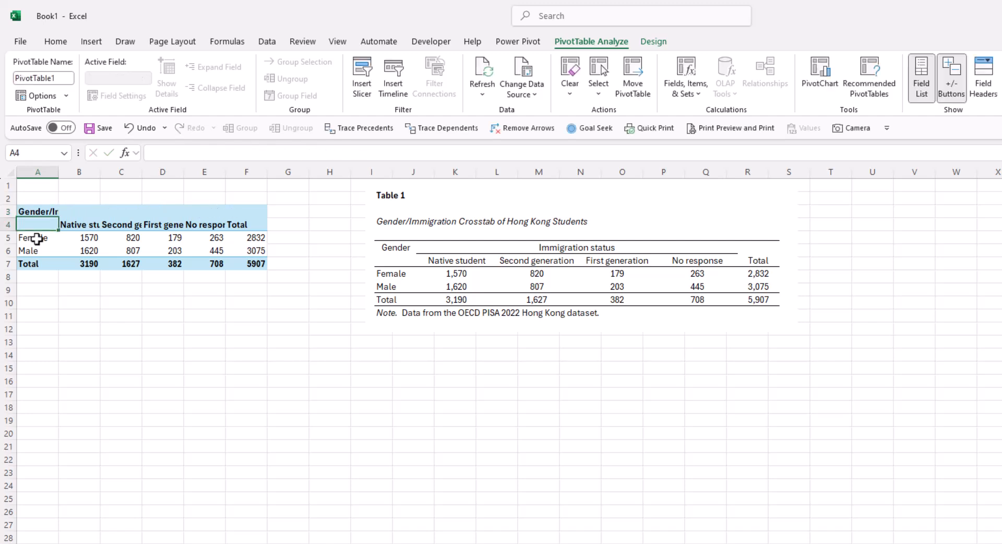
Step: Fit the widths of columns B to F to their contents and centre the cells B4:F7 horizontally
left_click(84, 172)
left_click_drag(85, 167, 265, 168)
left_click_drag(131, 224, 414, 260)
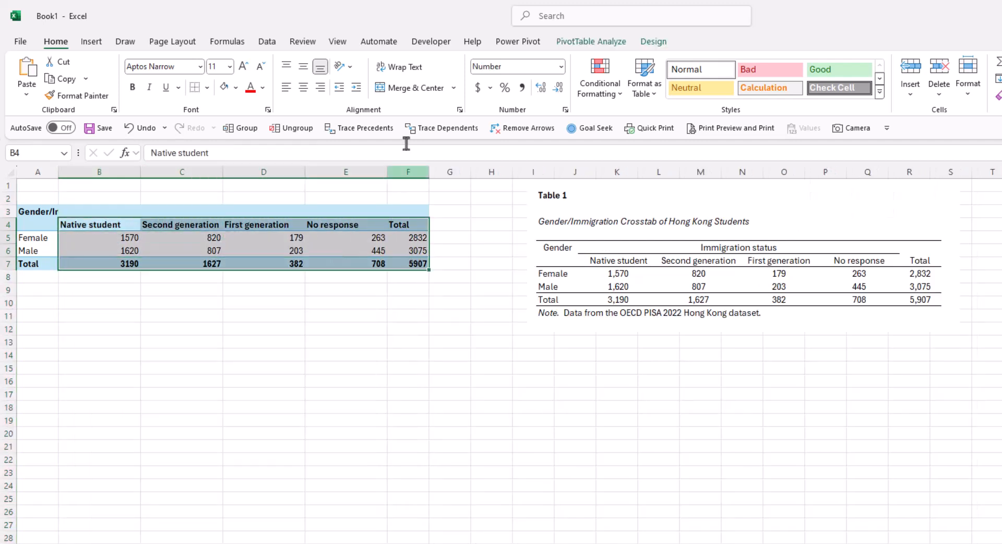
left_click(302, 89)
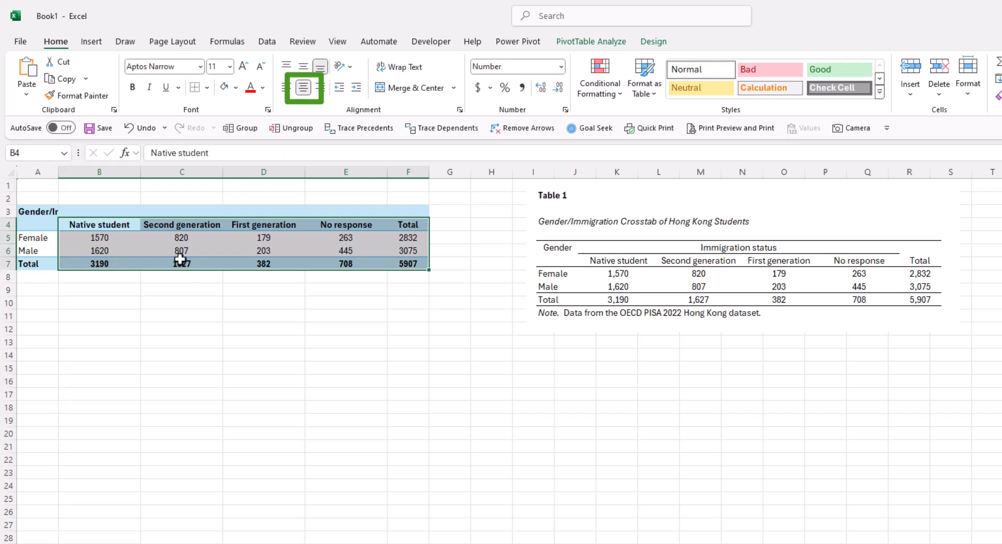
Step: Format the counts in B5:F7 as Number with a thousands separator and 0 decimal places
left_click_drag(99, 237, 408, 263)
right_click(402, 251)
left_click(469, 302)
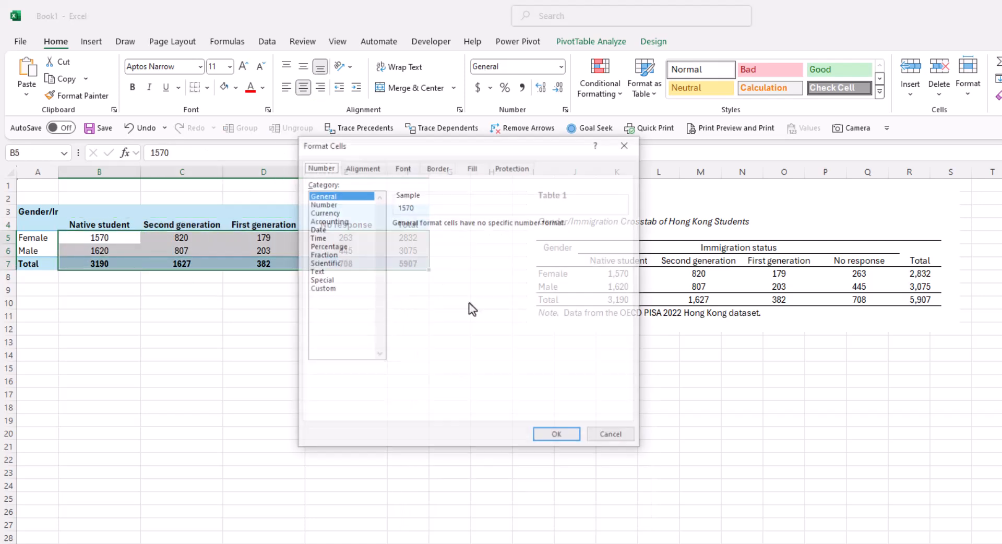
left_click(322, 204)
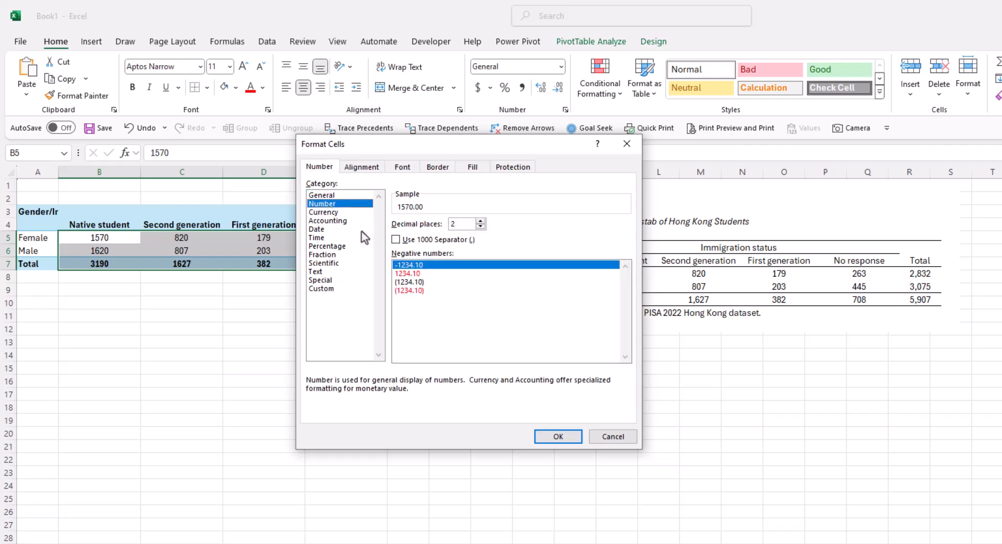
left_click(431, 240)
left_click(426, 224)
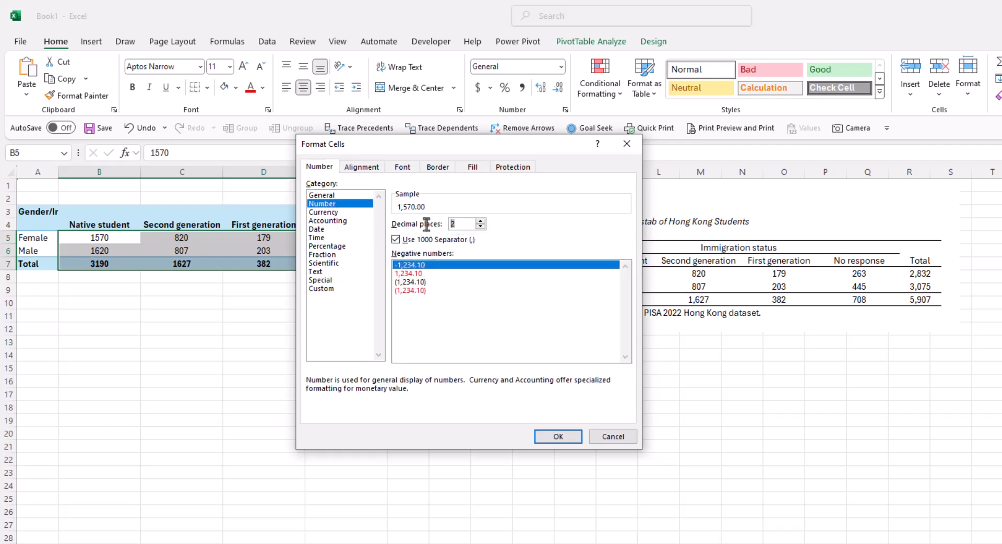
type("0")
key("Return")
left_click(265, 393)
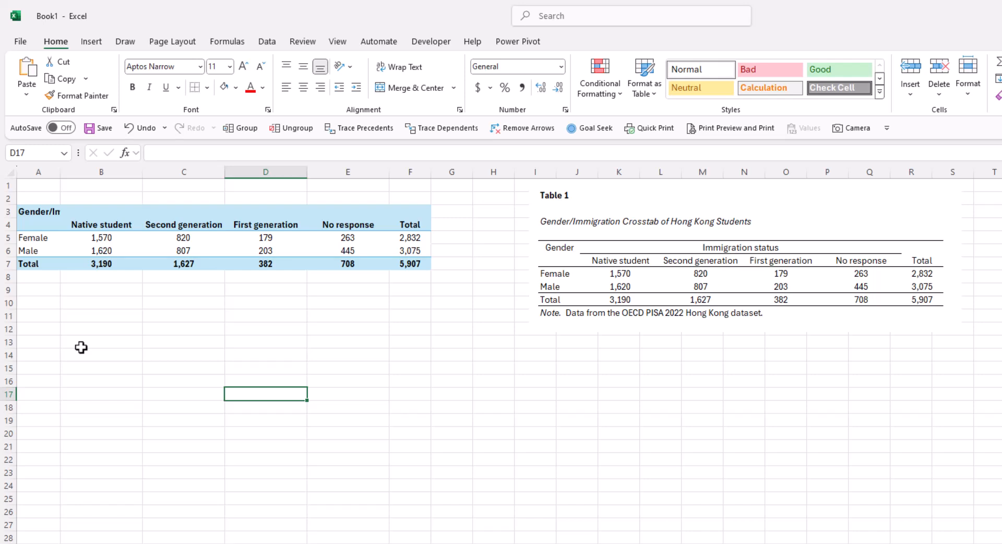
Step: Switch from the workbook to the other open application window
key("alt+Tab")
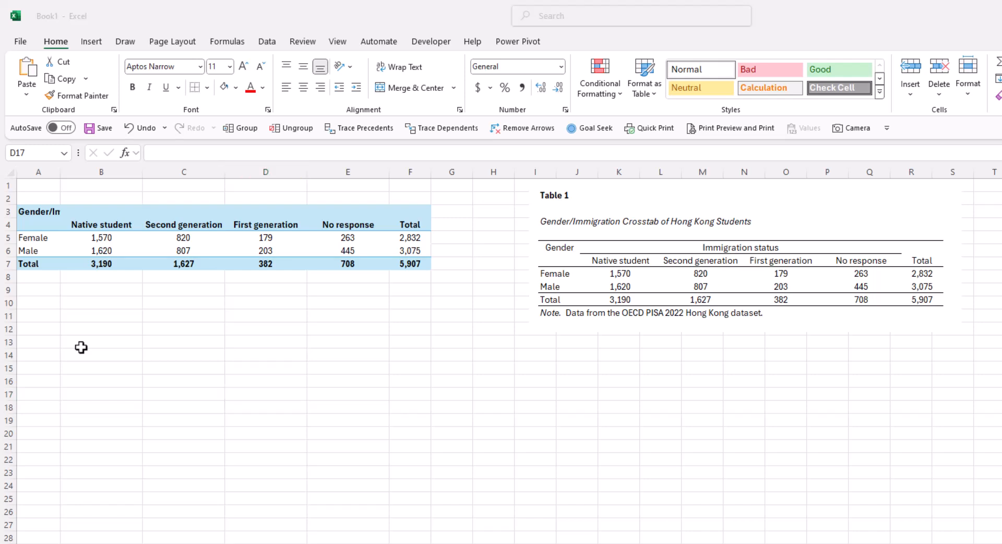